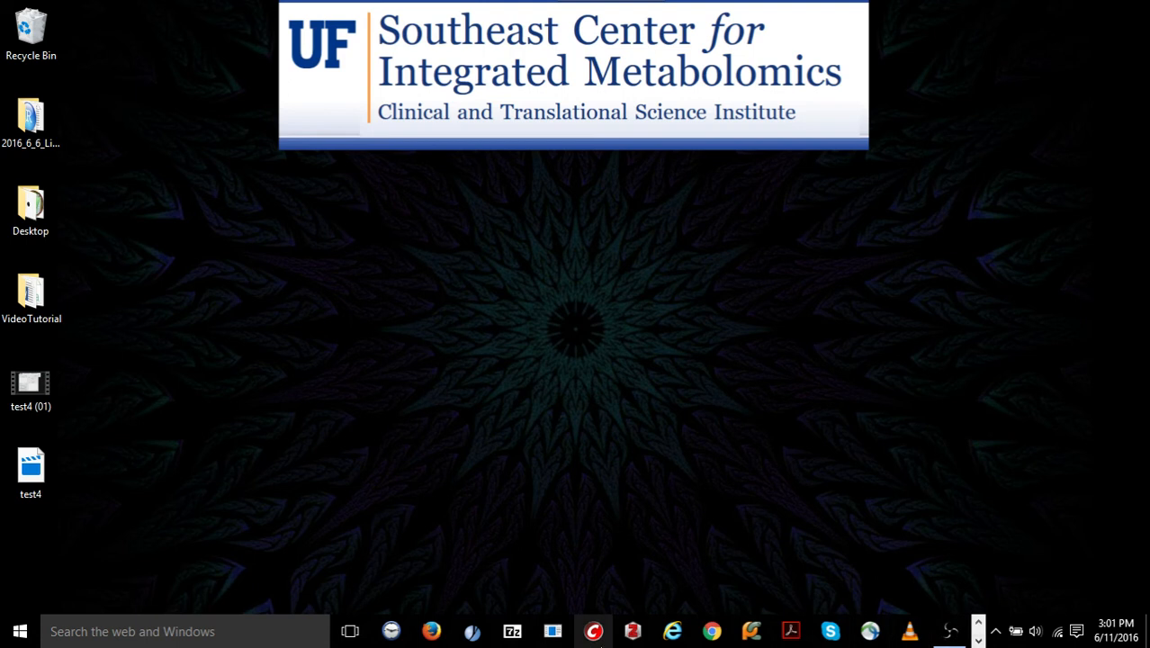
# - Launch MSConvert and move its window to the middle of the desktop
pyautogui.click(978, 622)
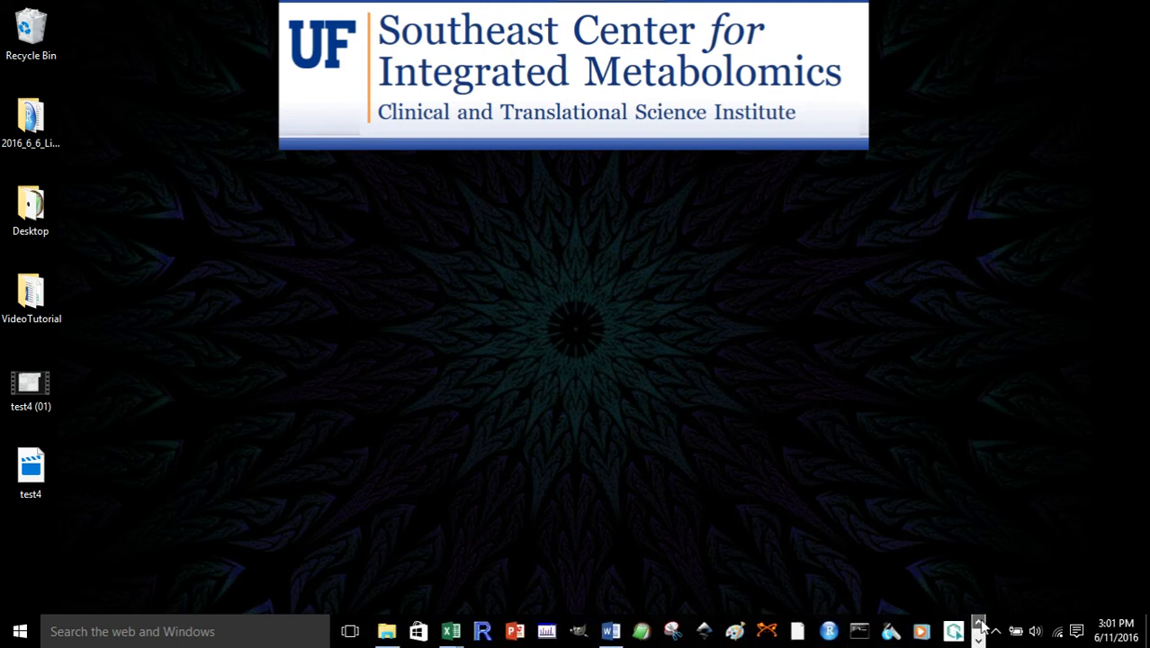
pyautogui.click(544, 633)
pyautogui.moveTo(443, 149); pyautogui.dragTo(608, 163)
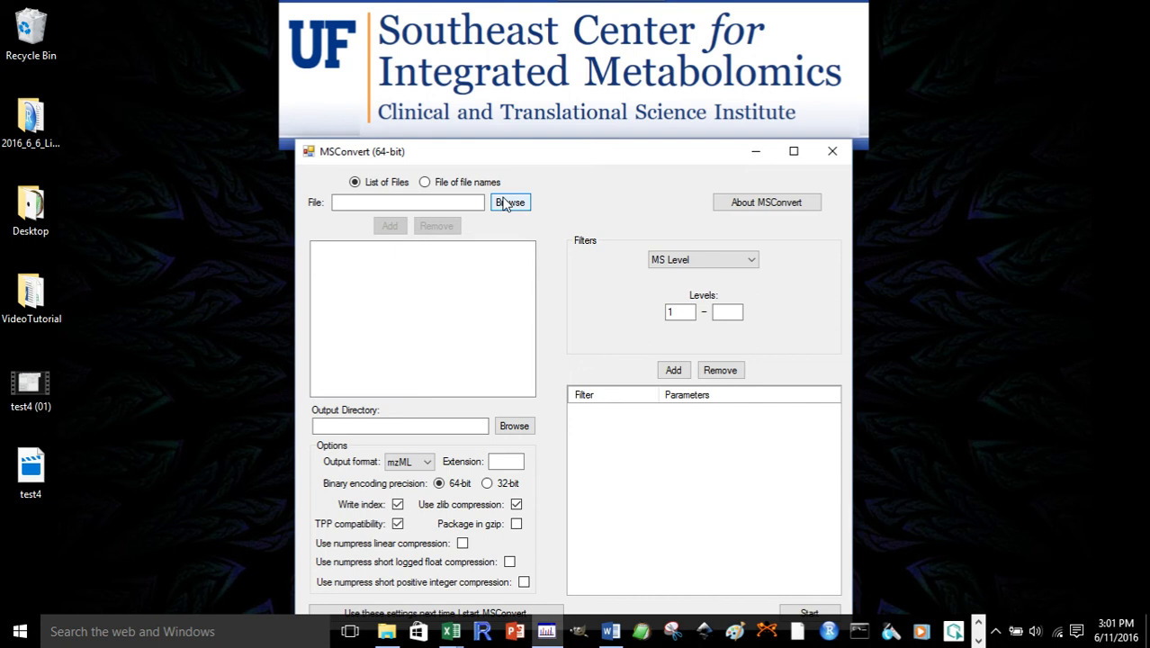
# - Add the NEG and POS B32 and B5 ddMS2 raw files from the desktop's VideoTutorial folder to the conversion list
pyautogui.click(507, 203)
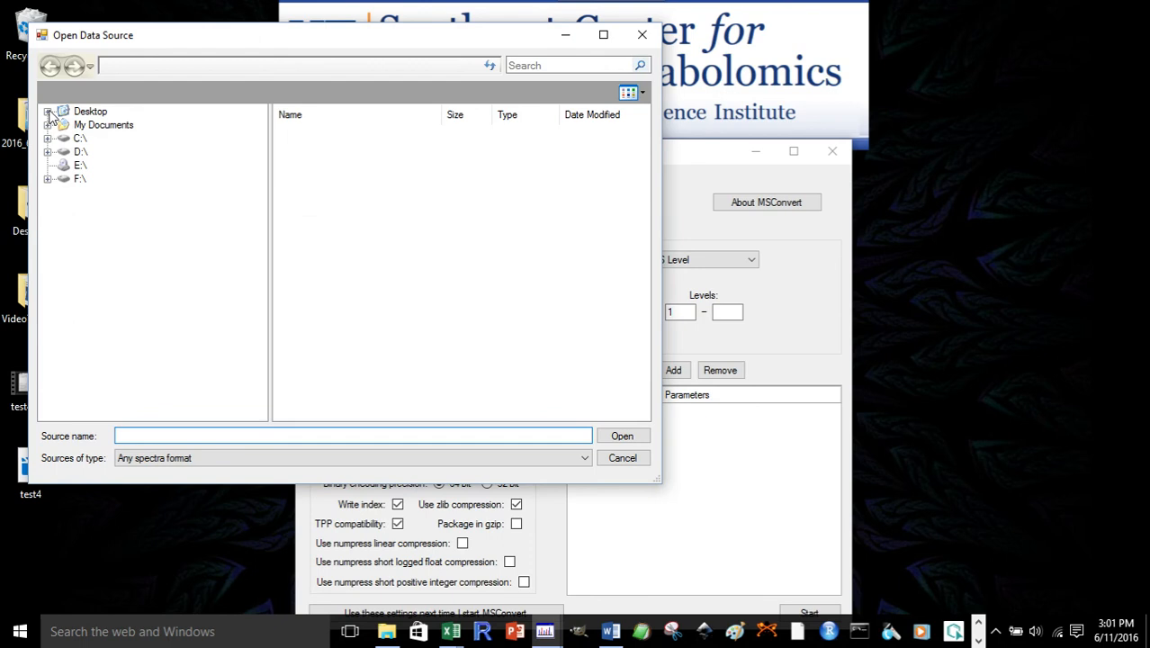
pyautogui.click(48, 112)
pyautogui.click(115, 152)
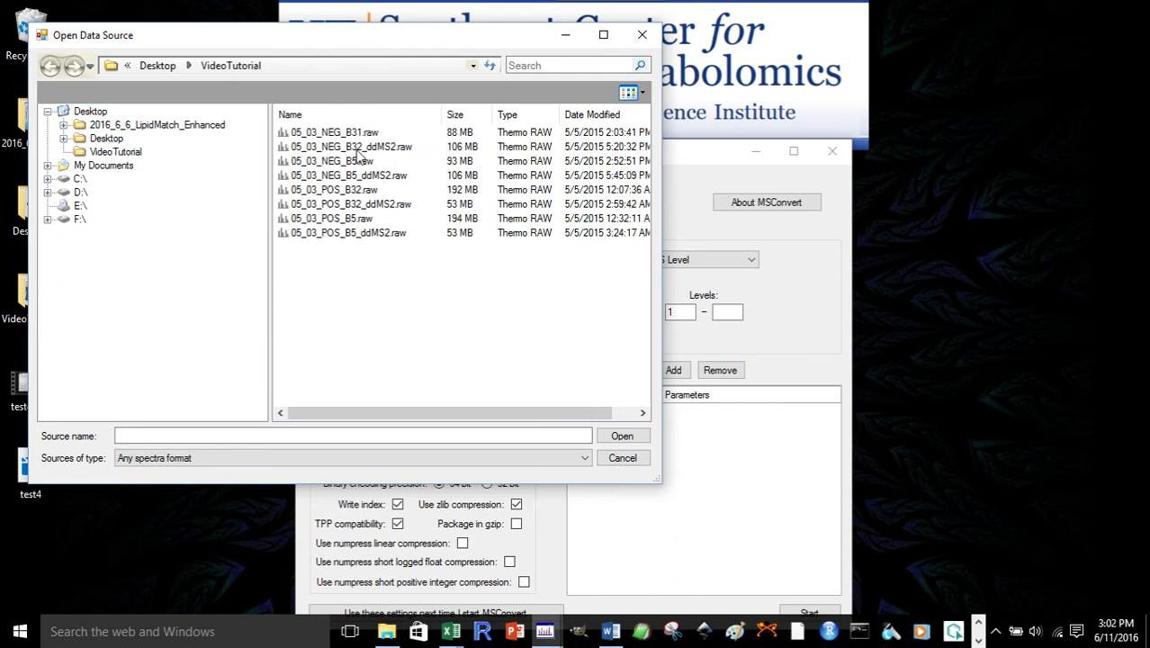
pyautogui.click(357, 147)
pyautogui.keyDown('ctrl'); pyautogui.click(360, 176); pyautogui.keyUp('ctrl')
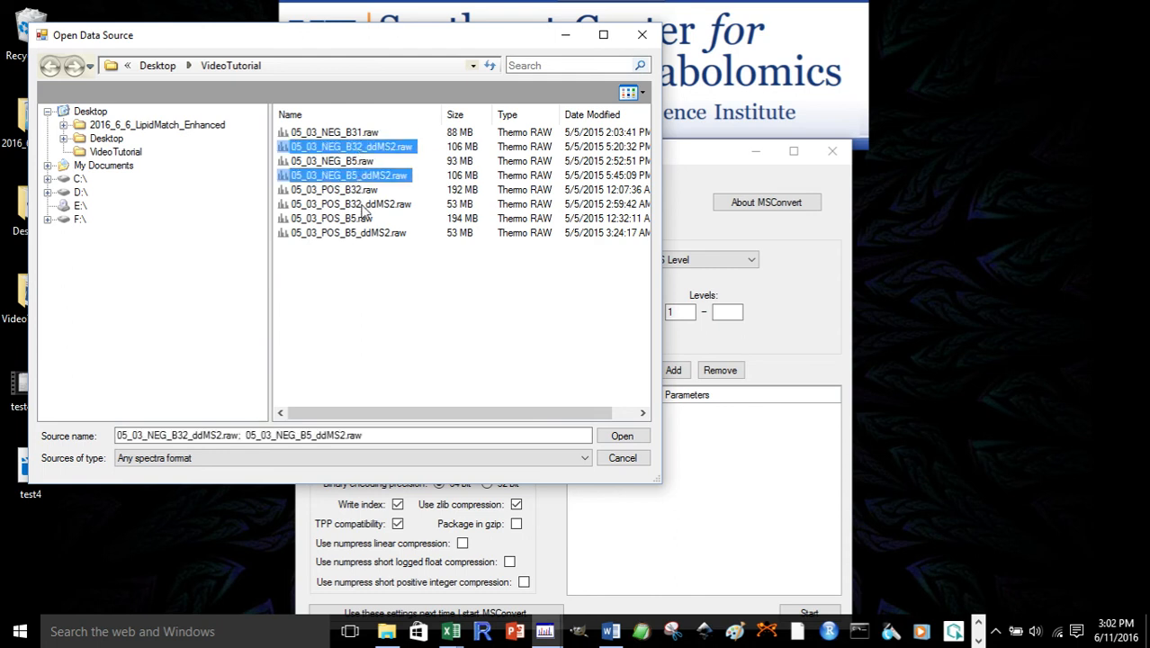
pyautogui.keyDown('ctrl'); pyautogui.click(364, 205); pyautogui.keyUp('ctrl')
pyautogui.keyDown('ctrl'); pyautogui.click(367, 234); pyautogui.keyUp('ctrl')
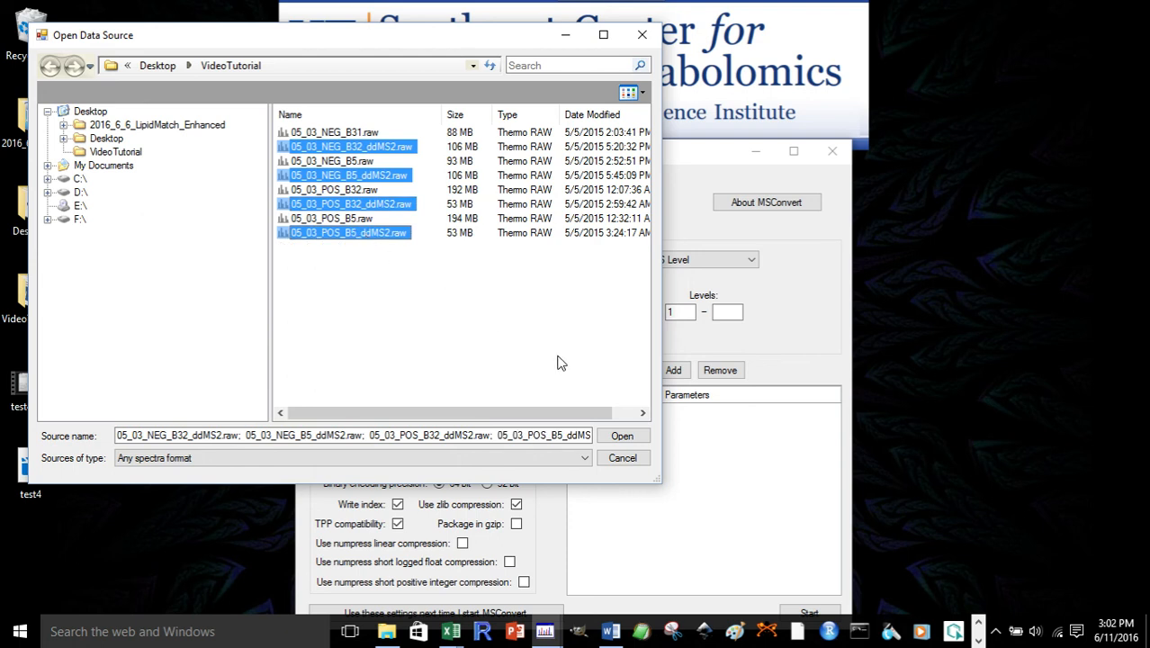
pyautogui.click(620, 436)
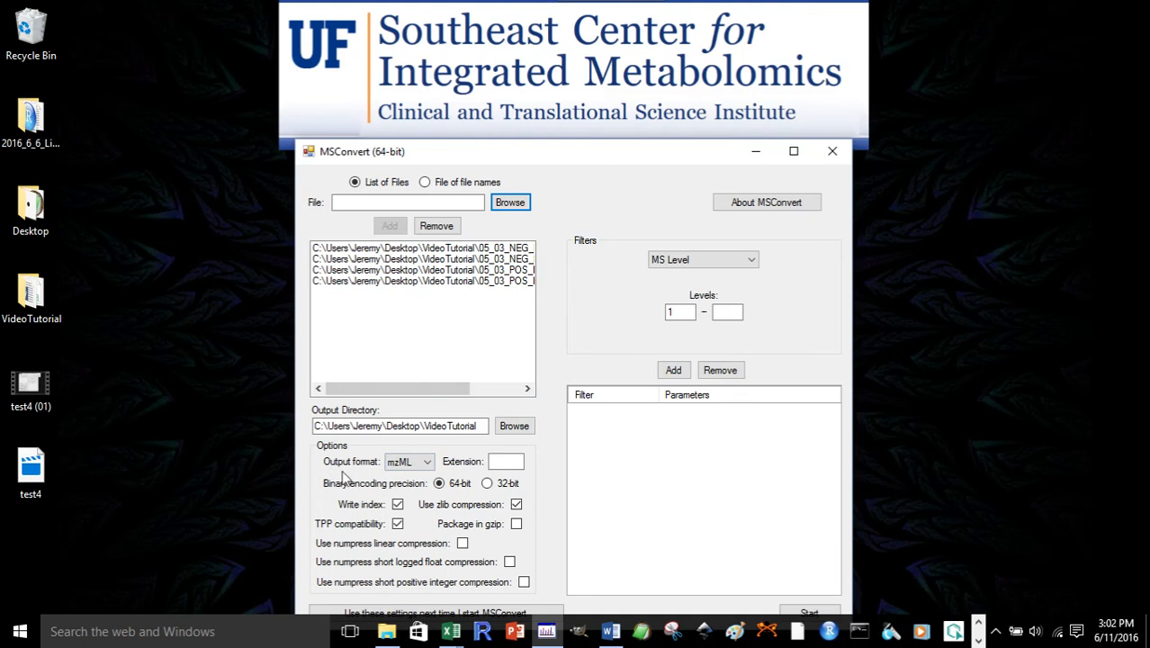
# - Set the output format to ms2 and add a Peak Picking filter for MS levels 2 to 2
pyautogui.click(401, 462)
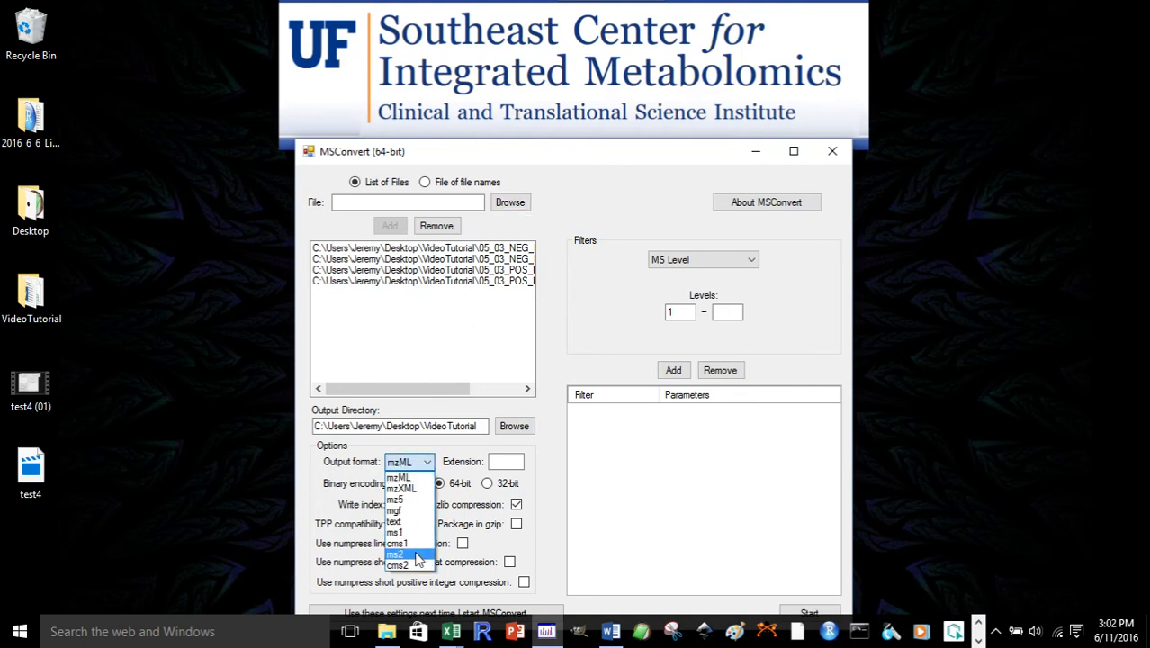
pyautogui.click(418, 555)
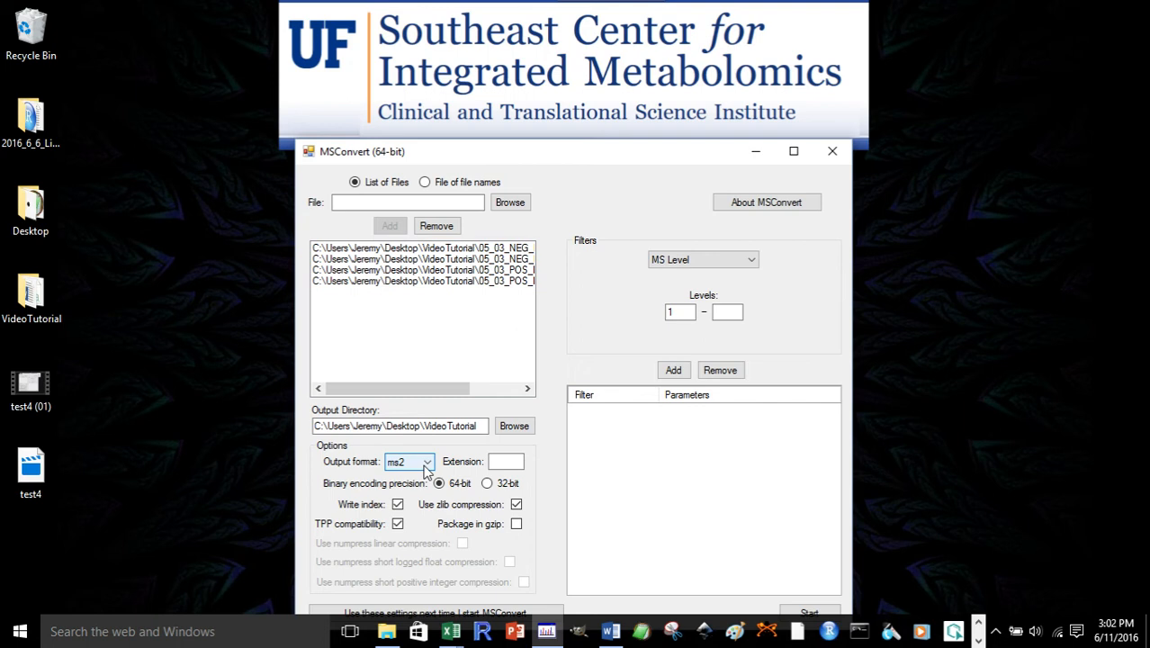
pyautogui.click(684, 261)
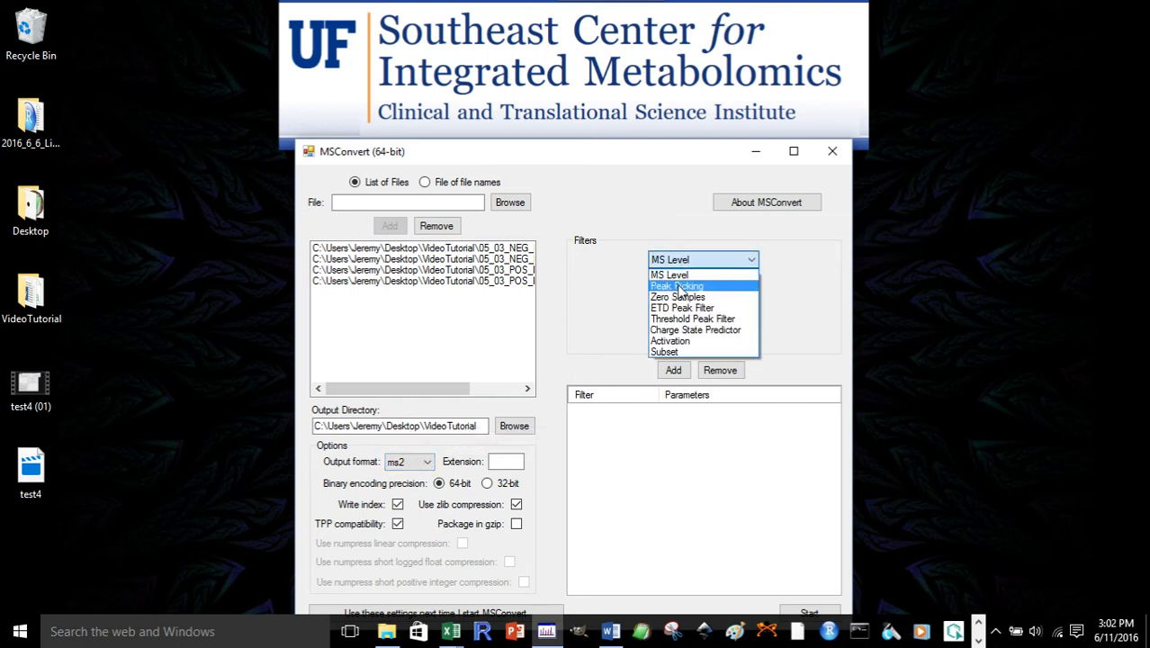
pyautogui.click(679, 285)
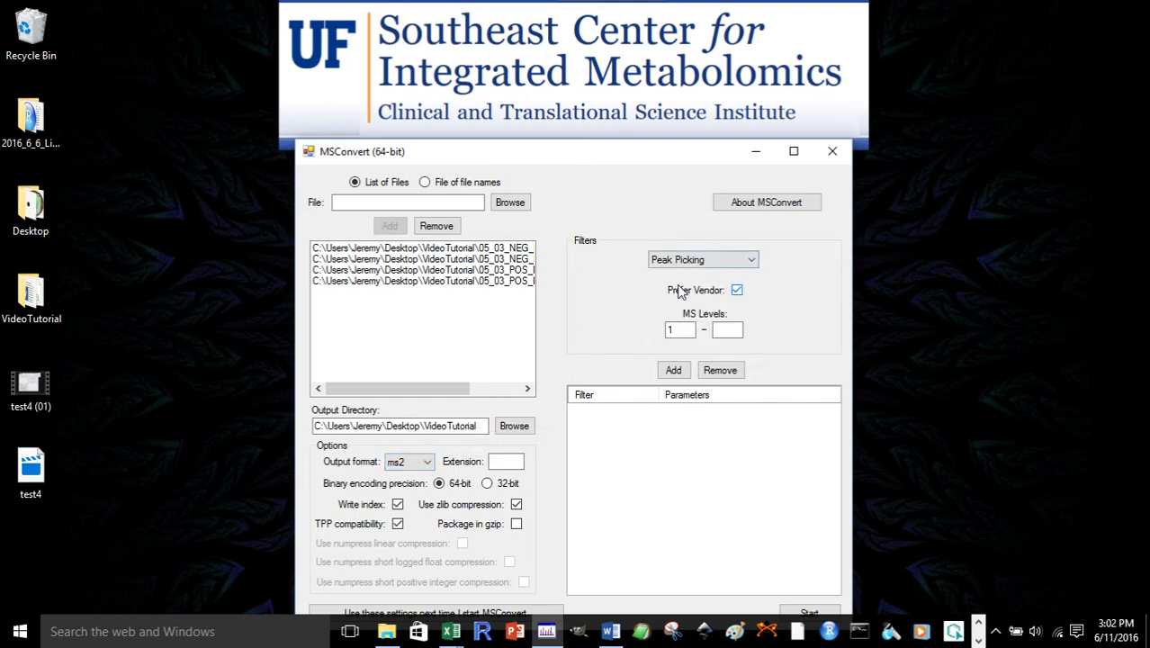
pyautogui.doubleClick(673, 330)
pyautogui.write('2')
pyautogui.click(727, 331)
pyautogui.write('2')
pyautogui.click(675, 376)
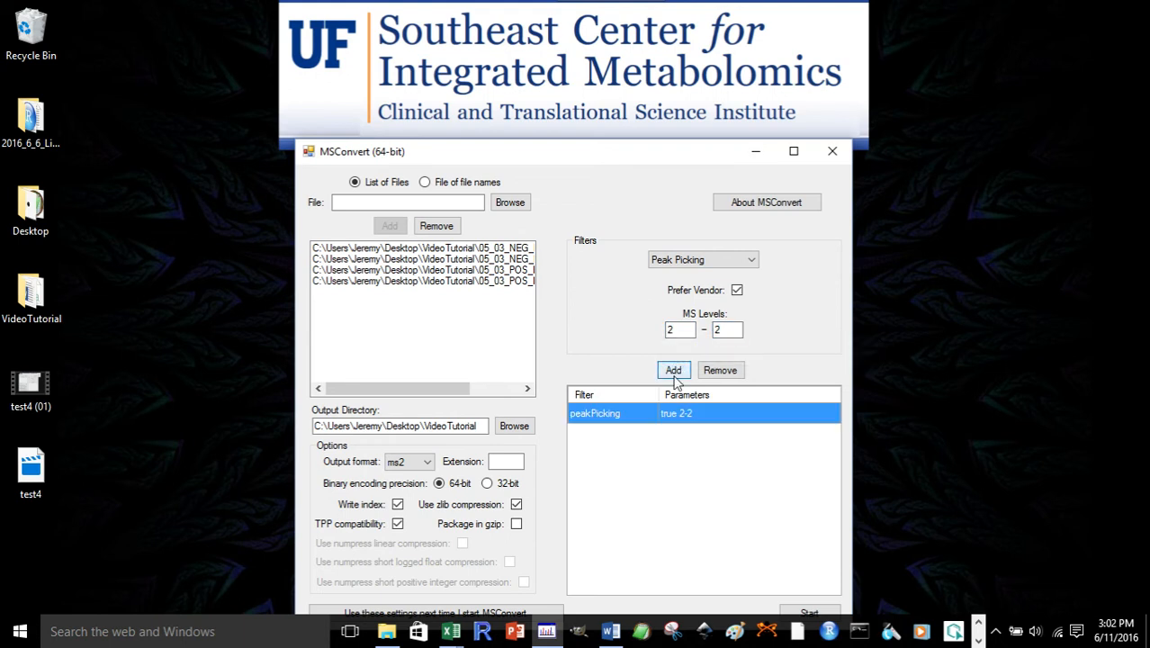
# - Add an MS Level filter for levels 2 to 2 to the filter list
pyautogui.click(680, 263)
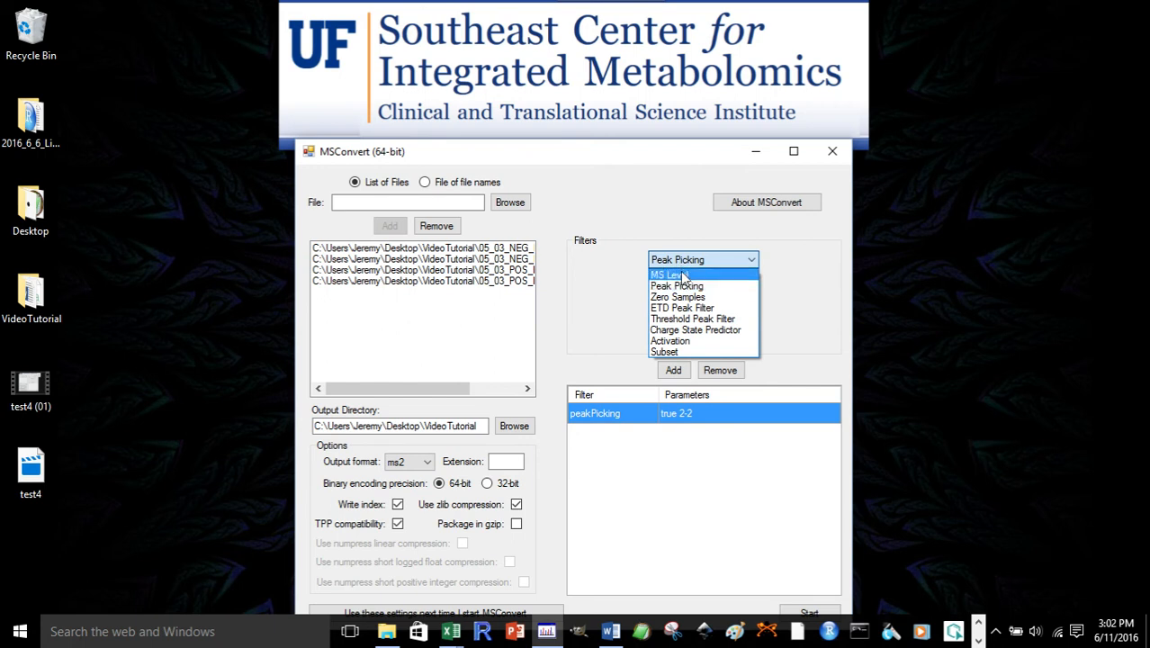
pyautogui.click(681, 274)
pyautogui.doubleClick(685, 313)
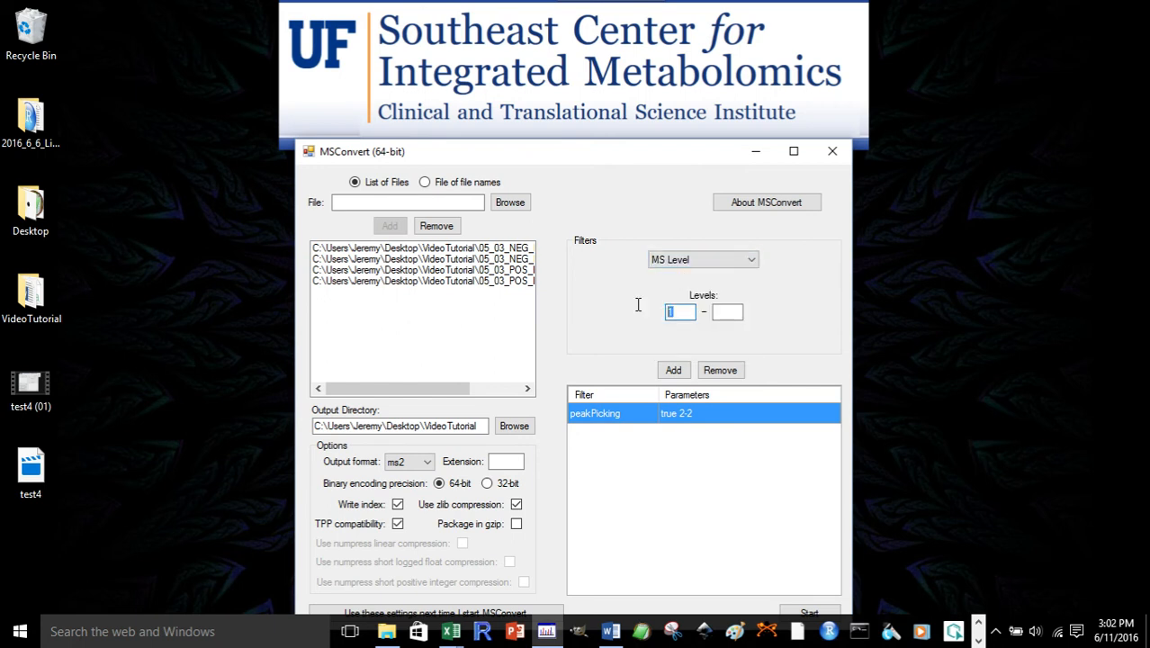
pyautogui.write('2')
pyautogui.click(717, 315)
pyautogui.write('2')
pyautogui.click(673, 370)
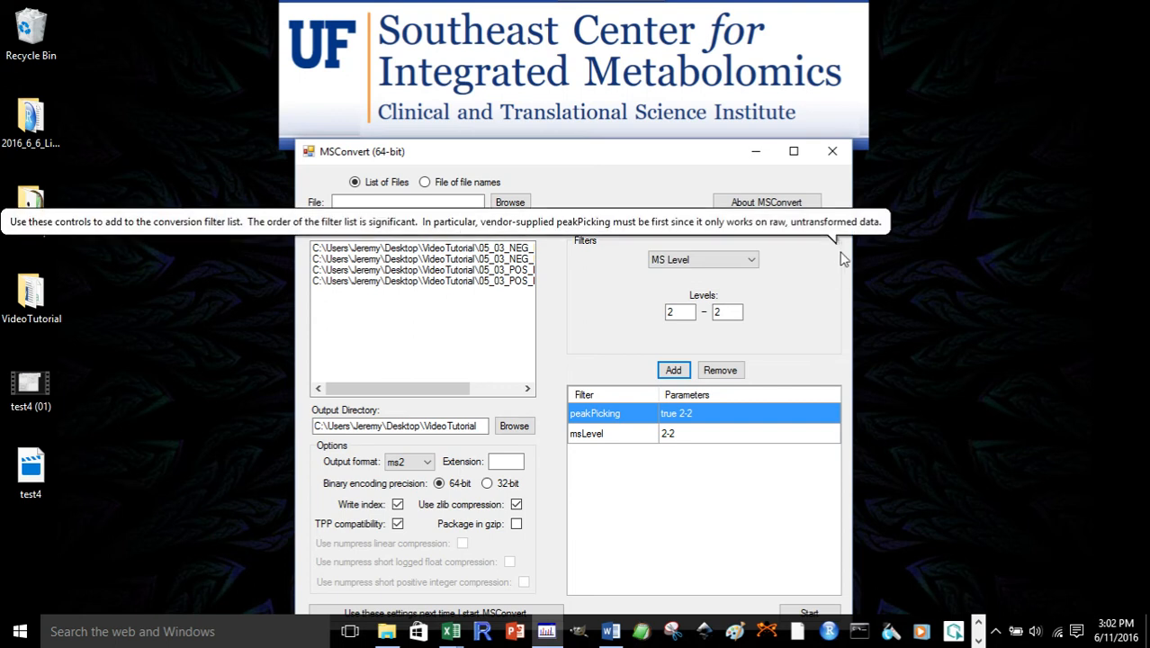
# - Add a Threshold Peak Filter with absolute intensity type, most intense orientation and a value of .0001
pyautogui.click(731, 266)
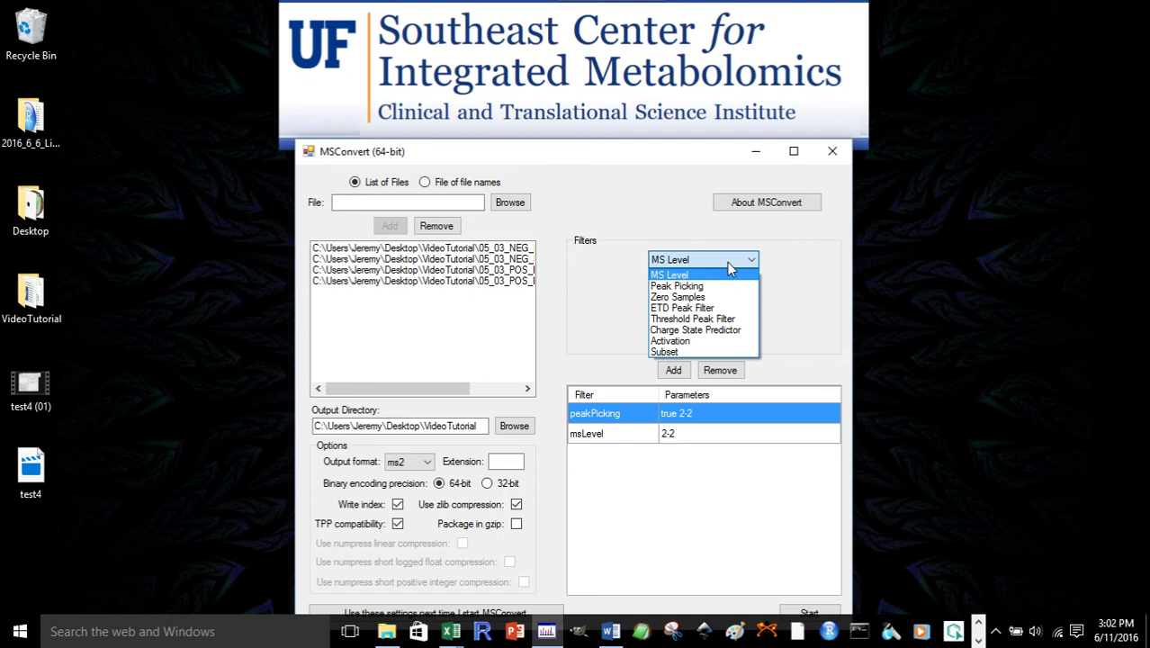
pyautogui.click(702, 320)
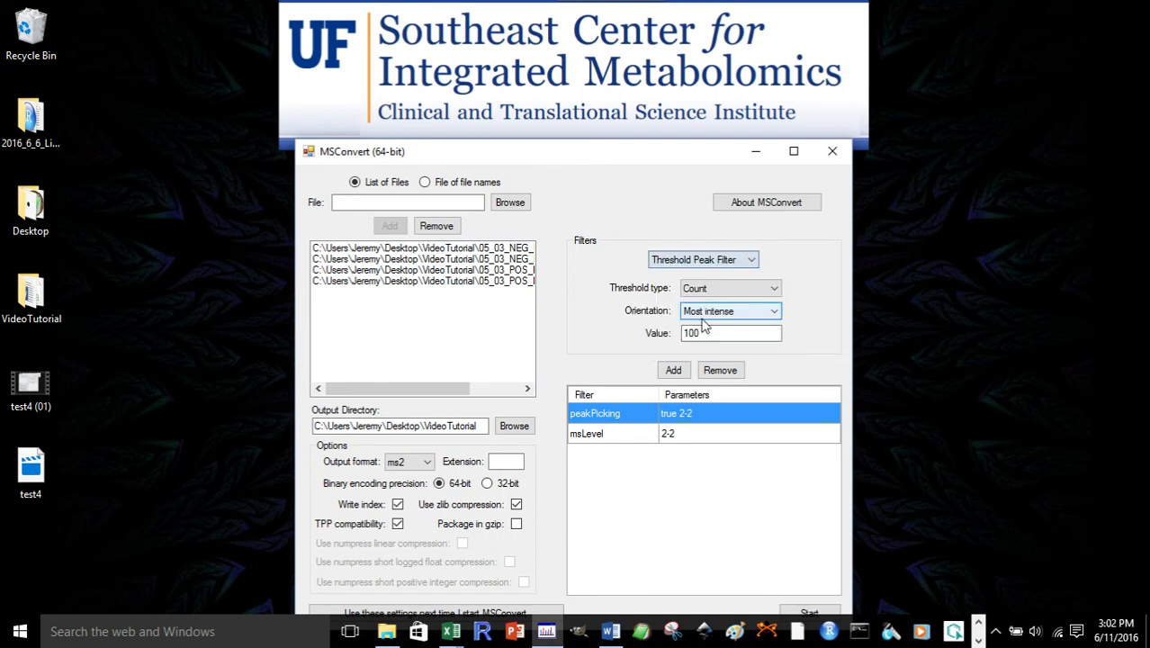
pyautogui.click(709, 311)
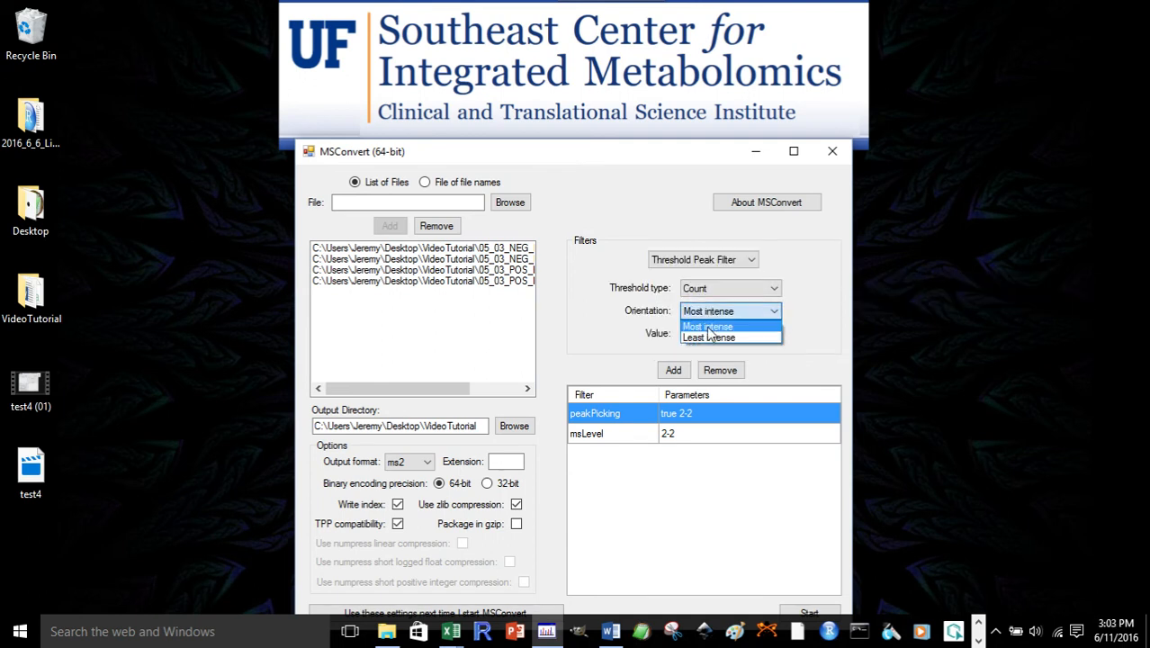
pyautogui.click(708, 327)
pyautogui.click(720, 289)
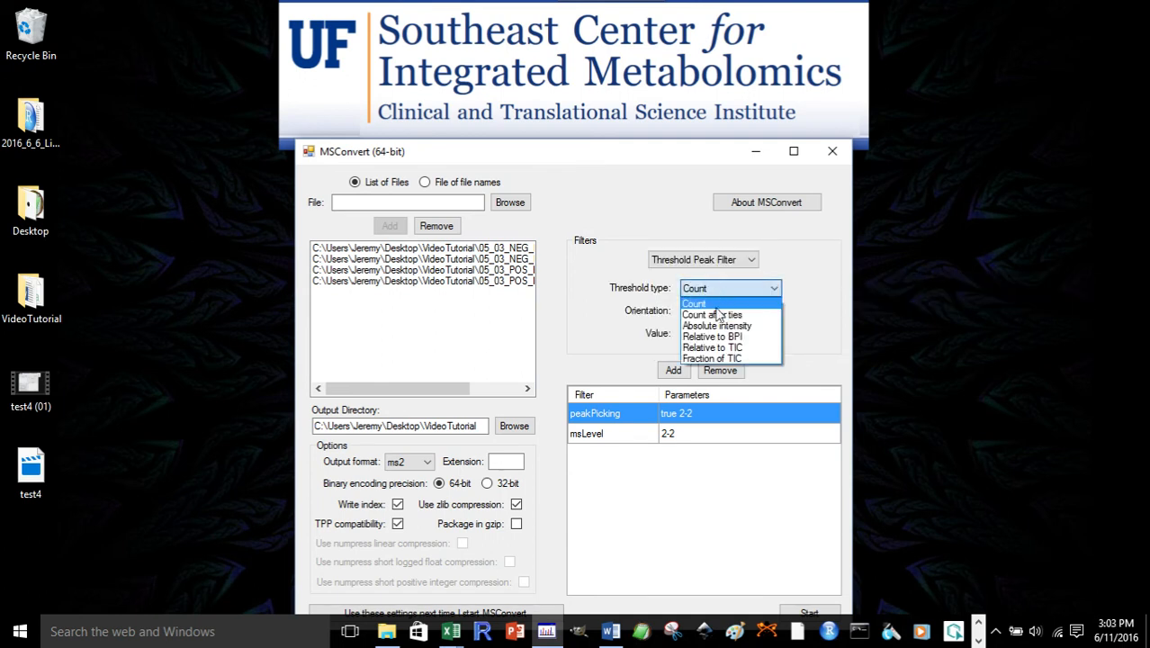
pyautogui.click(717, 326)
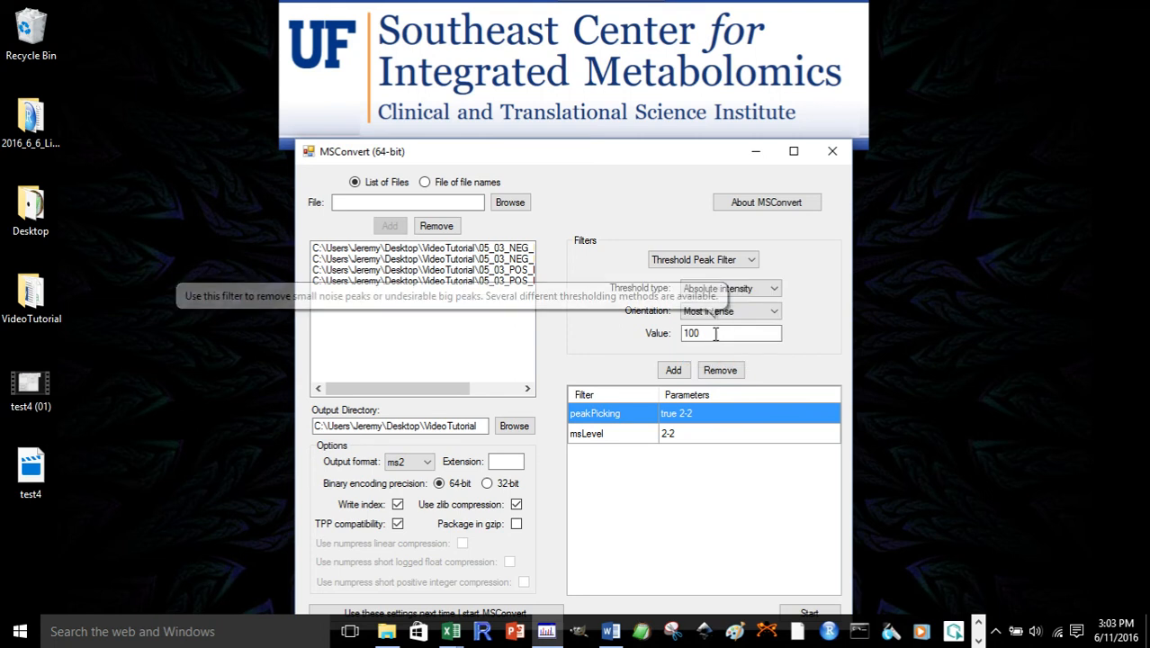
pyautogui.moveTo(700, 333); pyautogui.dragTo(681, 333)
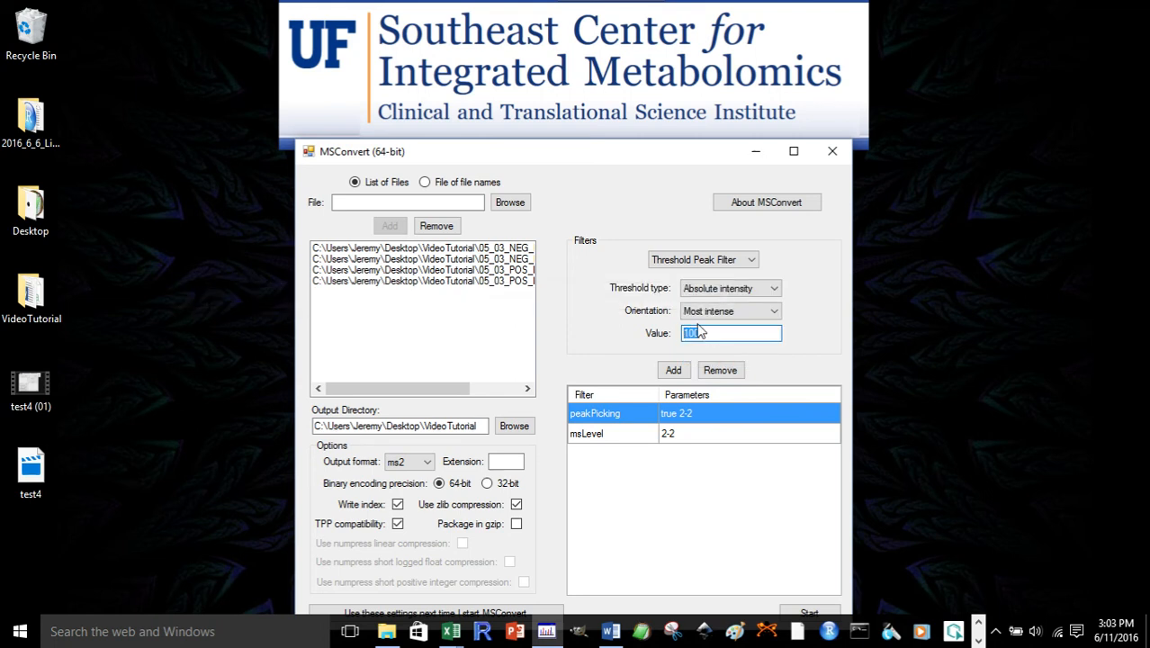
pyautogui.write('.0001')
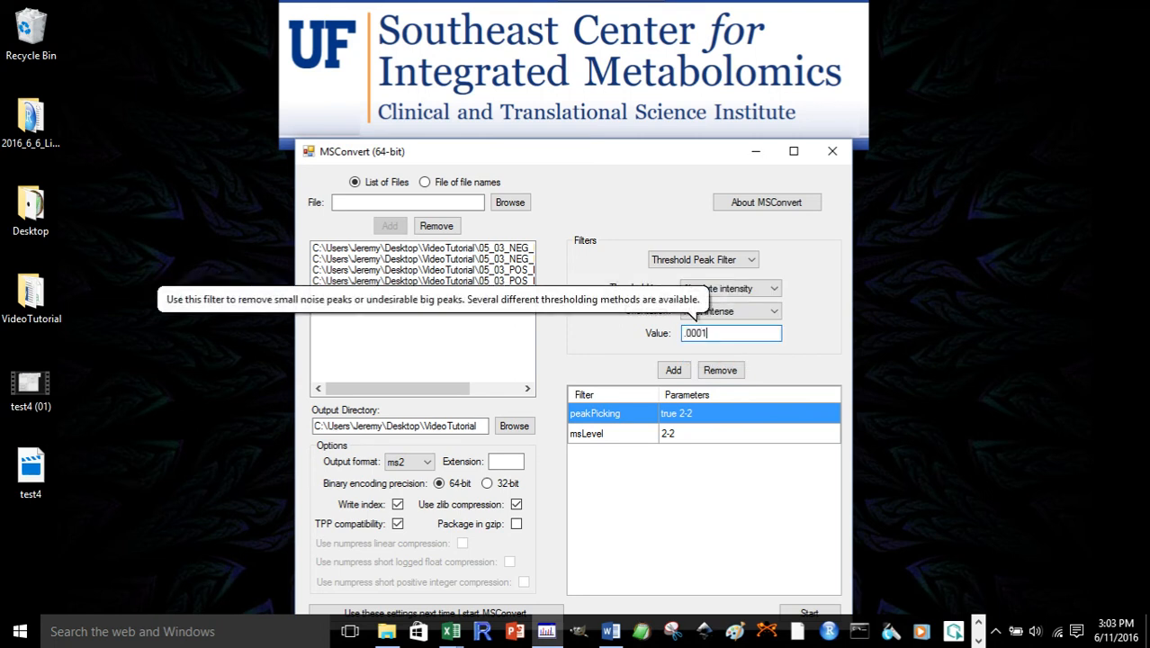
pyautogui.click(673, 370)
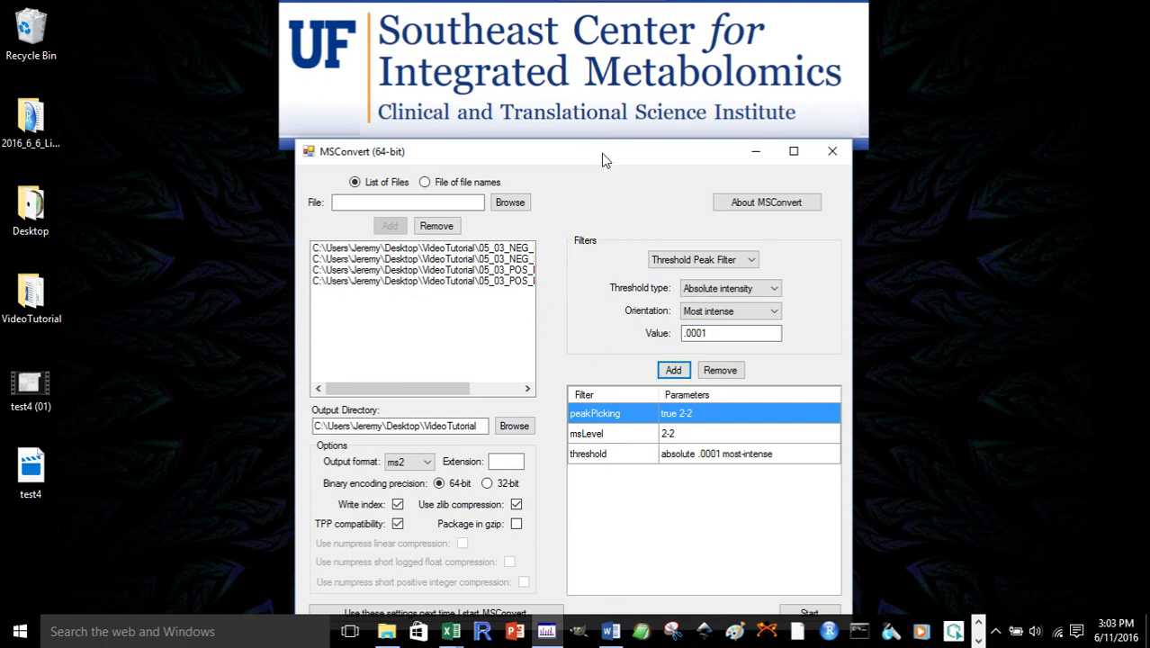
# - Start converting the listed raw files and move the conversion progress window clear of the desktop icons
pyautogui.moveTo(601, 153); pyautogui.dragTo(605, 81)
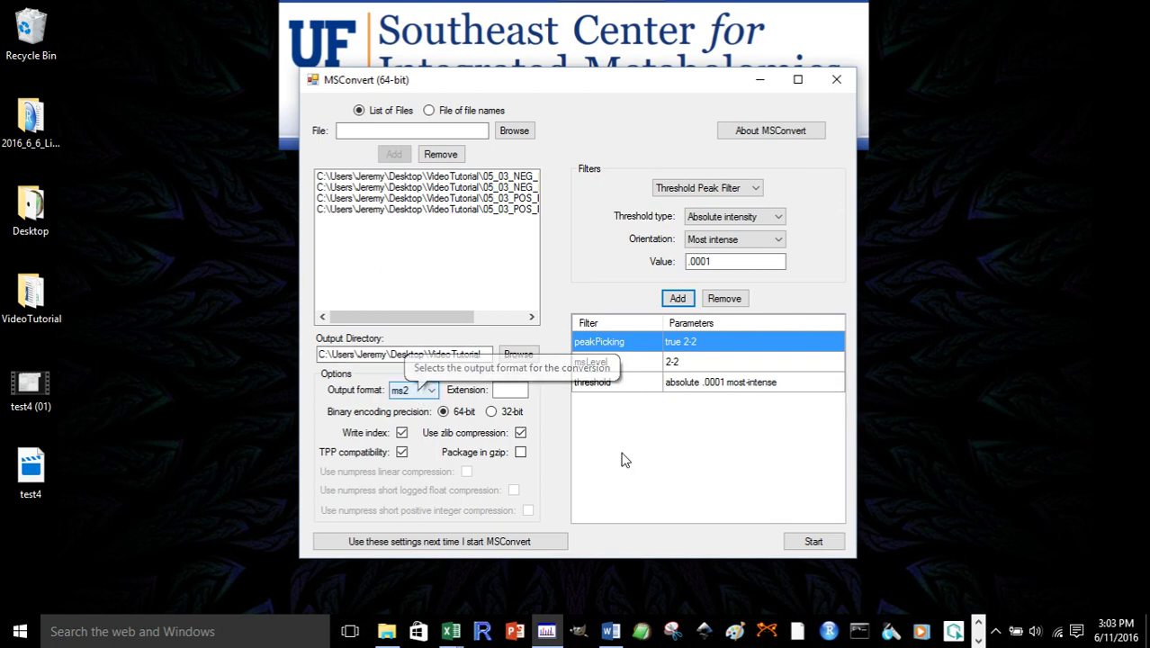
pyautogui.click(811, 543)
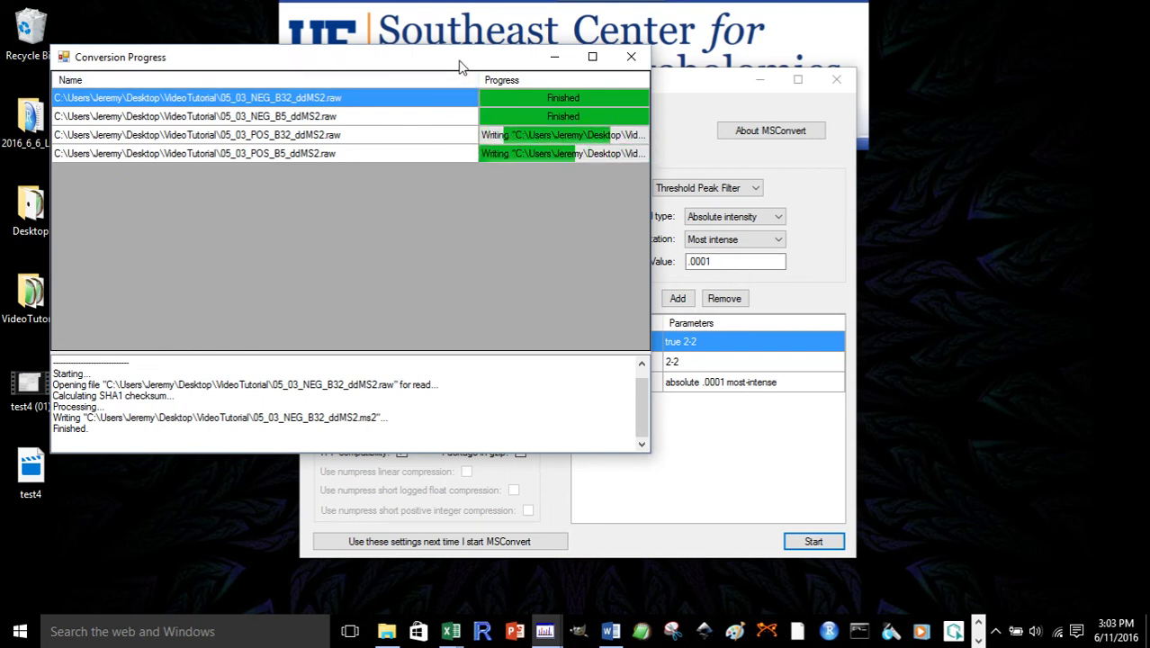
pyautogui.moveTo(461, 63); pyautogui.dragTo(649, 73)
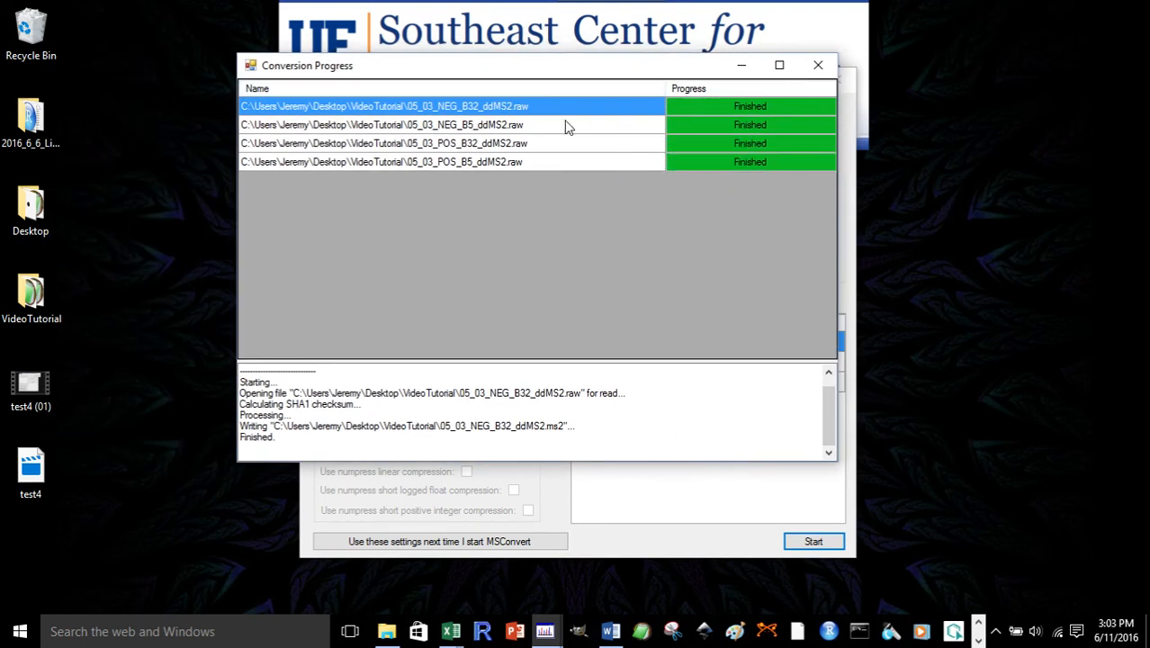
# - Check the VideoTutorial folder for the converted files, then close the folder and progress windows and minimize MSConvert
pyautogui.doubleClick(27, 292)
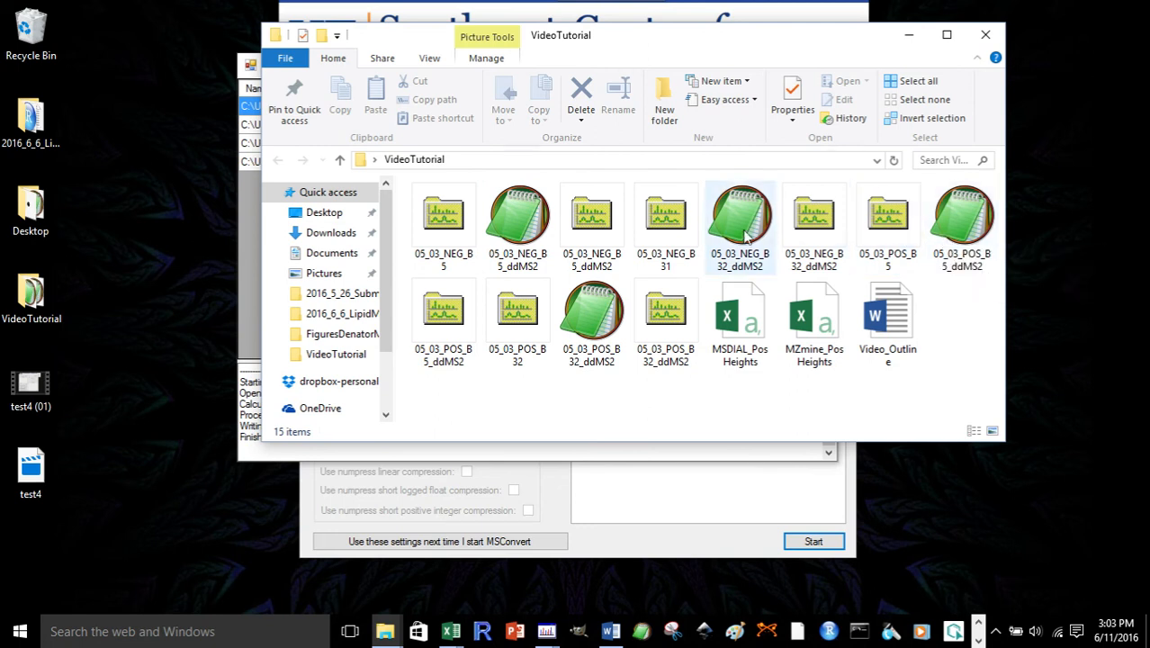
pyautogui.click(986, 37)
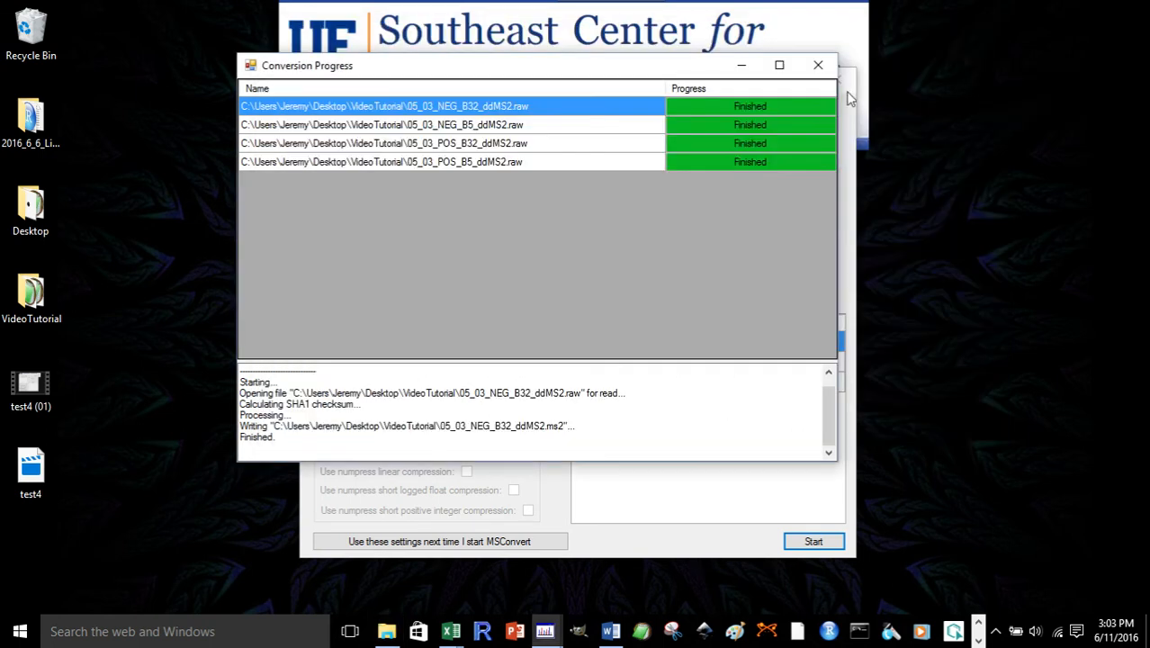
pyautogui.click(823, 72)
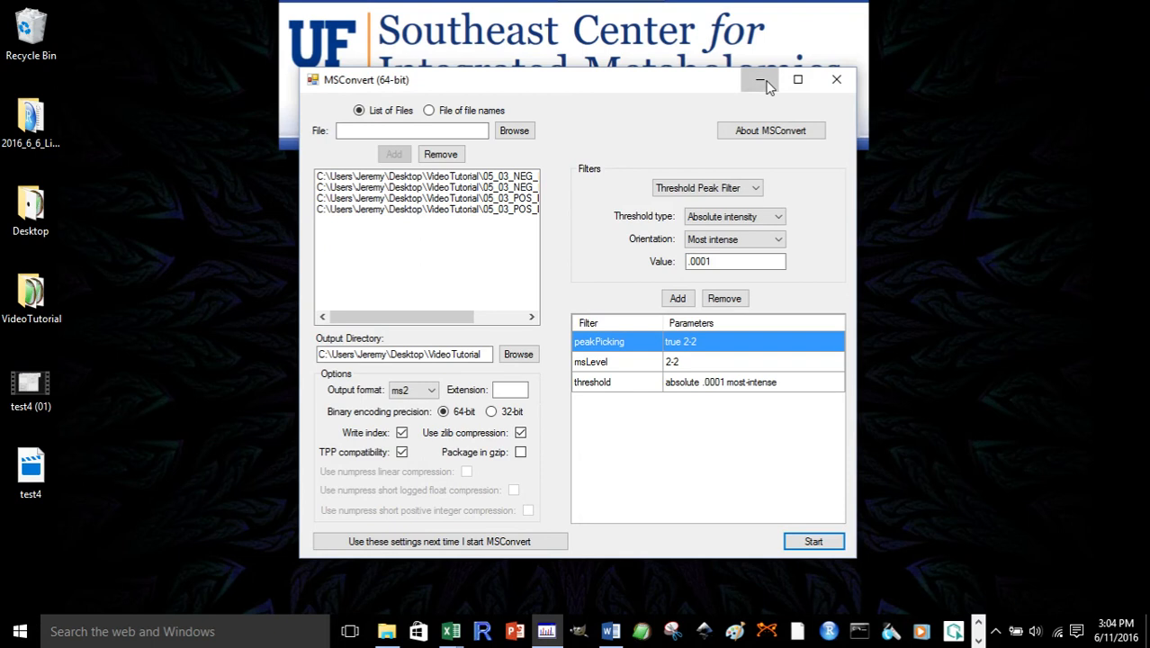
pyautogui.click(765, 82)
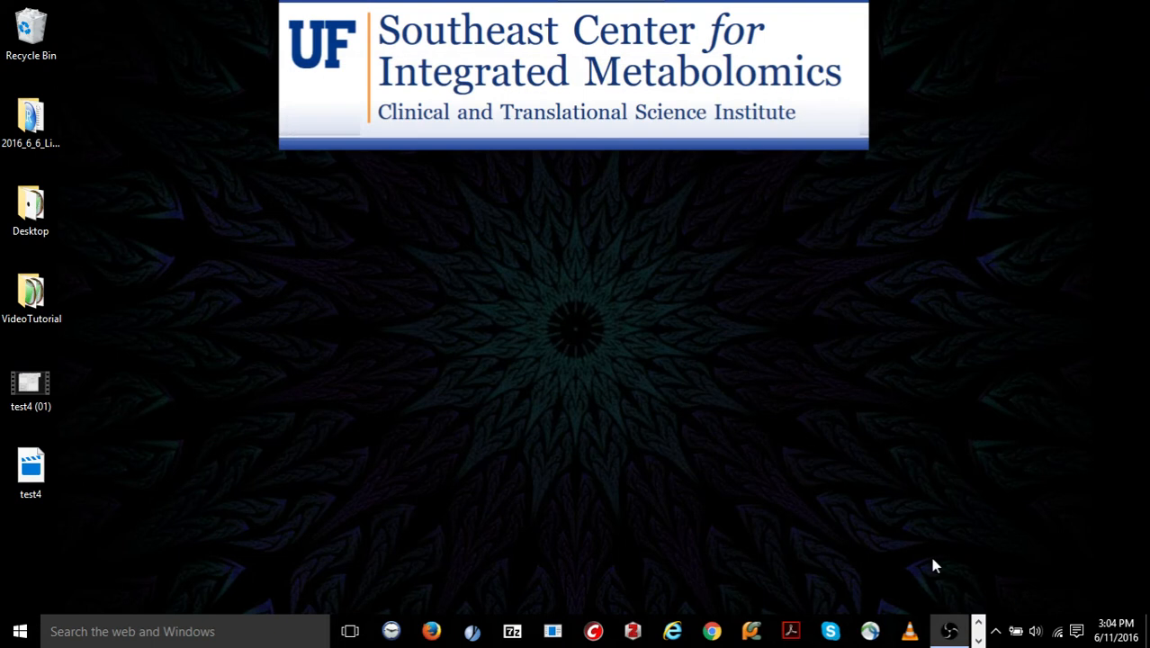
# - Switch to the MZmine_PosHeights workbook in Excel and examine the m/z and retention time columns
pyautogui.click(978, 619)
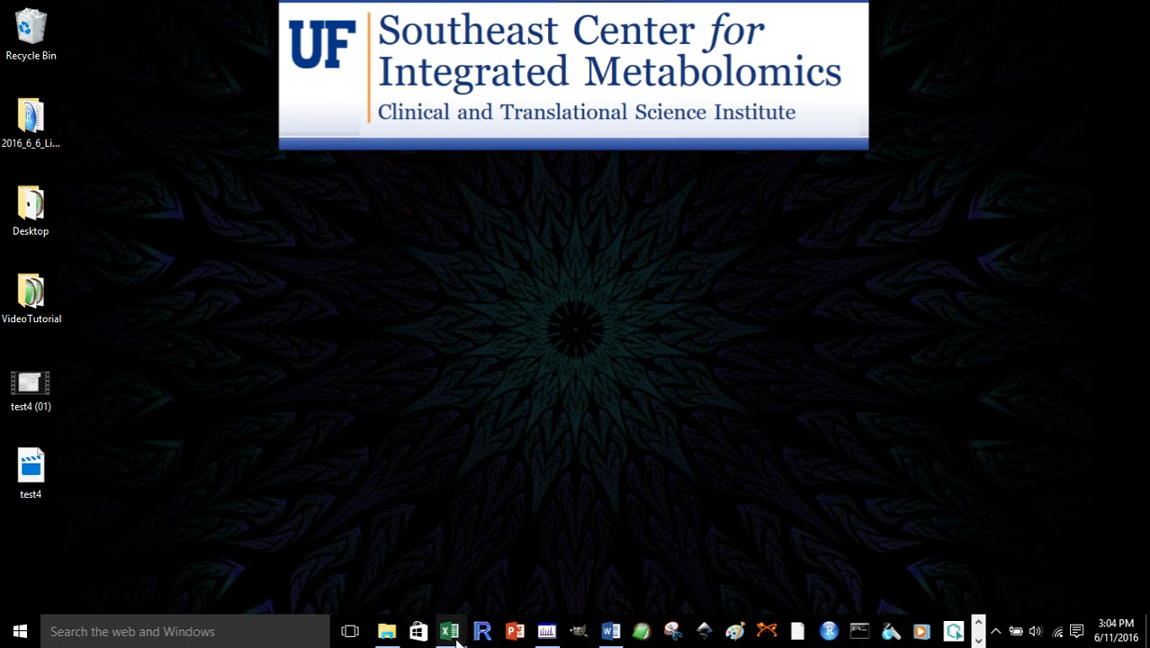
pyautogui.moveTo(451, 631)
pyautogui.moveTo(381, 564)
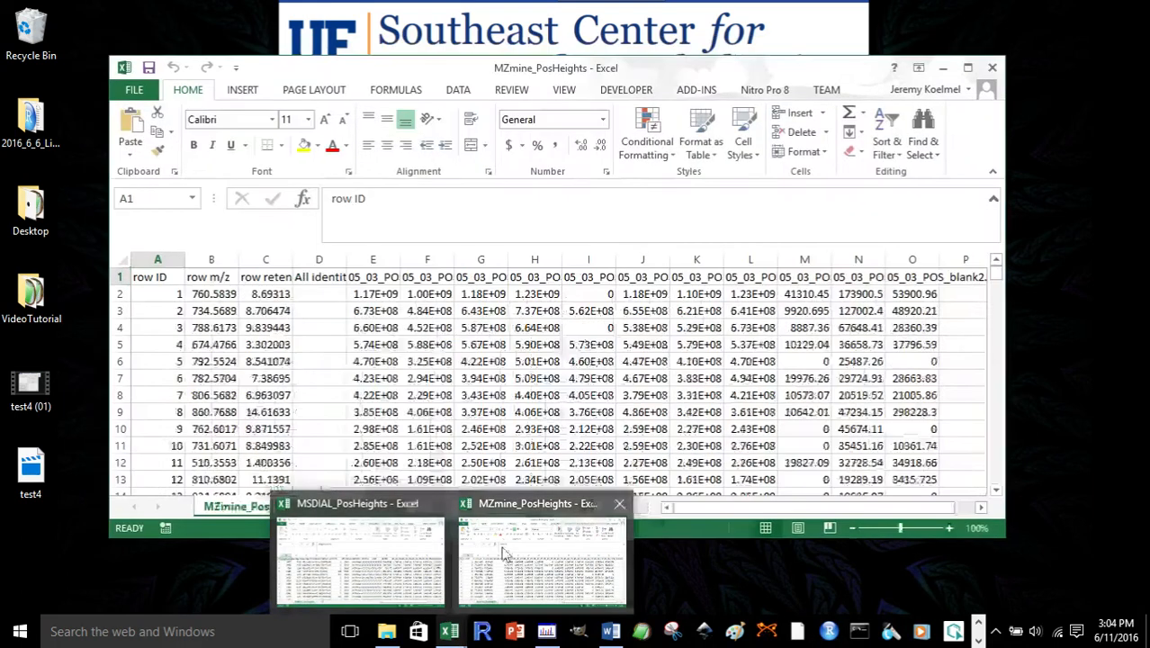
pyautogui.click(508, 558)
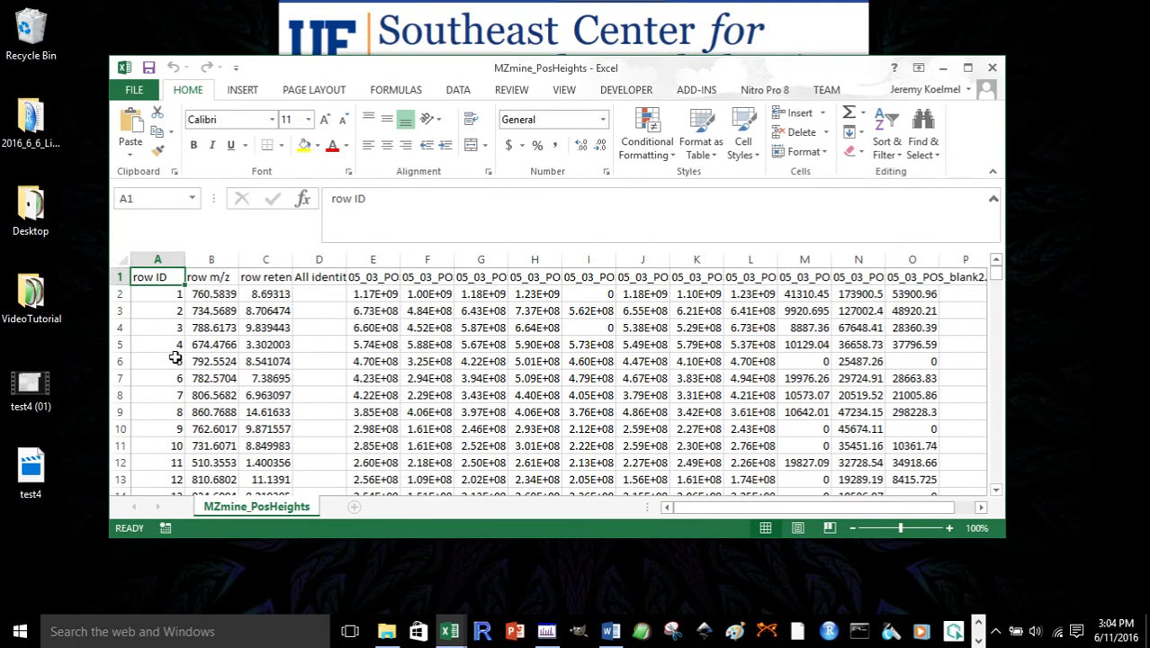
pyautogui.click(216, 294)
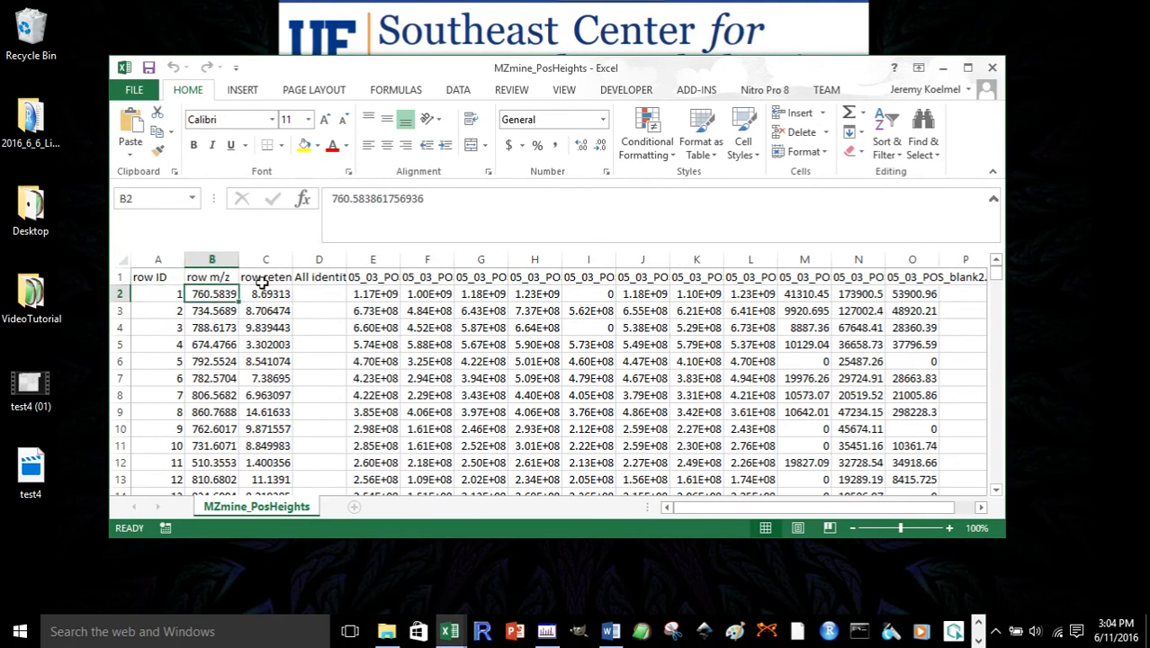
pyautogui.click(259, 278)
pyautogui.click(266, 293)
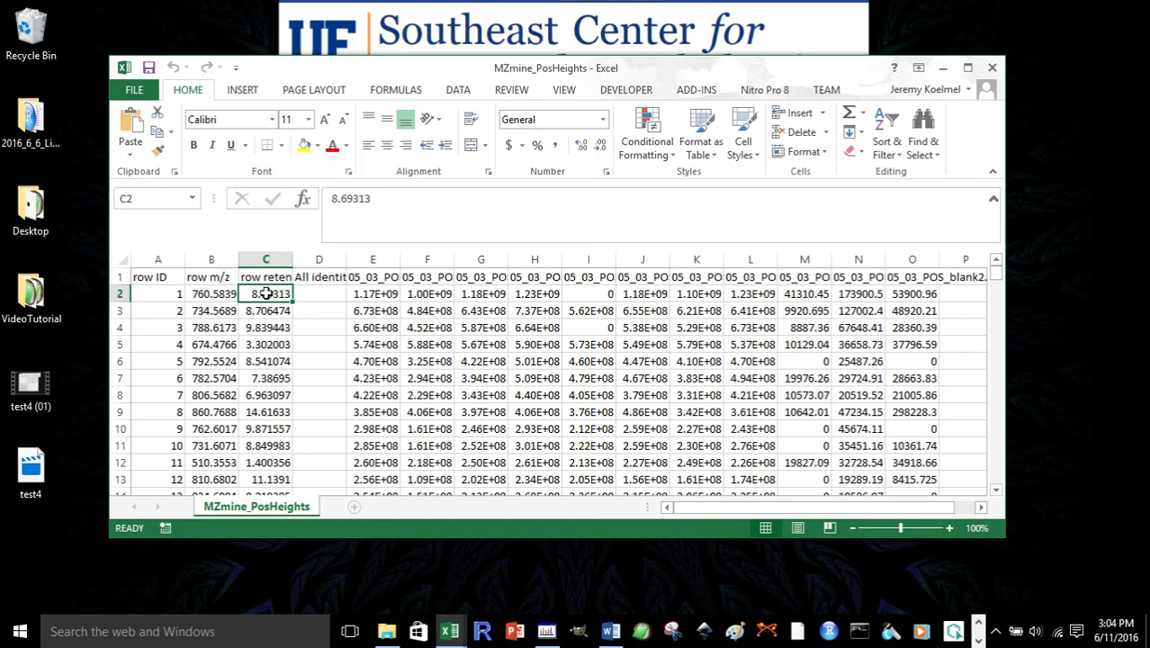
# - Examine the row ID, m/z and retention time columns of the MZmine_PosHeights sheet, then close the workbook
pyautogui.moveTo(165, 295); pyautogui.dragTo(194, 289)
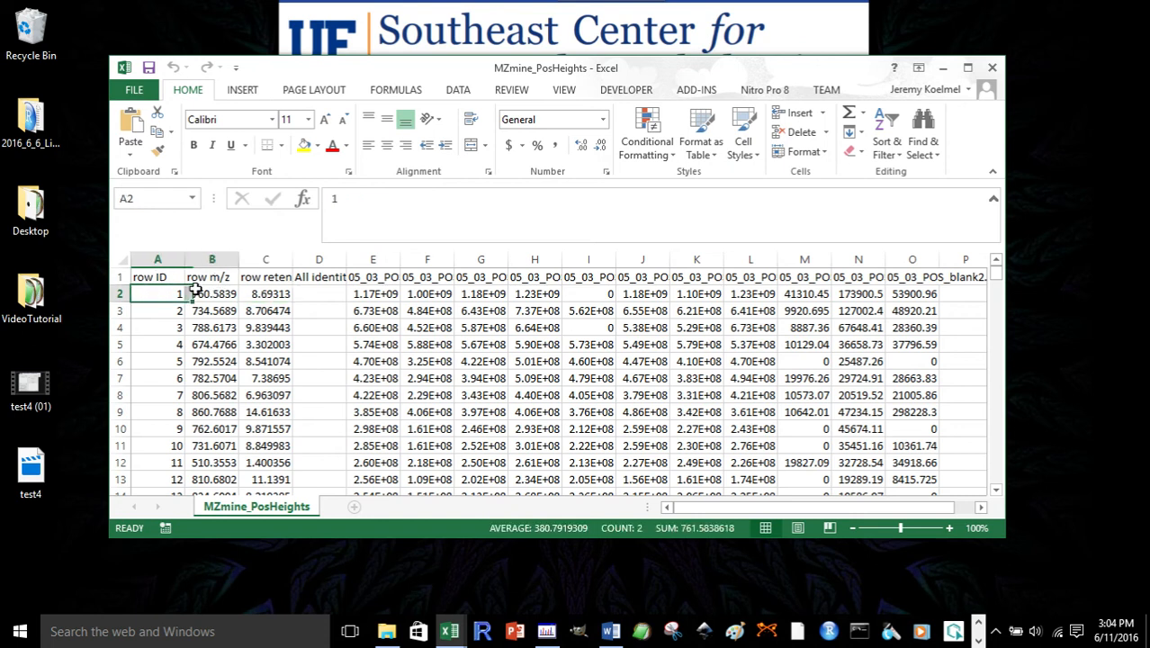
pyautogui.hotkey('shift', 'Right')
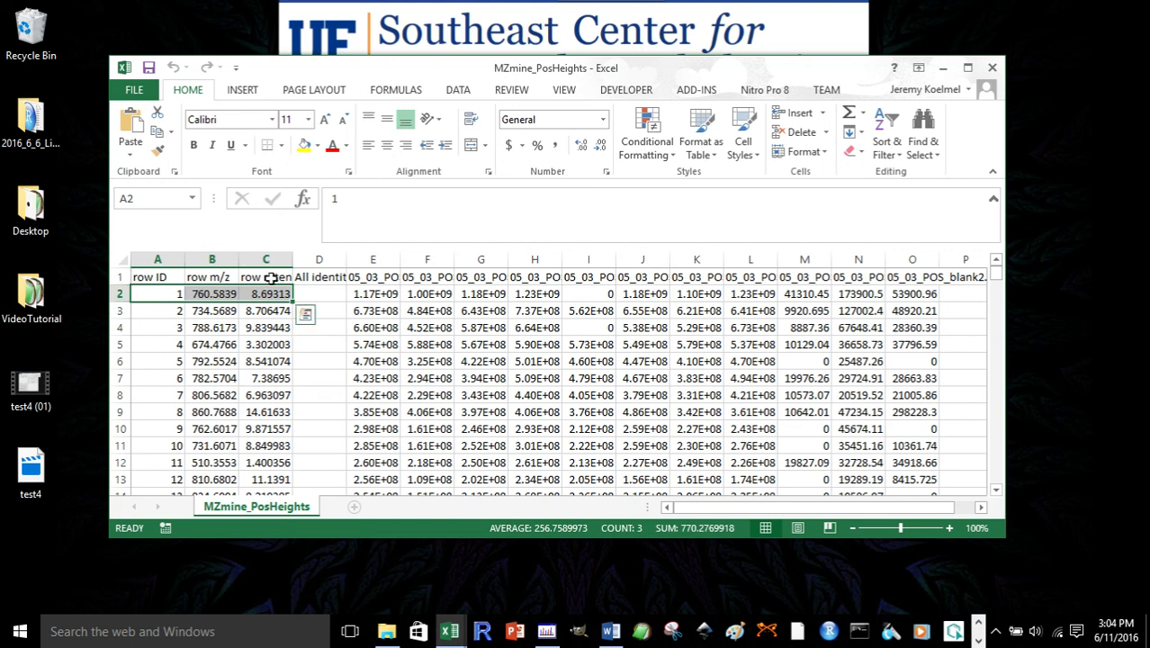
pyautogui.click(156, 259)
pyautogui.click(202, 259)
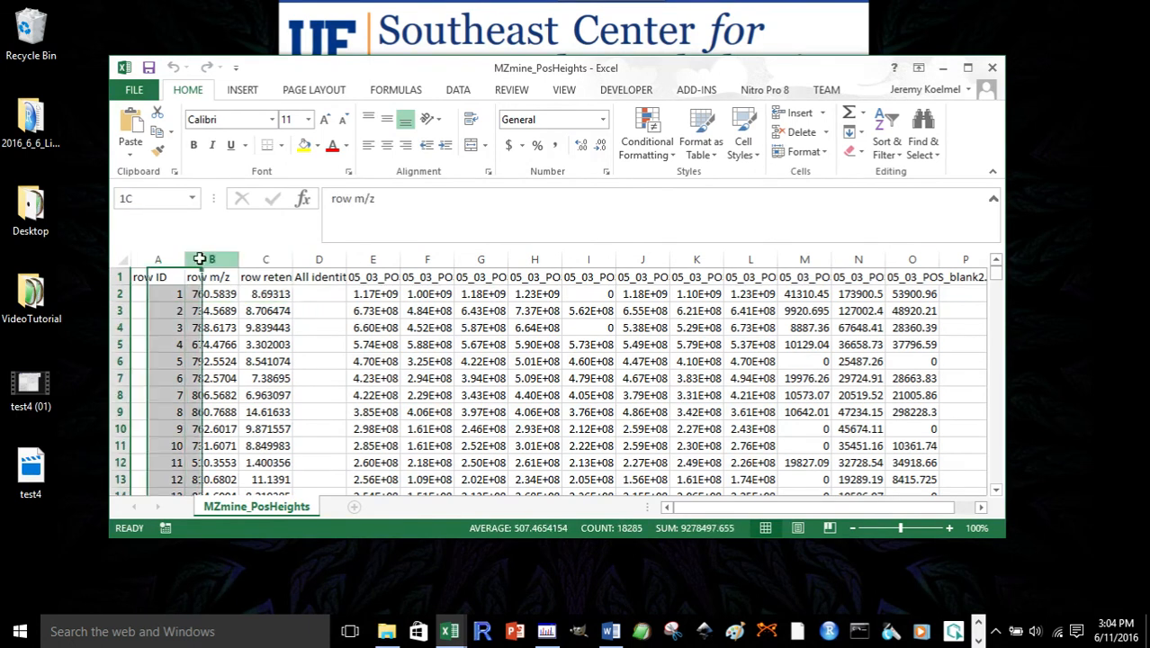
pyautogui.click(258, 258)
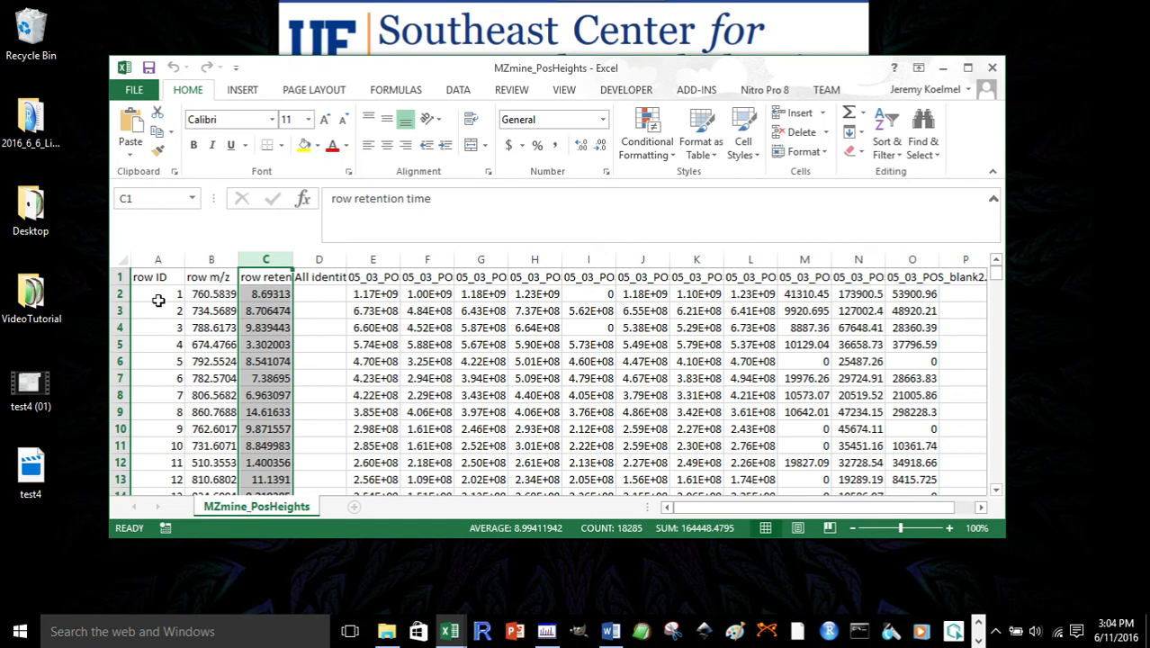
pyautogui.click(994, 68)
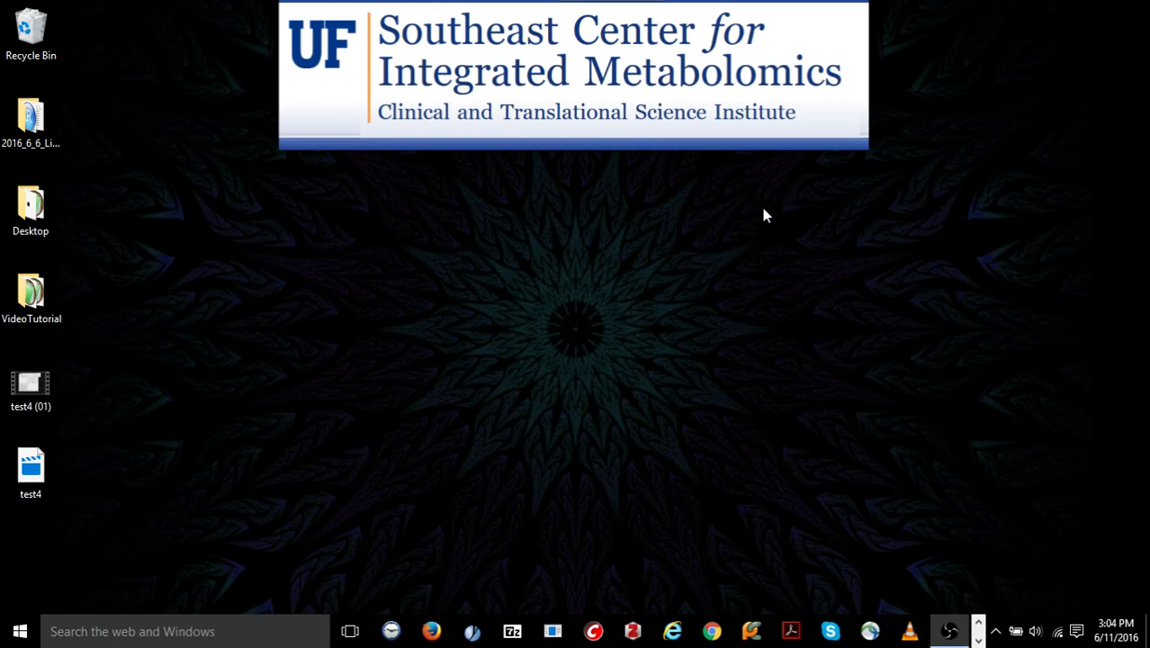
# - Bring up the MSDIAL_PosHeights workbook and fit the Alignment ID, Average Rt(min) and Average Mz columns to their contents
pyautogui.click(978, 620)
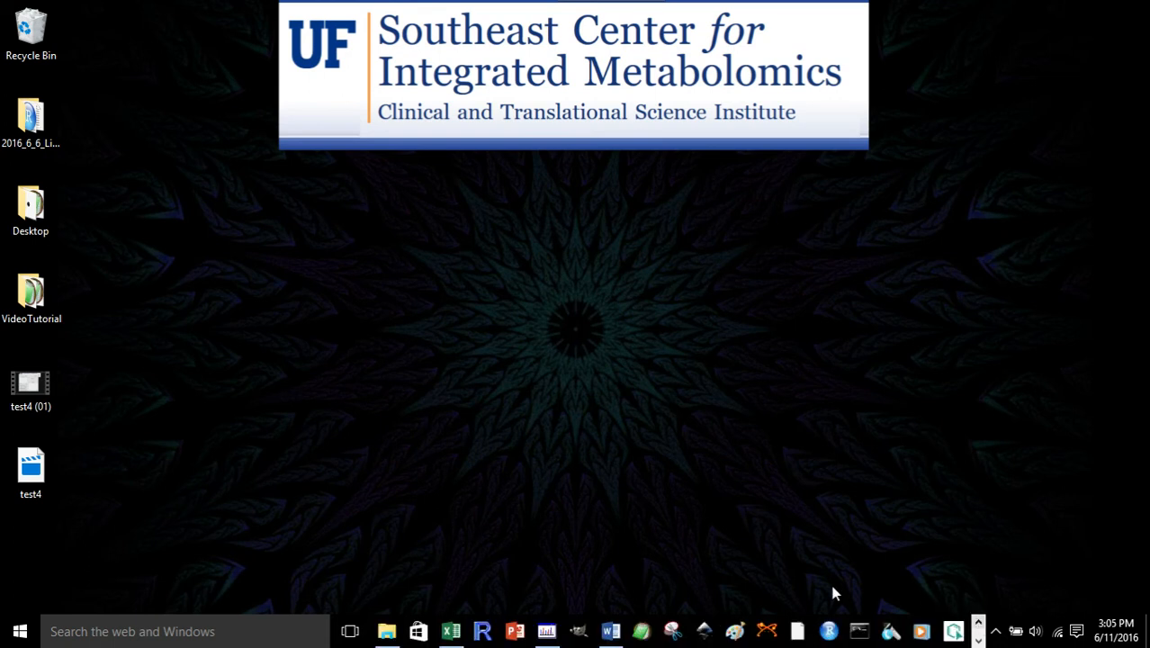
pyautogui.moveTo(453, 632)
pyautogui.click(471, 565)
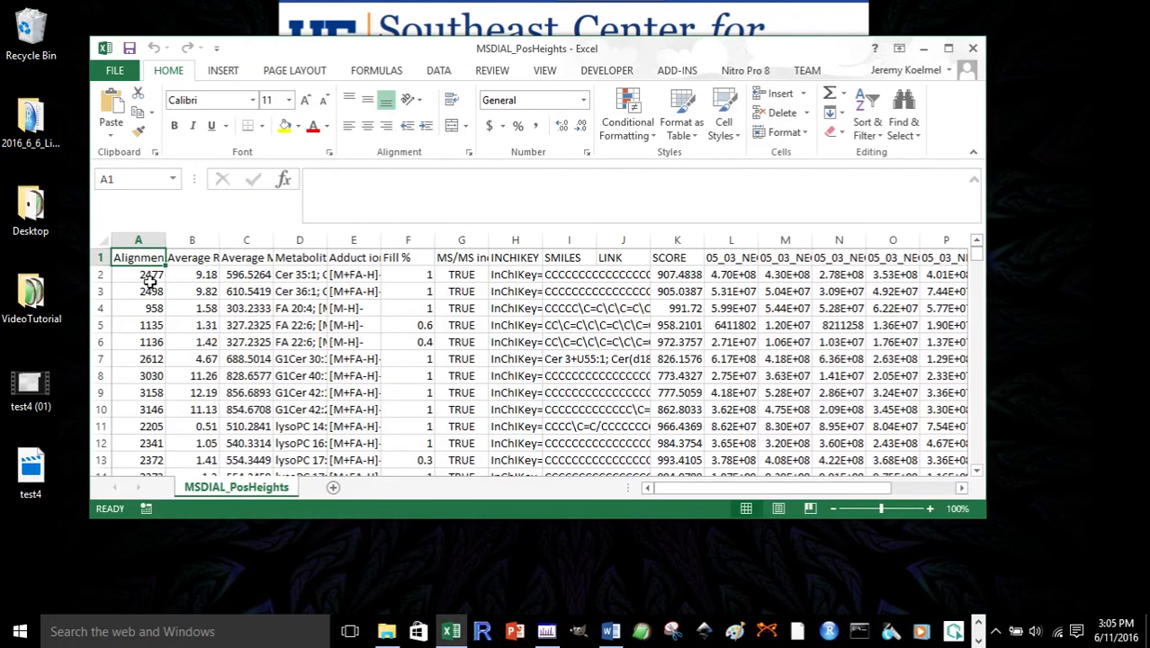
pyautogui.doubleClick(161, 237)
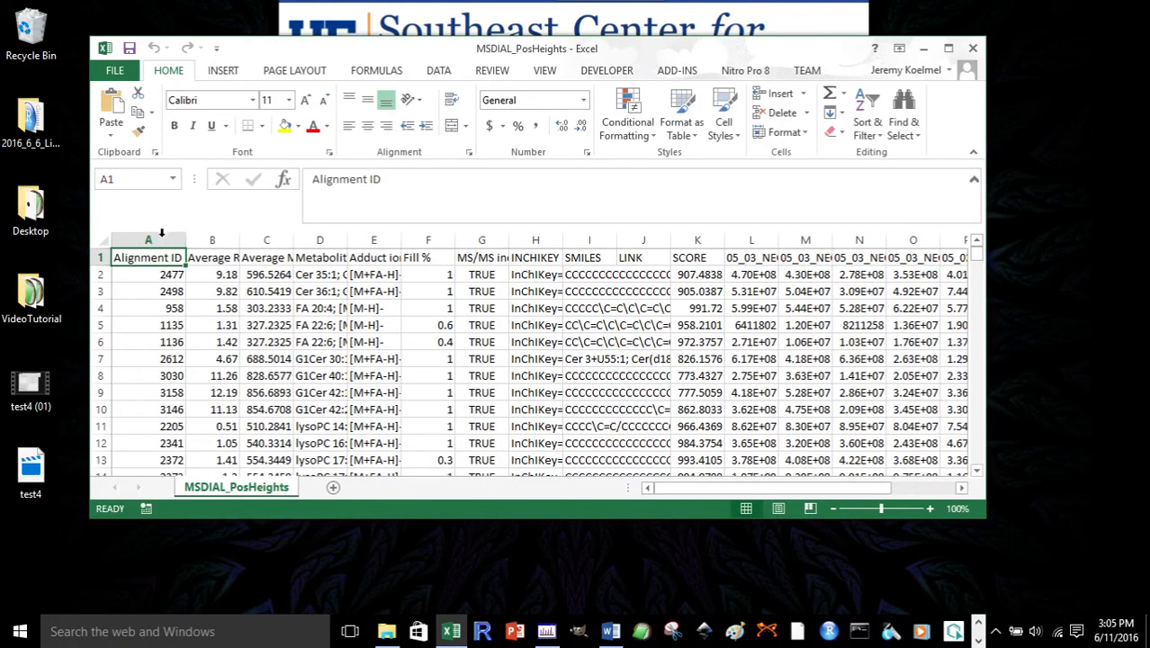
pyautogui.doubleClick(238, 242)
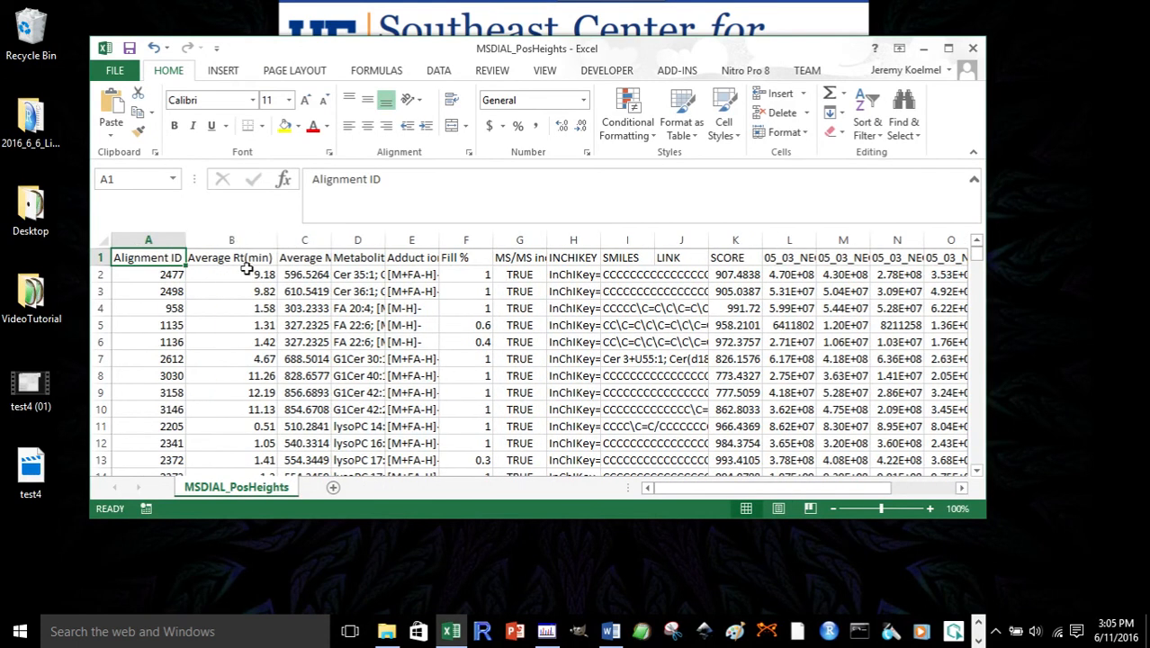
pyautogui.doubleClick(332, 239)
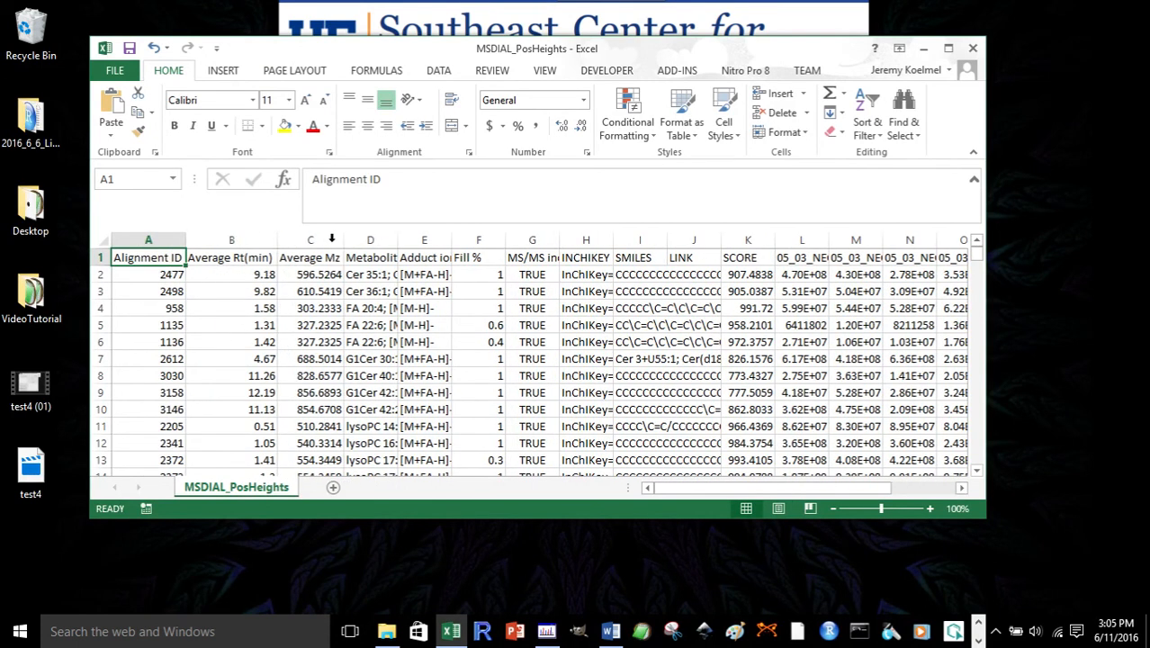
# - Examine the additional MS-DIAL columns from Metabolite name onward, including the first INCHIKEY and SMILES entries, and close the workbook
pyautogui.moveTo(371, 260); pyautogui.dragTo(868, 311)
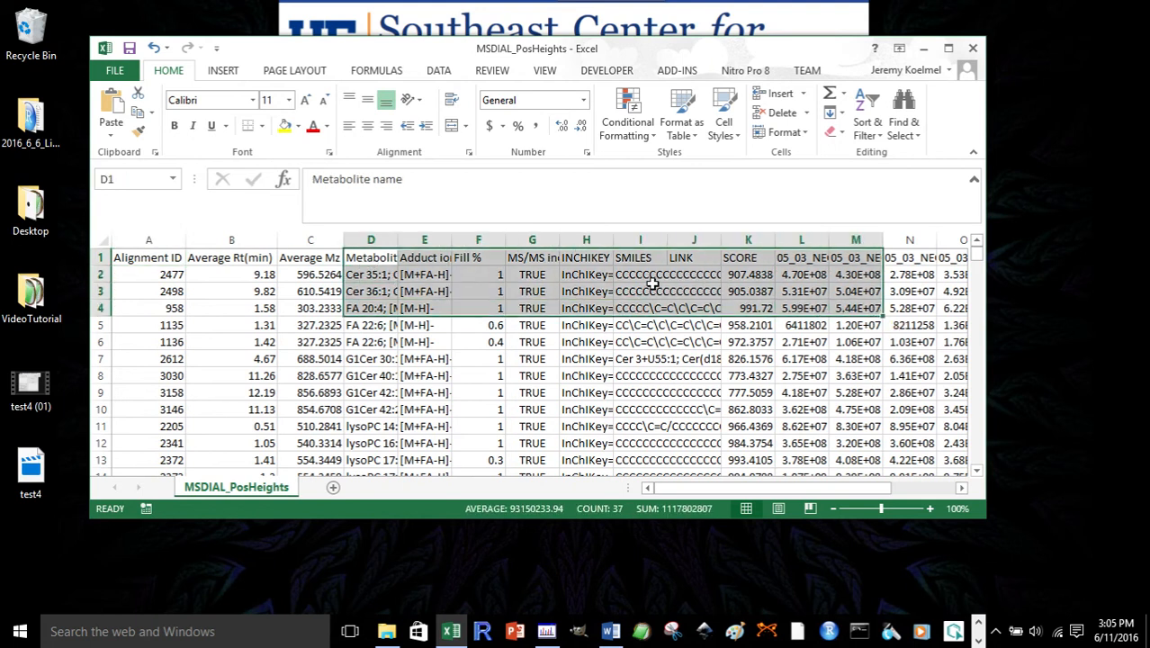
pyautogui.click(573, 273)
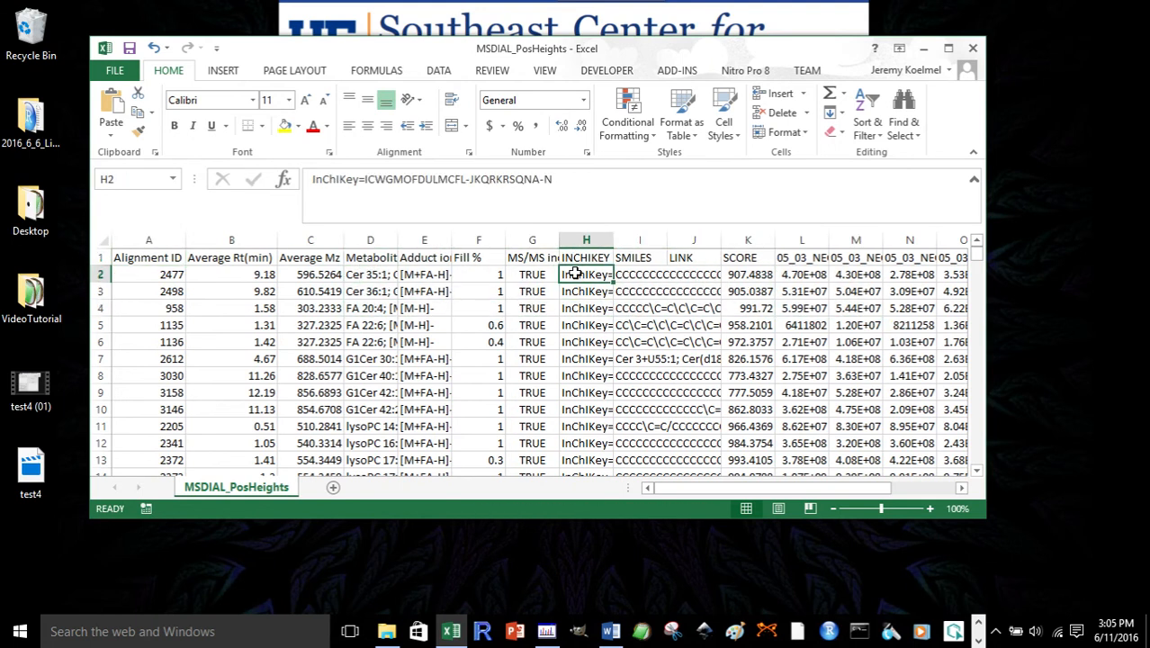
pyautogui.click(631, 274)
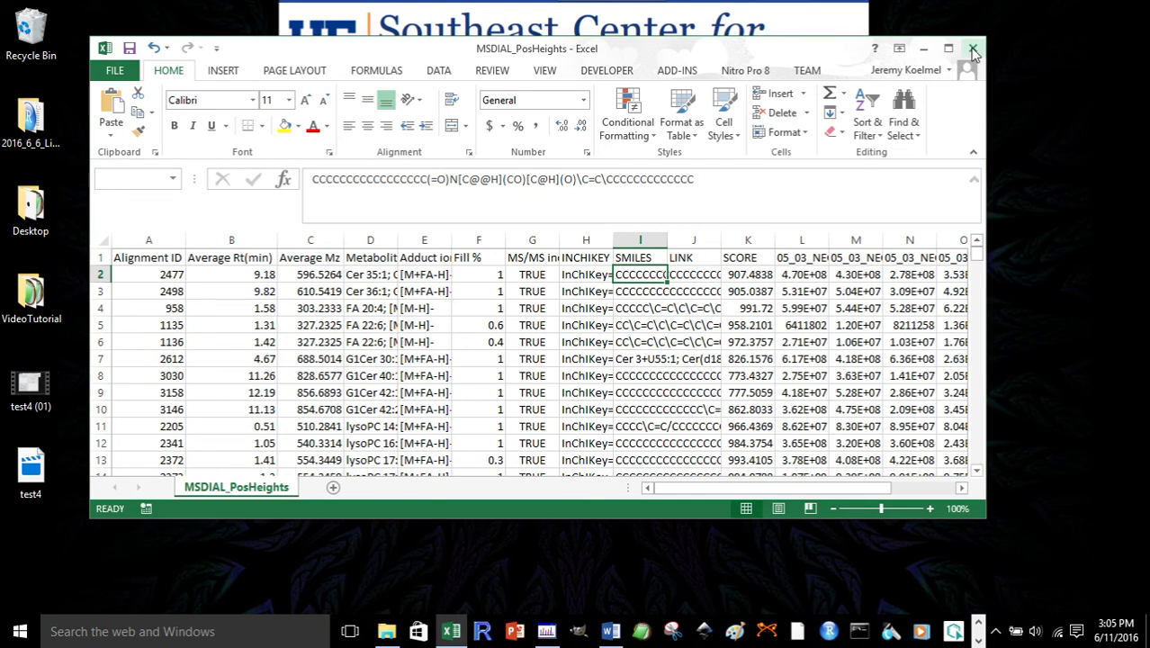
pyautogui.click(973, 50)
pyautogui.click(566, 336)
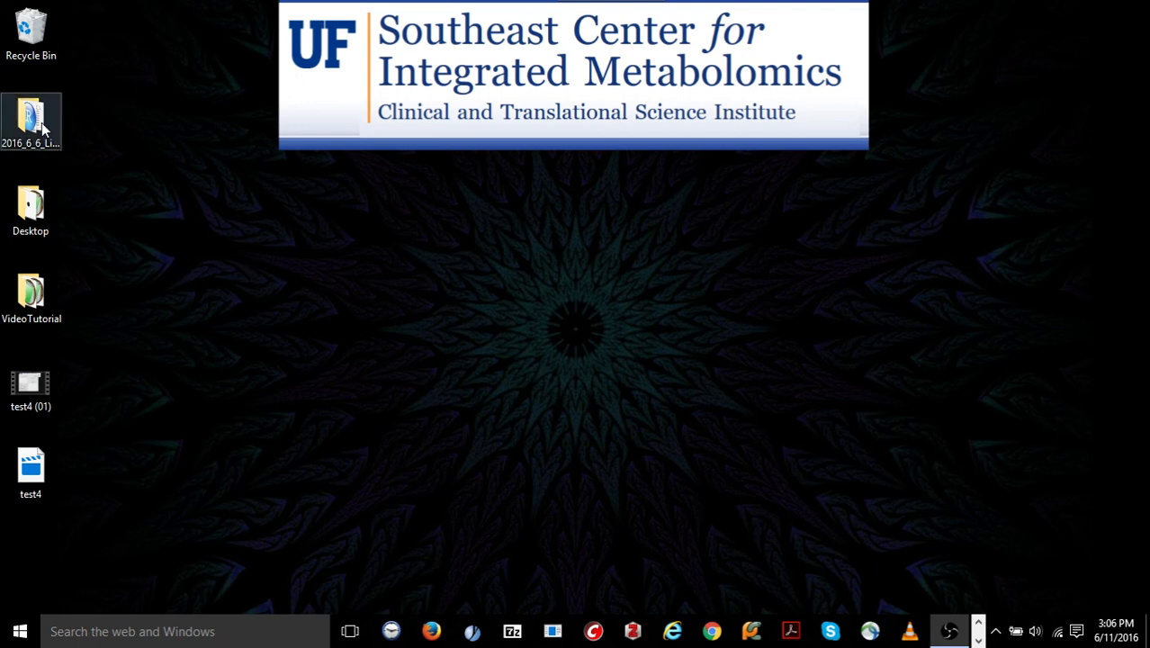
# - Launch MZmine with startMZmine_Windows from the MZmine-2.20 folder and move its window fully into view
pyautogui.click(979, 640)
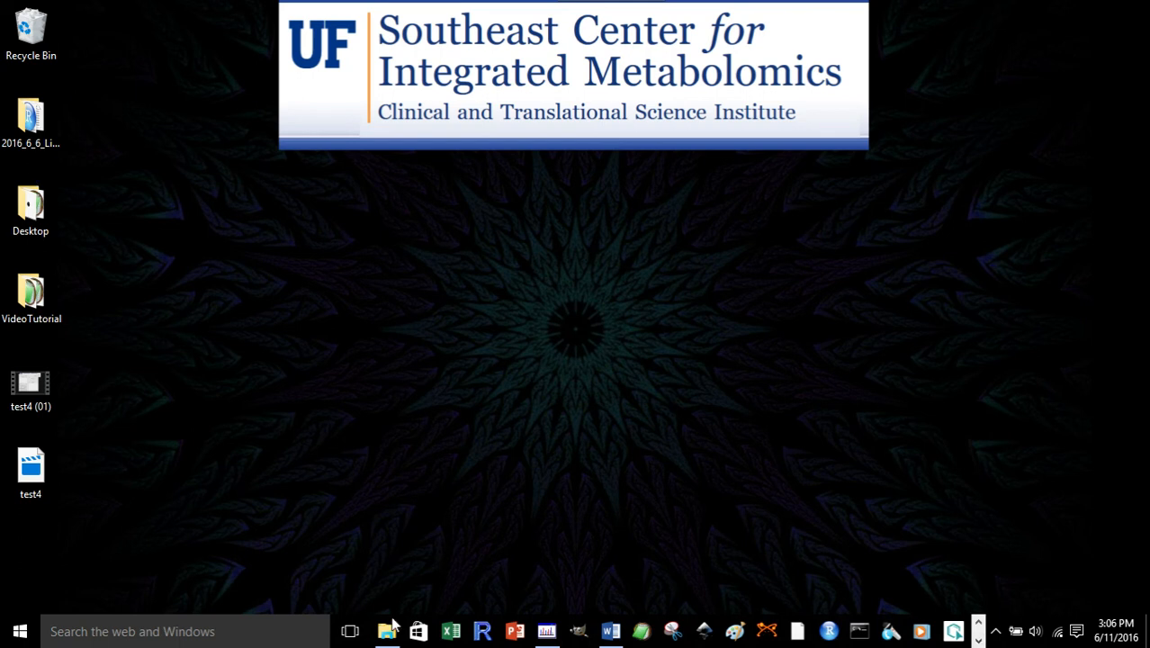
pyautogui.moveTo(389, 629)
pyautogui.click(385, 584)
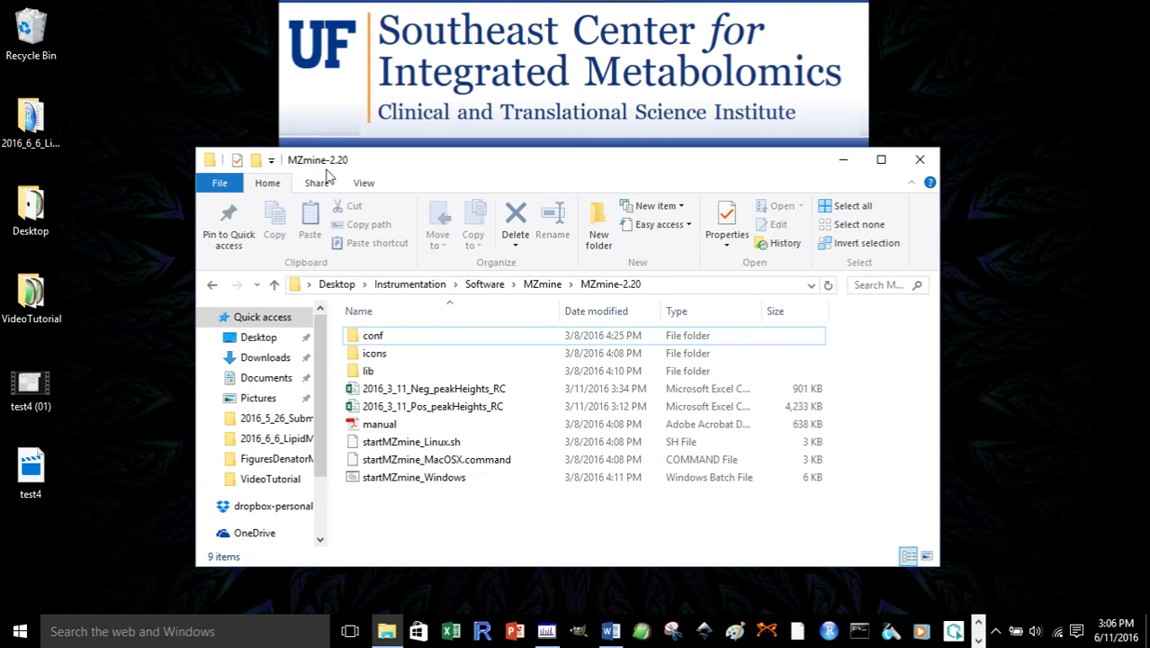
pyautogui.doubleClick(407, 478)
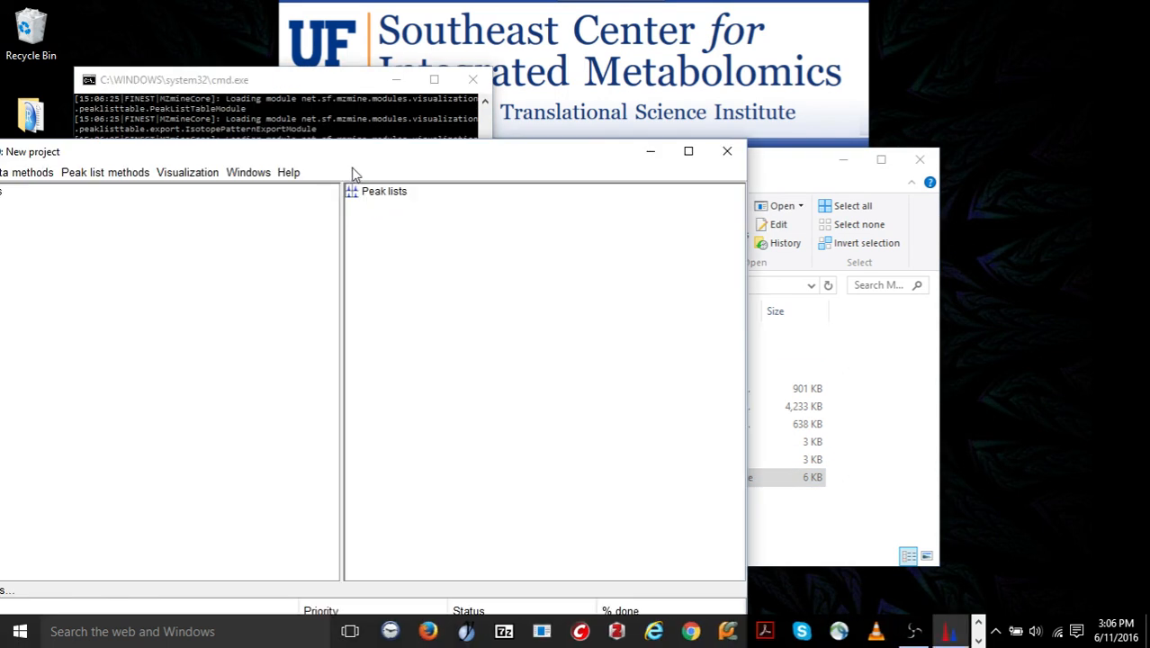
pyautogui.moveTo(565, 169); pyautogui.dragTo(797, 168)
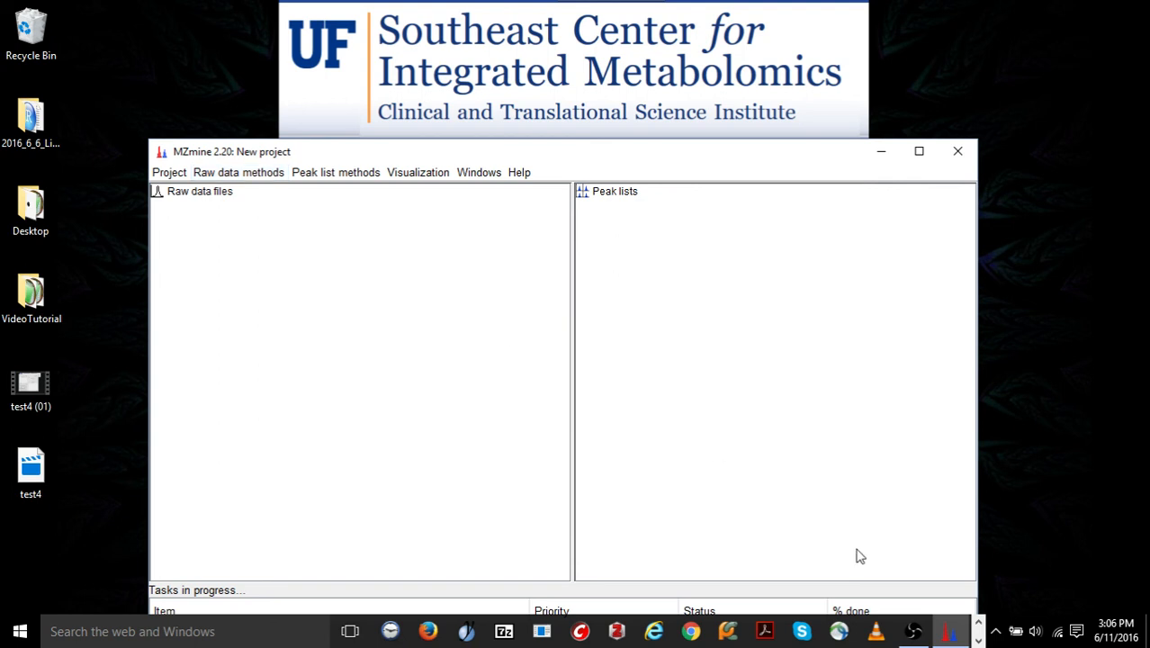
# - Switch back to MSConvert, move its window lower on the desktop, and minimize the MZmine and MZmine-2.20 folder windows
pyautogui.click(979, 635)
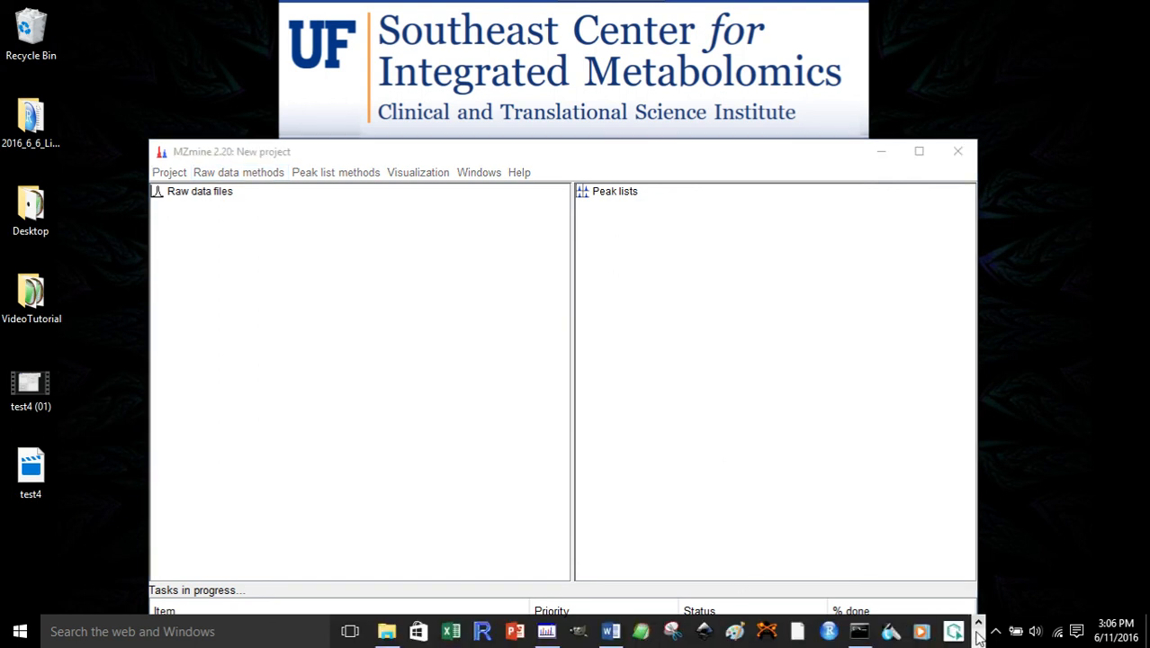
pyautogui.moveTo(546, 631)
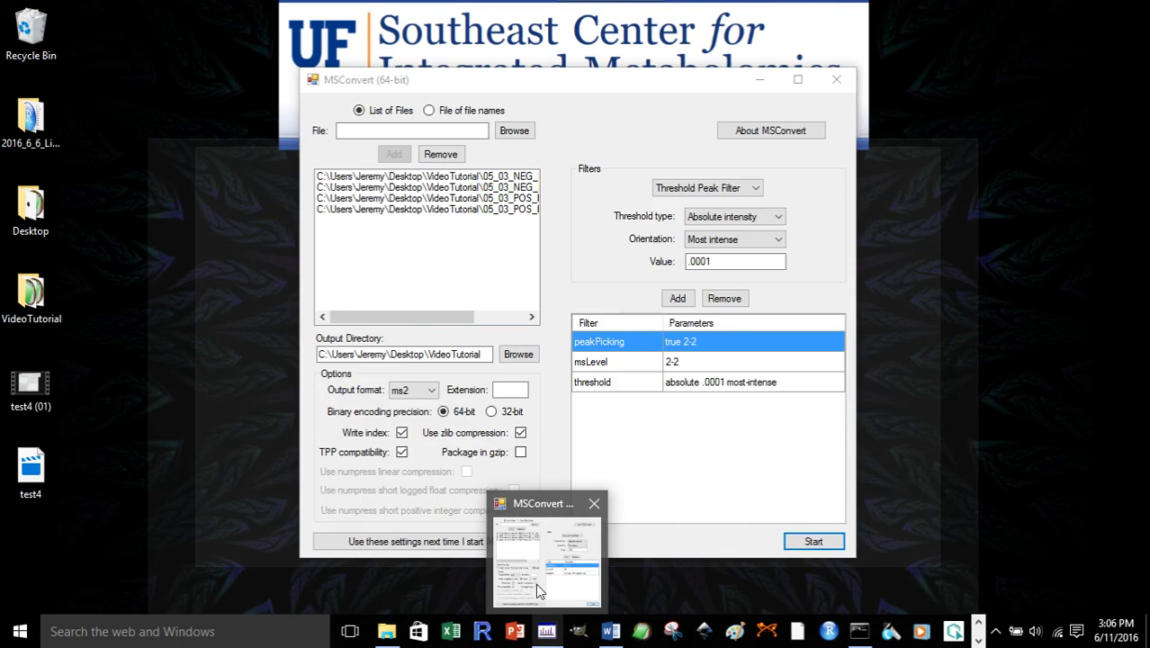
pyautogui.click(535, 583)
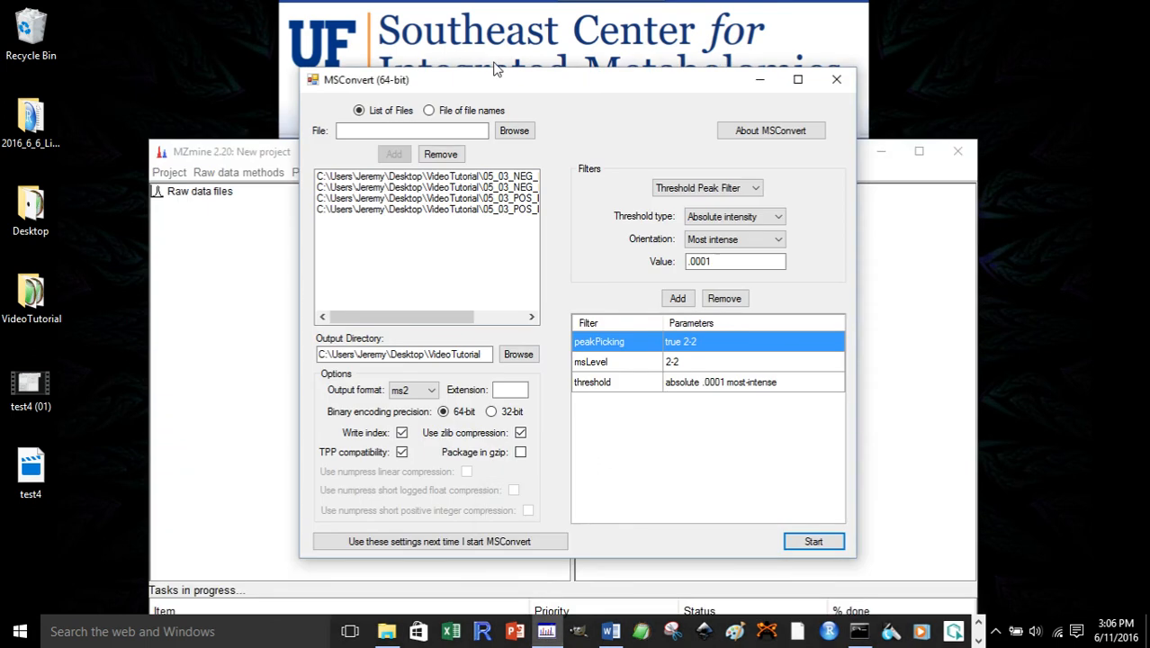
pyautogui.moveTo(501, 86); pyautogui.dragTo(493, 152)
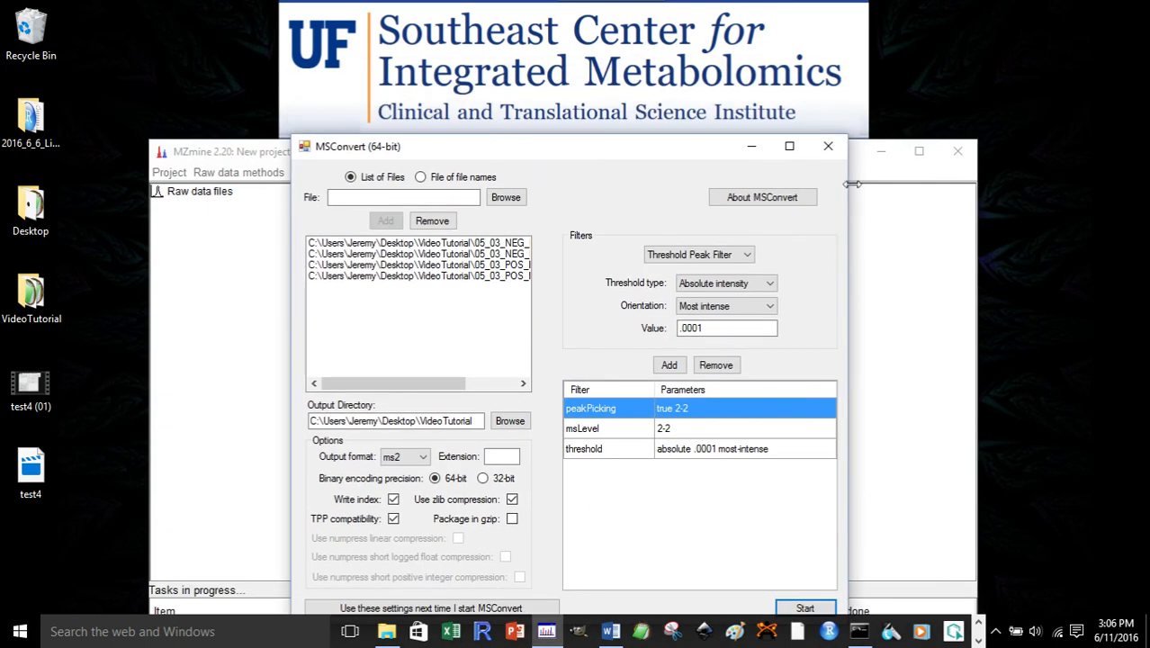
pyautogui.click(886, 155)
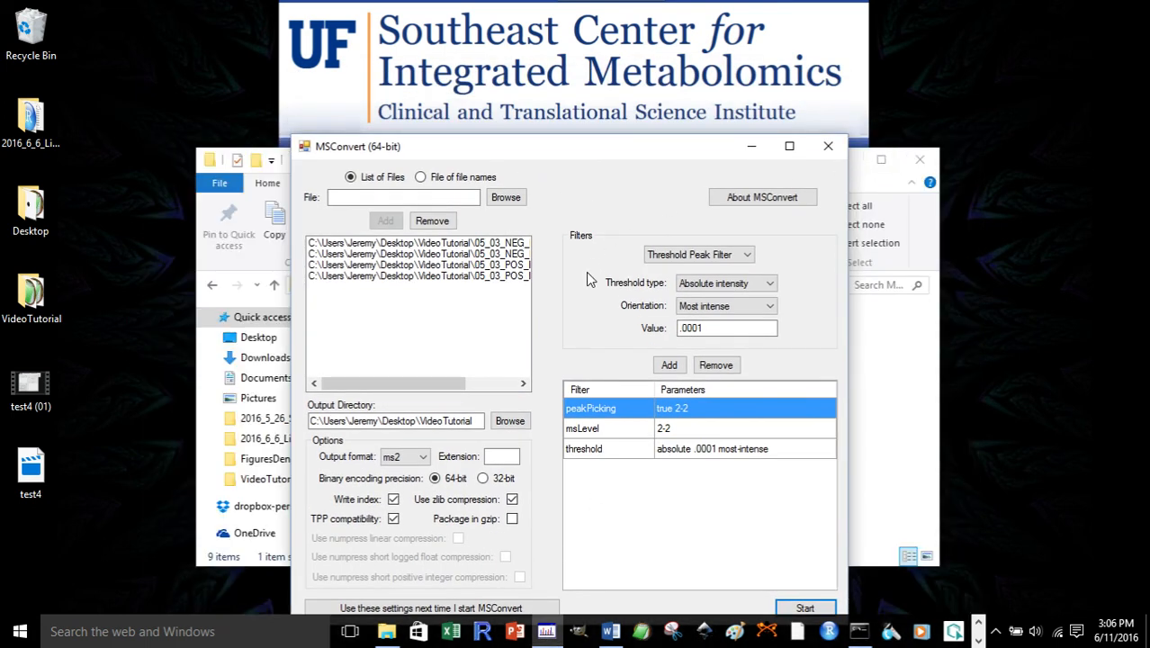
pyautogui.click(853, 160)
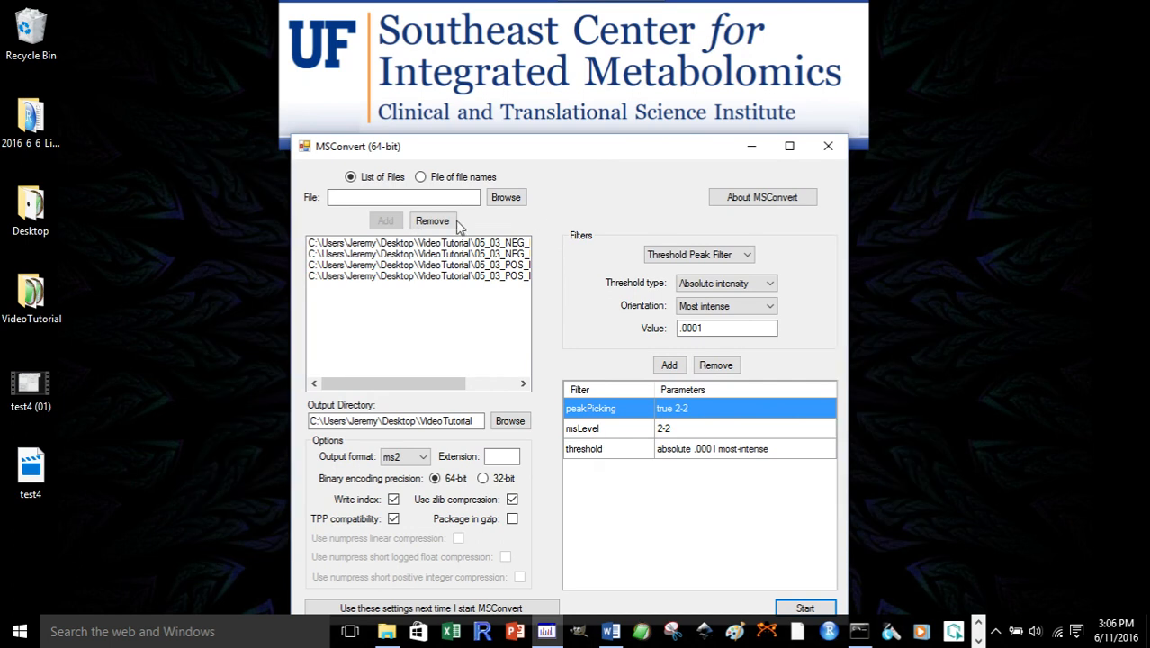
# - Remove all four previously converted ddMS2 files from the MSConvert file list
pyautogui.click(427, 245)
pyautogui.keyDown('shift'); pyautogui.click(423, 276); pyautogui.keyUp('shift')
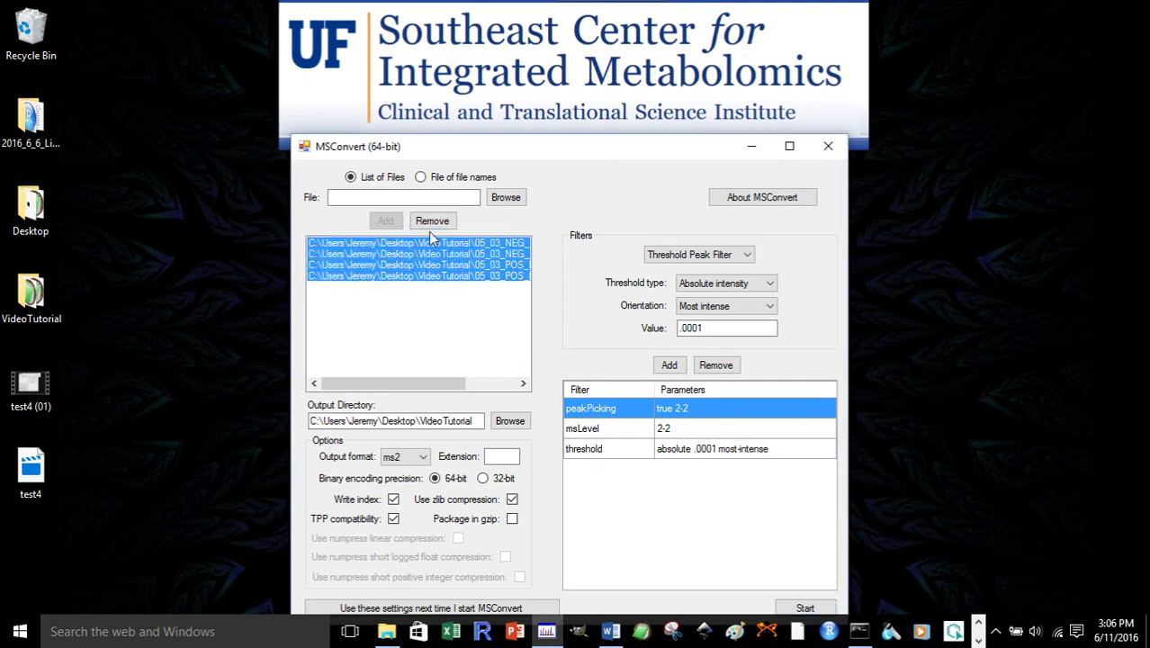
pyautogui.click(431, 224)
# - Add 05_03_NEG_B31.raw, 05_03_NEG_B5.raw, 05_03_POS_B32.raw and 05_03_POS_B5.raw from the VideoTutorial folder to the conversion list
pyautogui.click(502, 200)
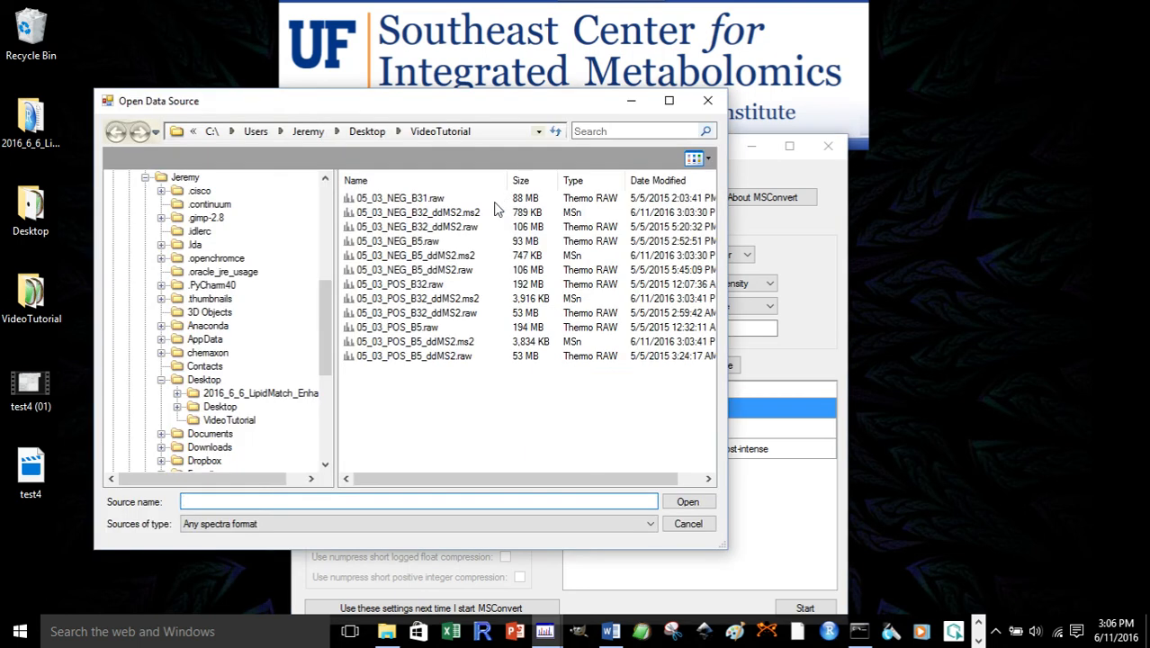
pyautogui.click(406, 201)
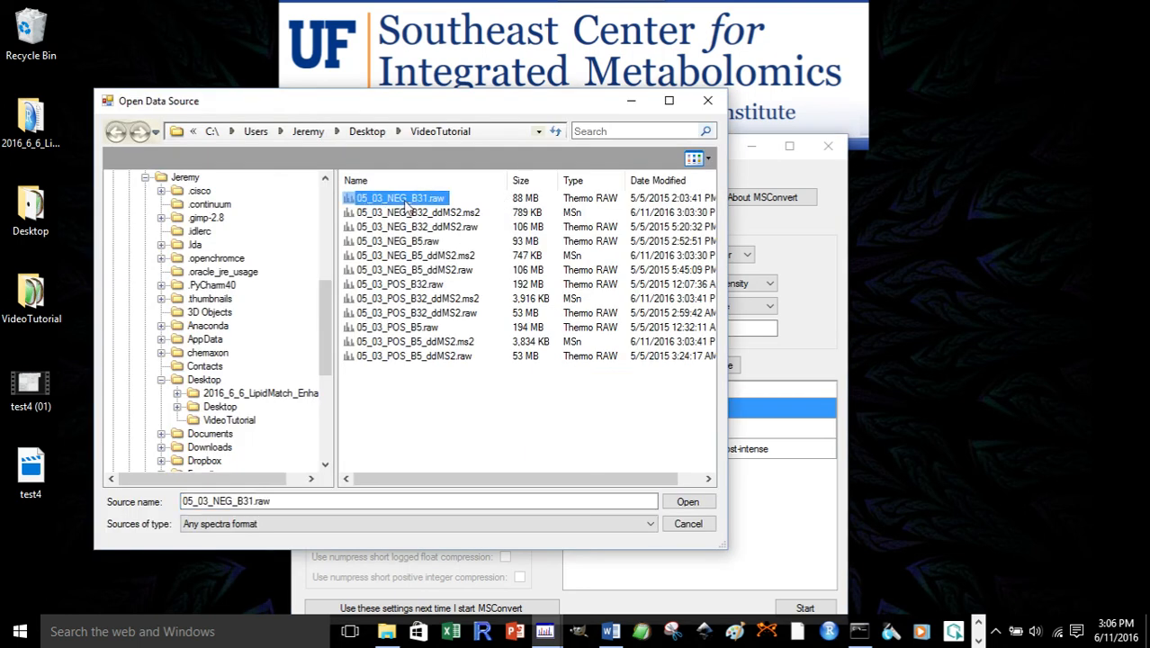
pyautogui.keyDown('ctrl'); pyautogui.click(410, 243); pyautogui.keyUp('ctrl')
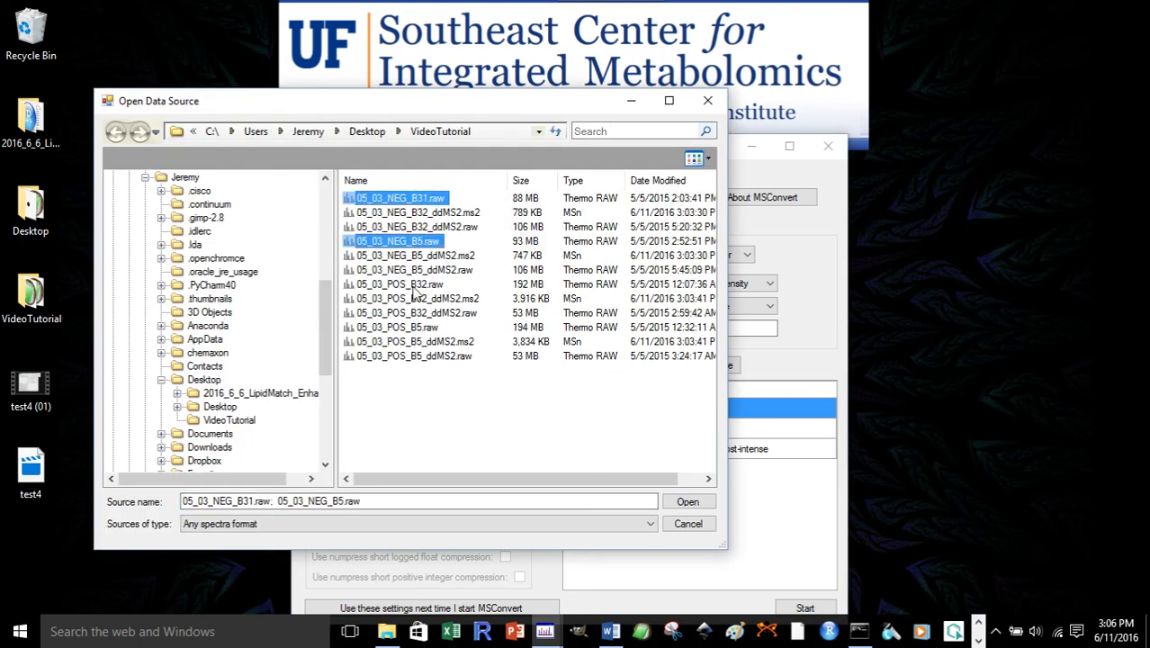
pyautogui.keyDown('ctrl'); pyautogui.click(415, 286); pyautogui.keyUp('ctrl')
pyautogui.keyDown('ctrl'); pyautogui.click(414, 329); pyautogui.keyUp('ctrl')
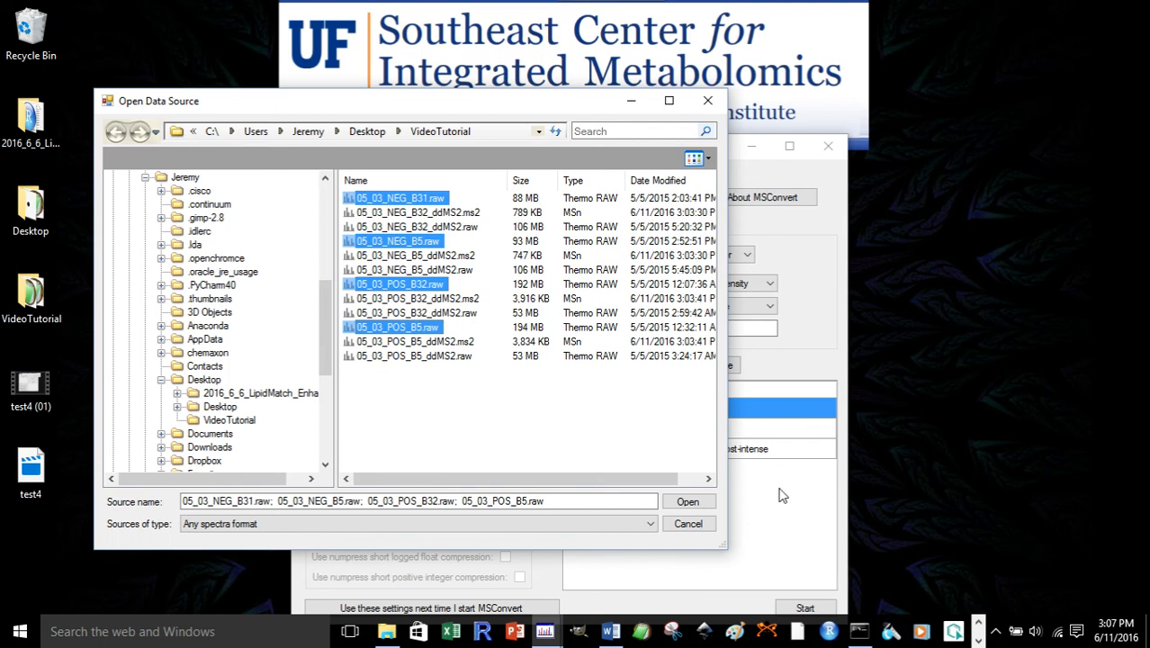
pyautogui.click(691, 508)
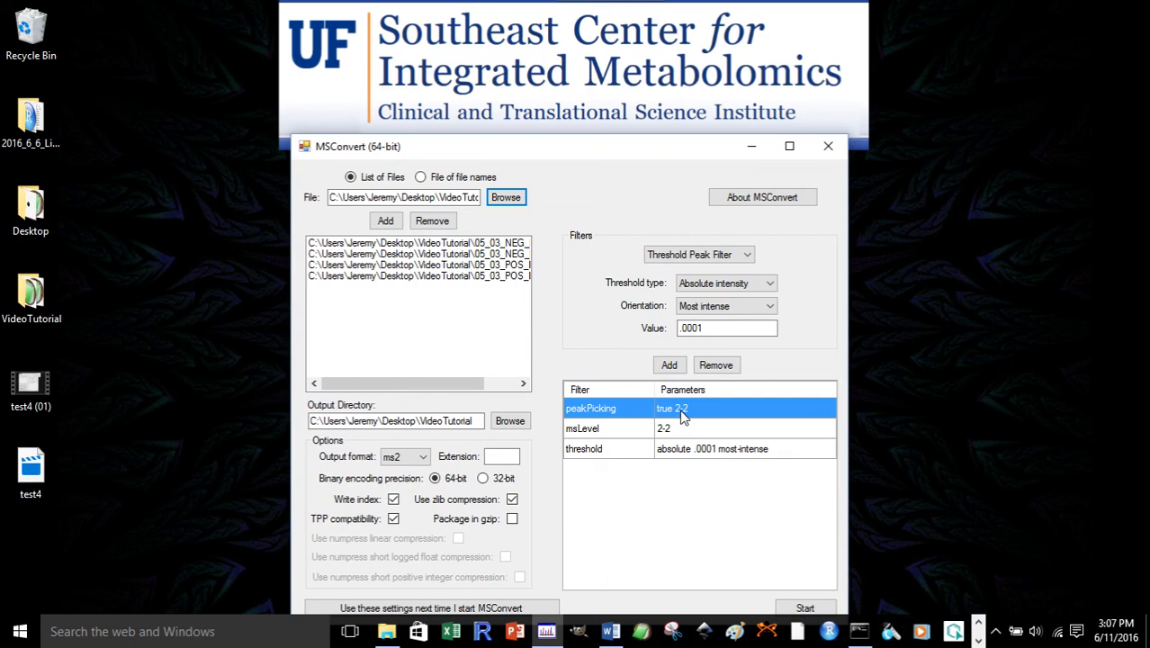
# - Set the output format to mzXML, choose the Peak Picking filter type, and remove the existing peakPicking filter
pyautogui.click(404, 459)
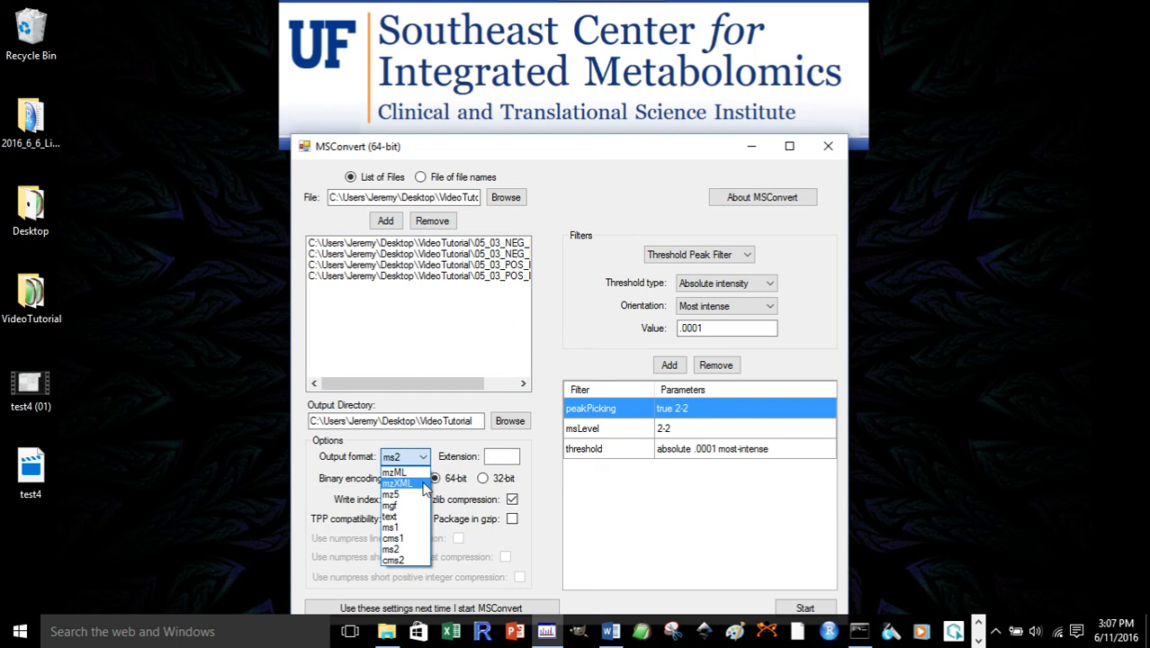
pyautogui.click(423, 485)
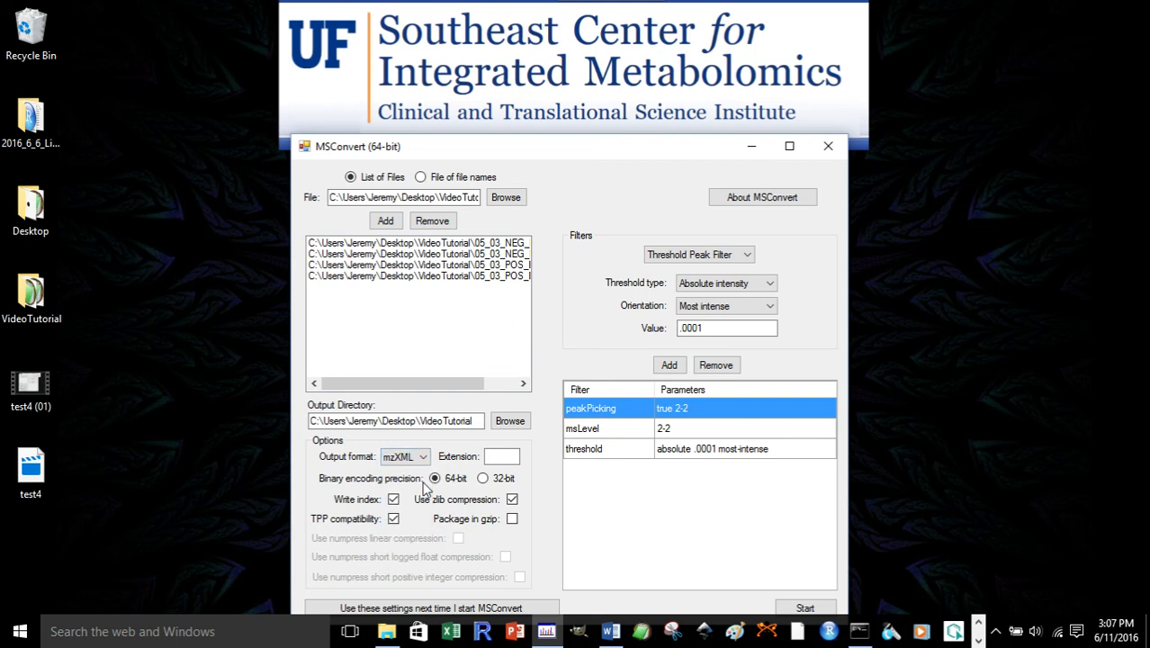
pyautogui.click(723, 259)
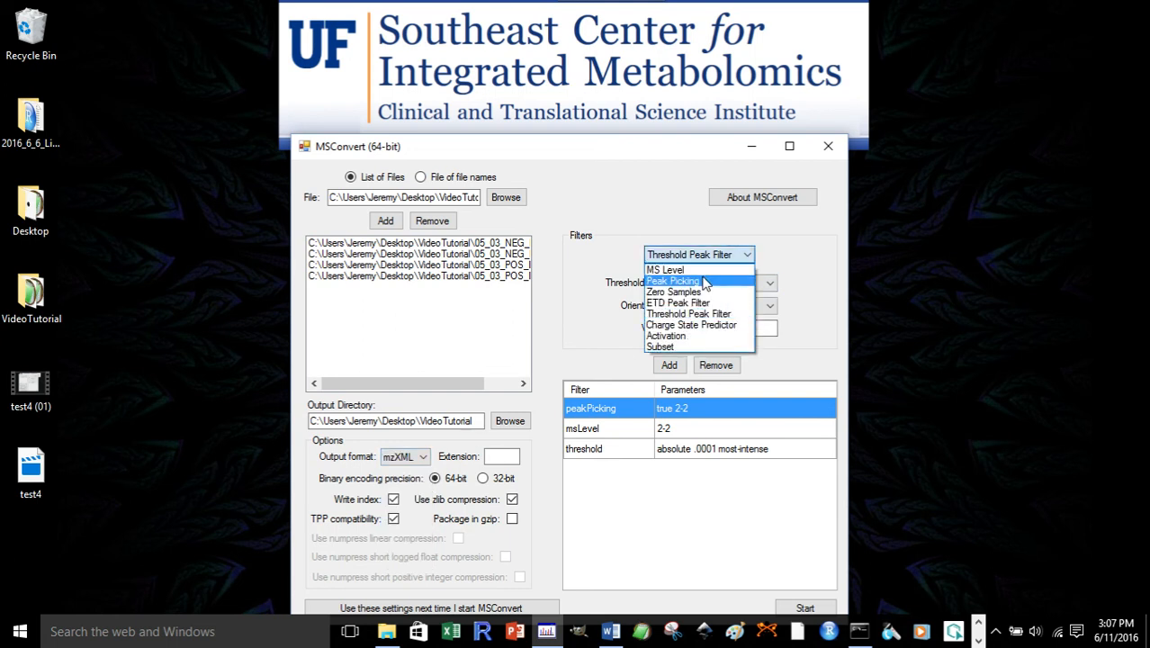
pyautogui.click(711, 280)
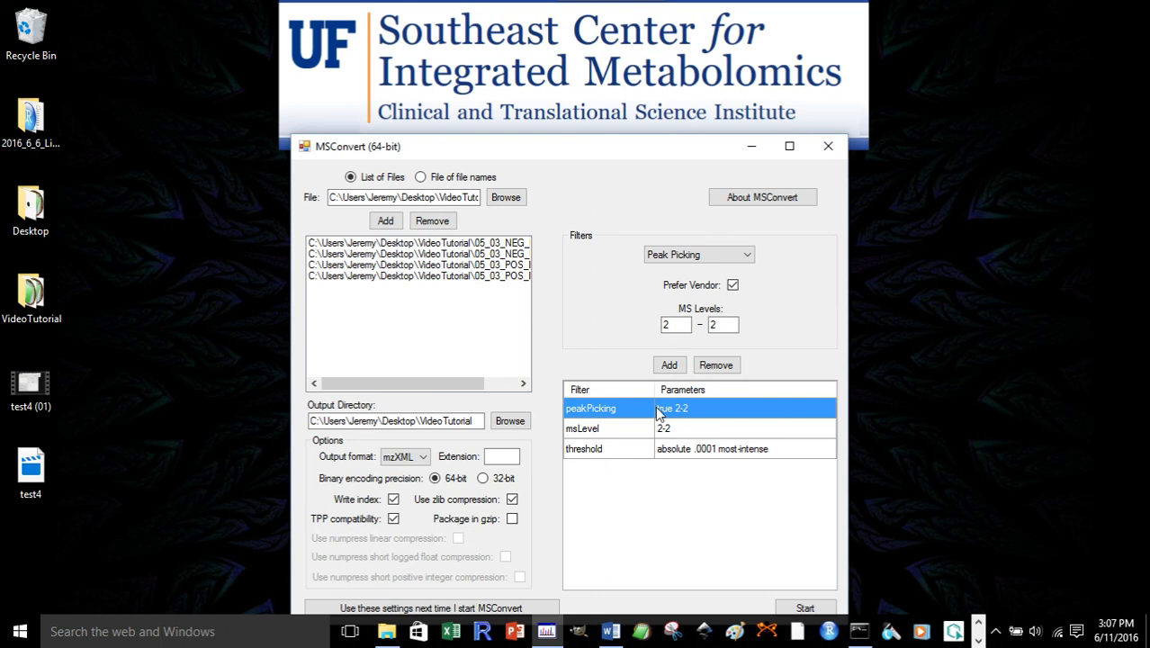
pyautogui.click(711, 373)
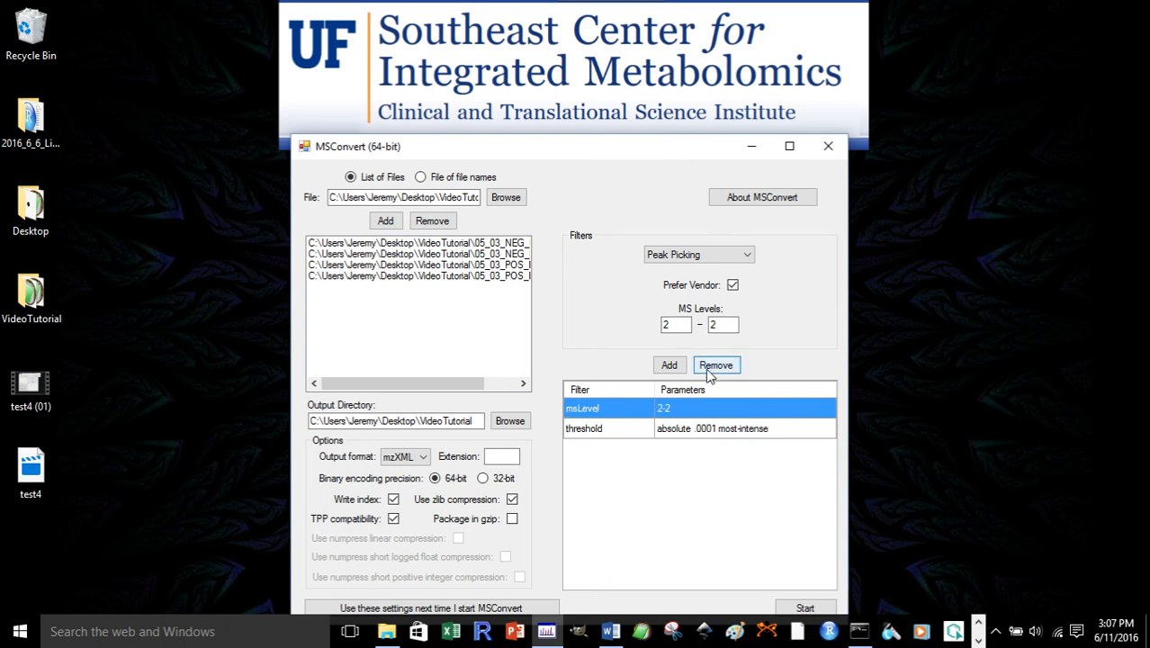
# - Remove the remaining msLevel and threshold filters and add a Peak Picking filter for MS levels 1 to 1
pyautogui.click(711, 373)
pyautogui.click(711, 372)
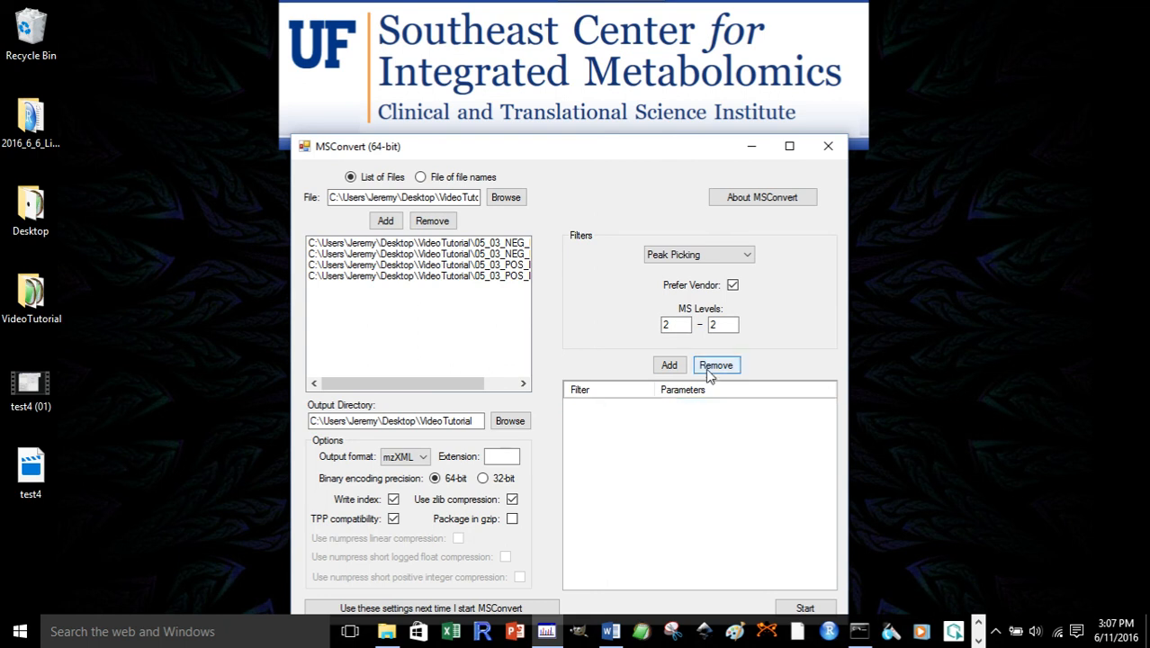
pyautogui.doubleClick(674, 324)
pyautogui.write('1')
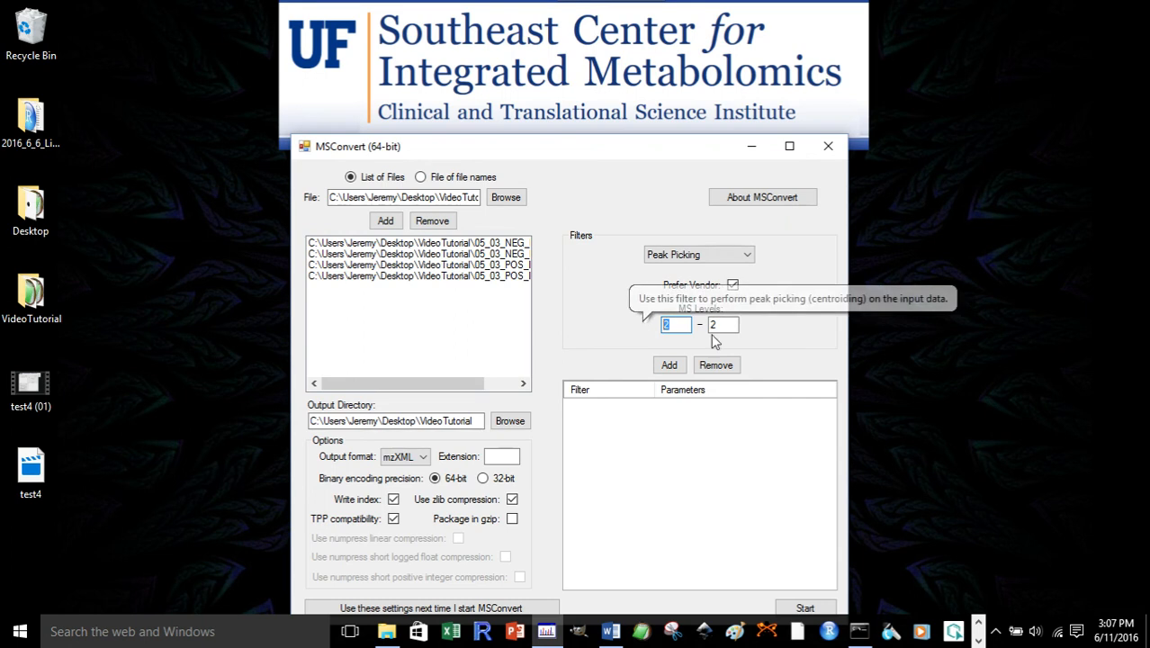
pyautogui.press('Tab')
pyautogui.write('1')
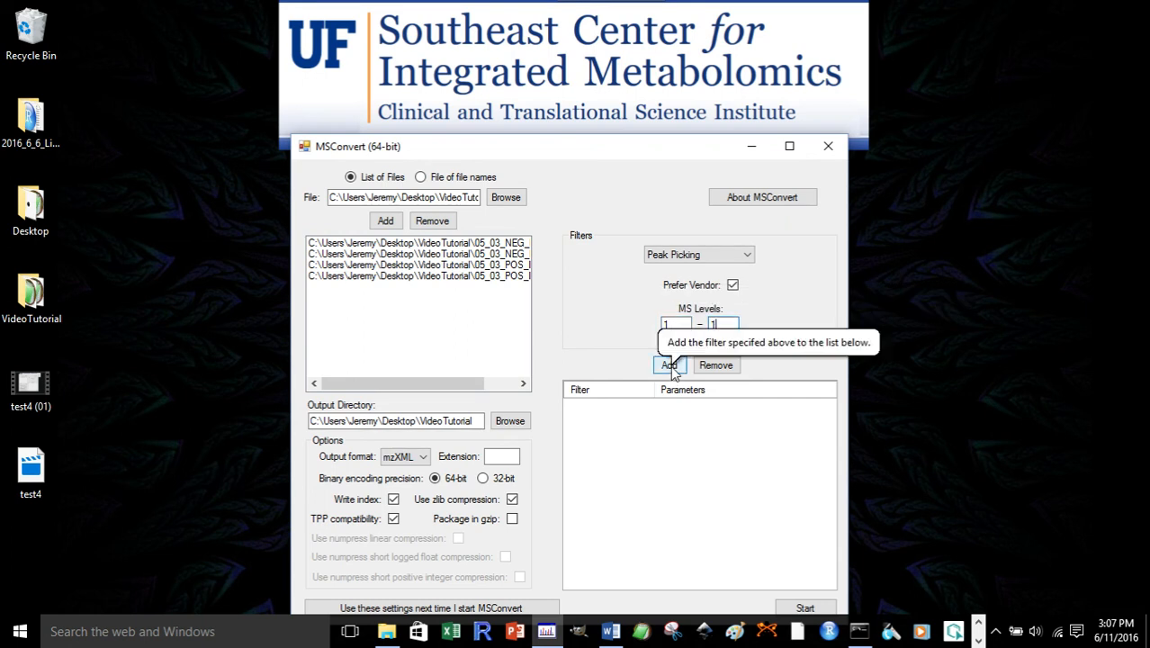
pyautogui.click(671, 369)
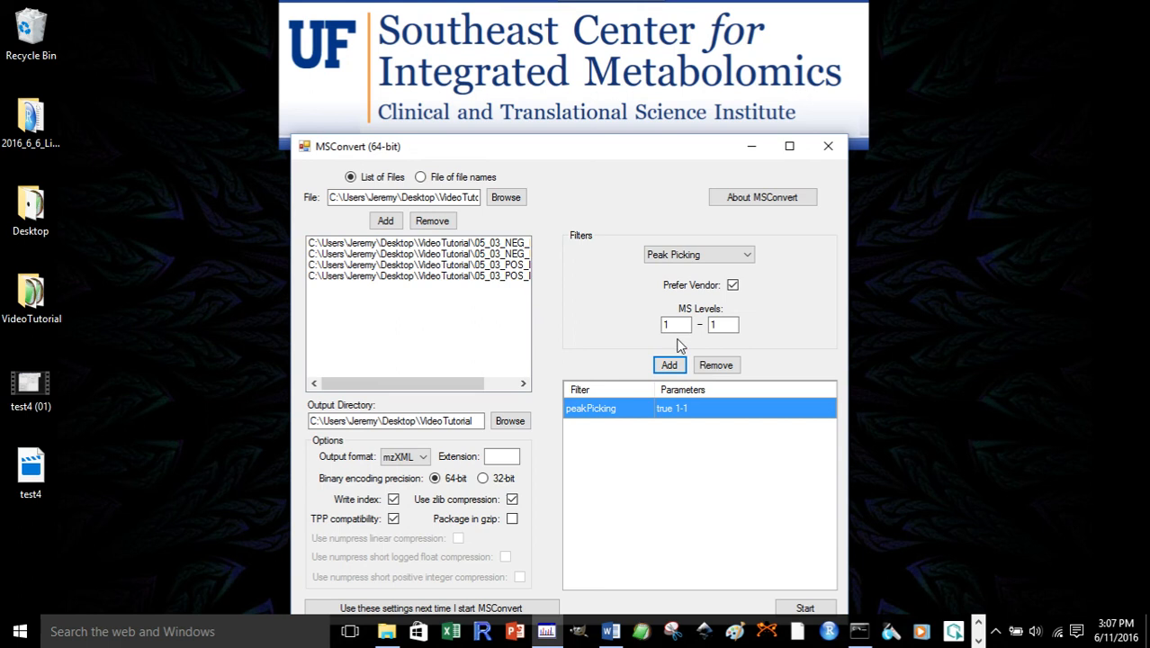
# - Add an MS Level filter with levels 1 to 1
pyautogui.click(688, 256)
pyautogui.click(666, 270)
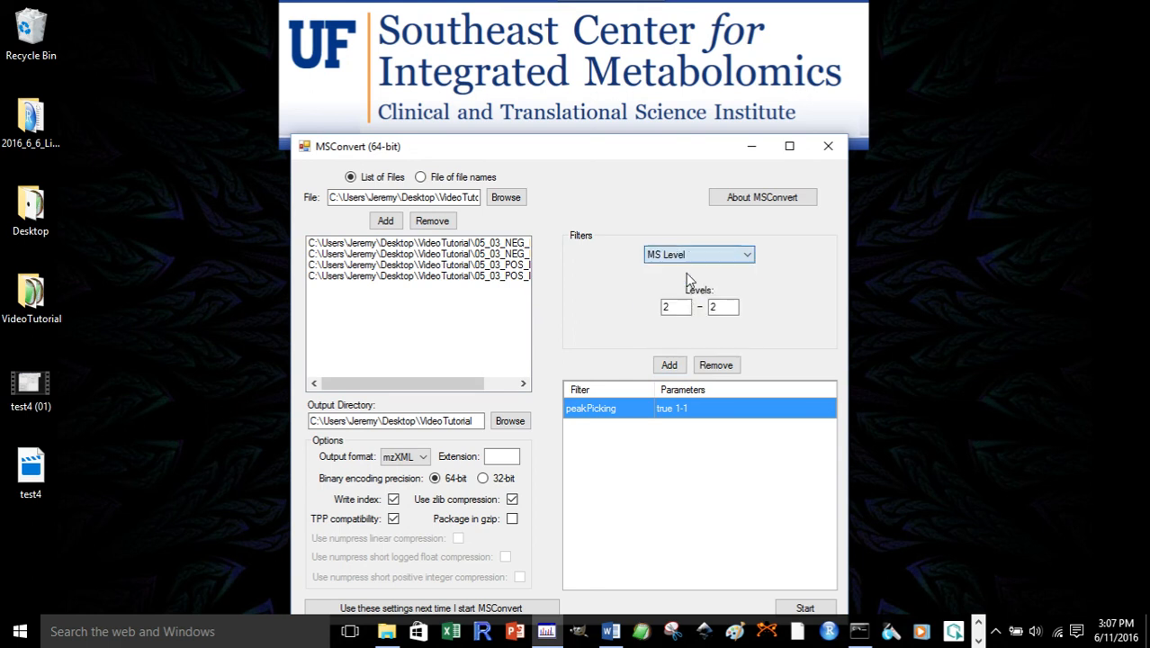
pyautogui.click(681, 308)
pyautogui.doubleClick(668, 310)
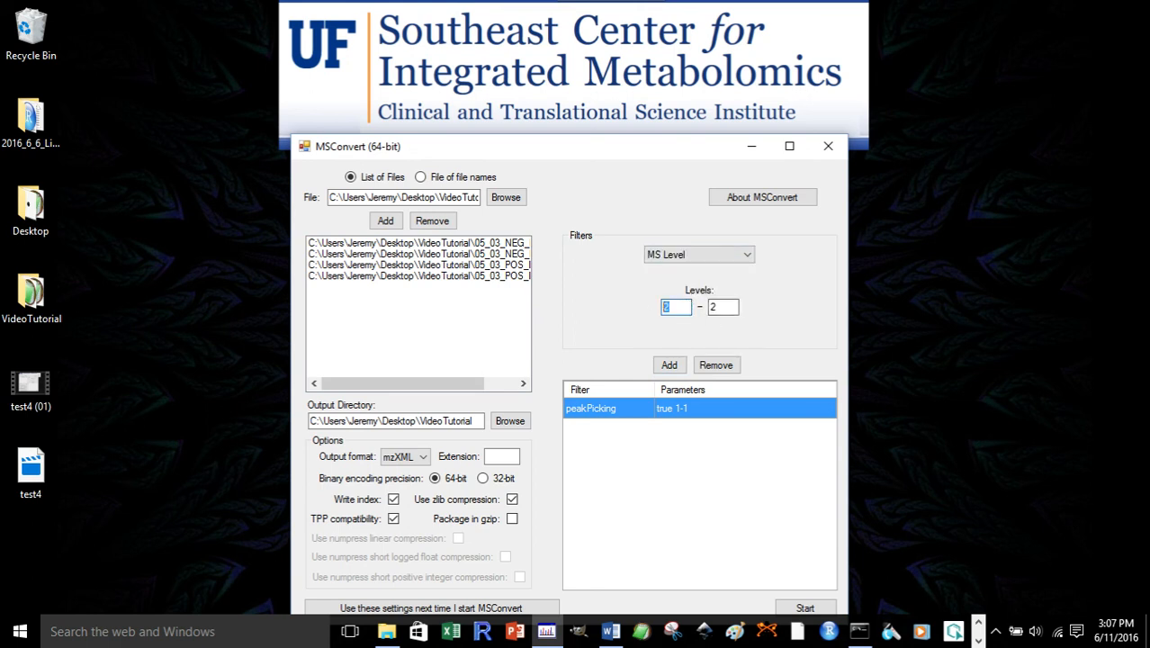
pyautogui.write('1')
pyautogui.press('Tab')
pyautogui.write('1')
pyautogui.click(670, 365)
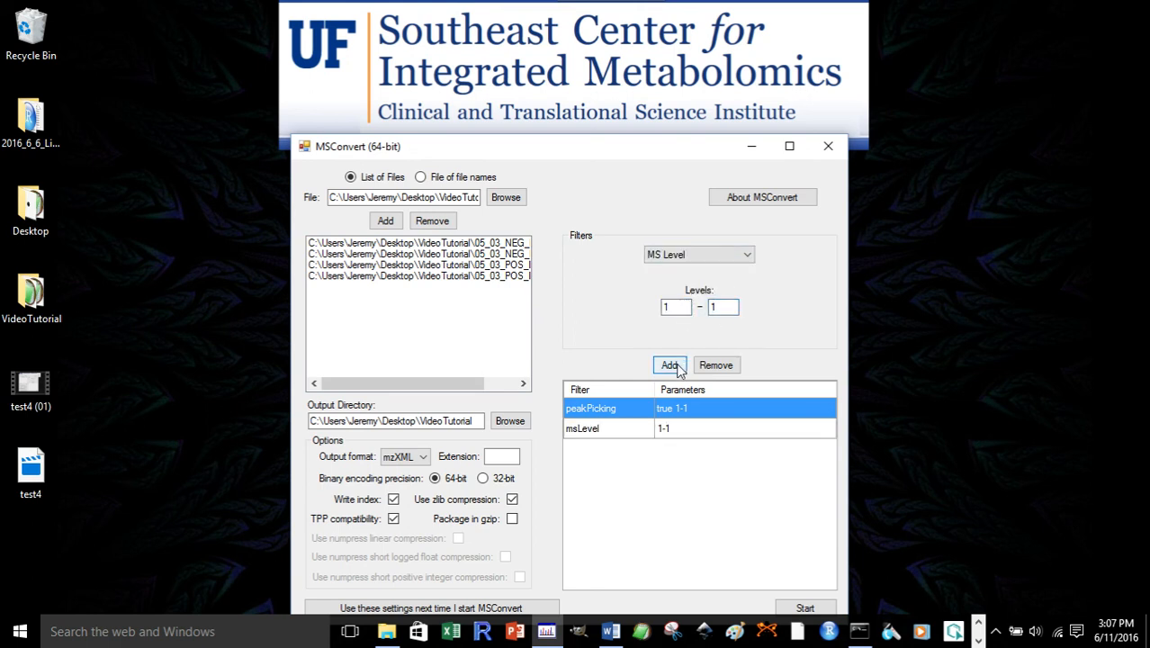
# - Add a Threshold Peak Filter using absolute intensity, most intense orientation and a value of .0001
pyautogui.click(686, 256)
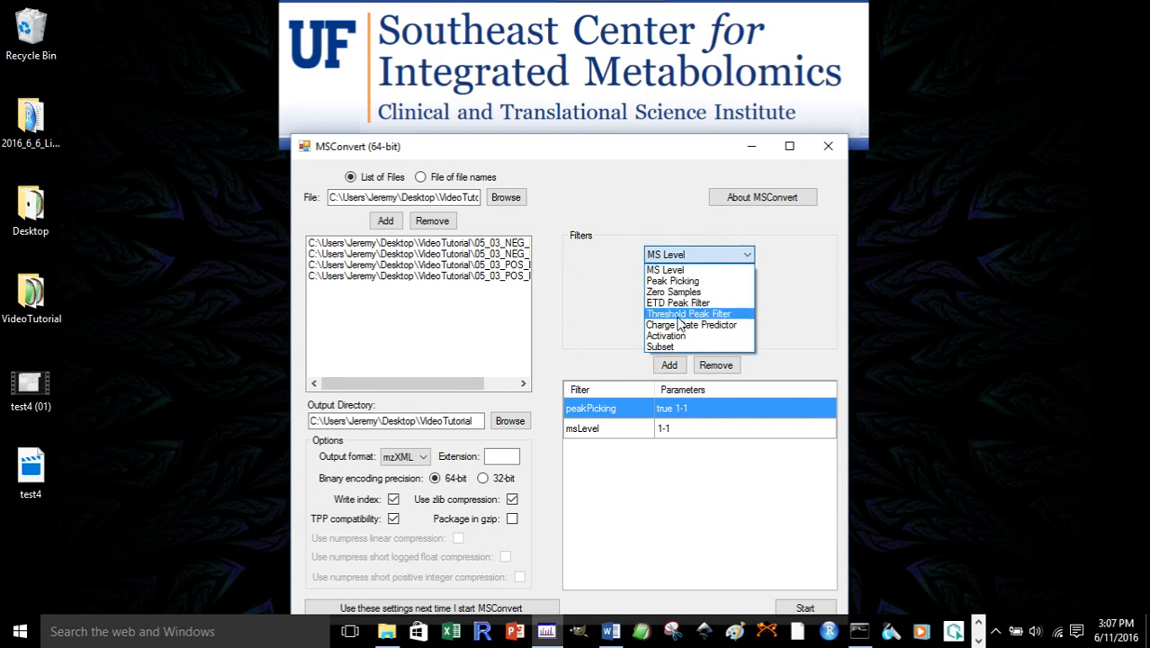
pyautogui.click(680, 314)
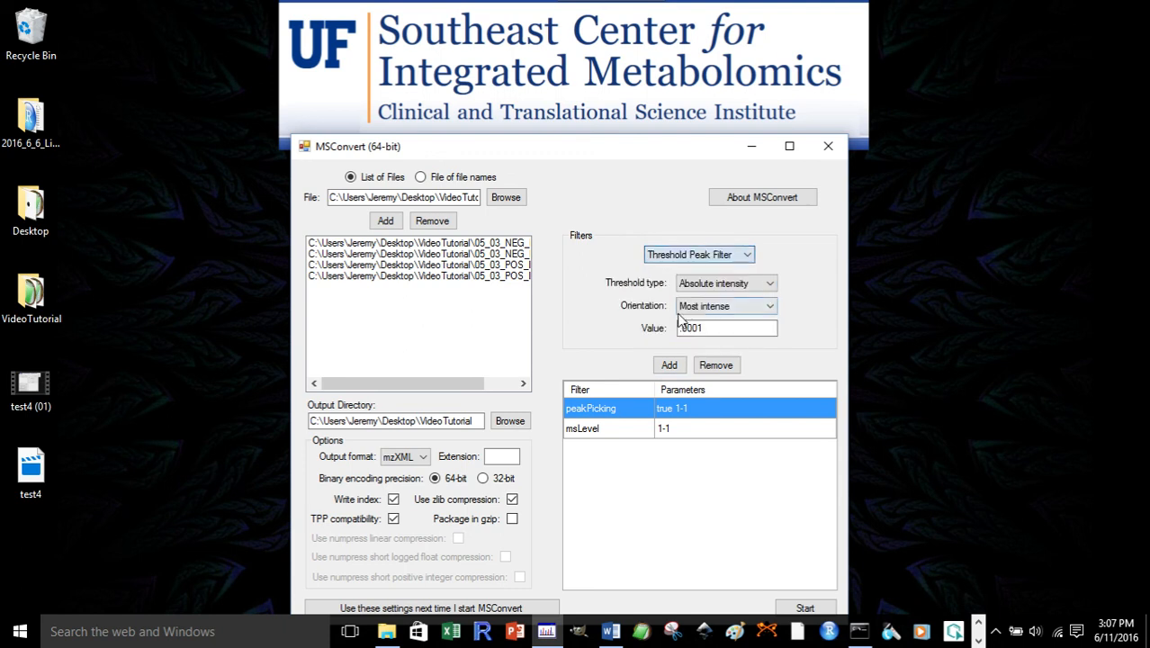
pyautogui.click(670, 366)
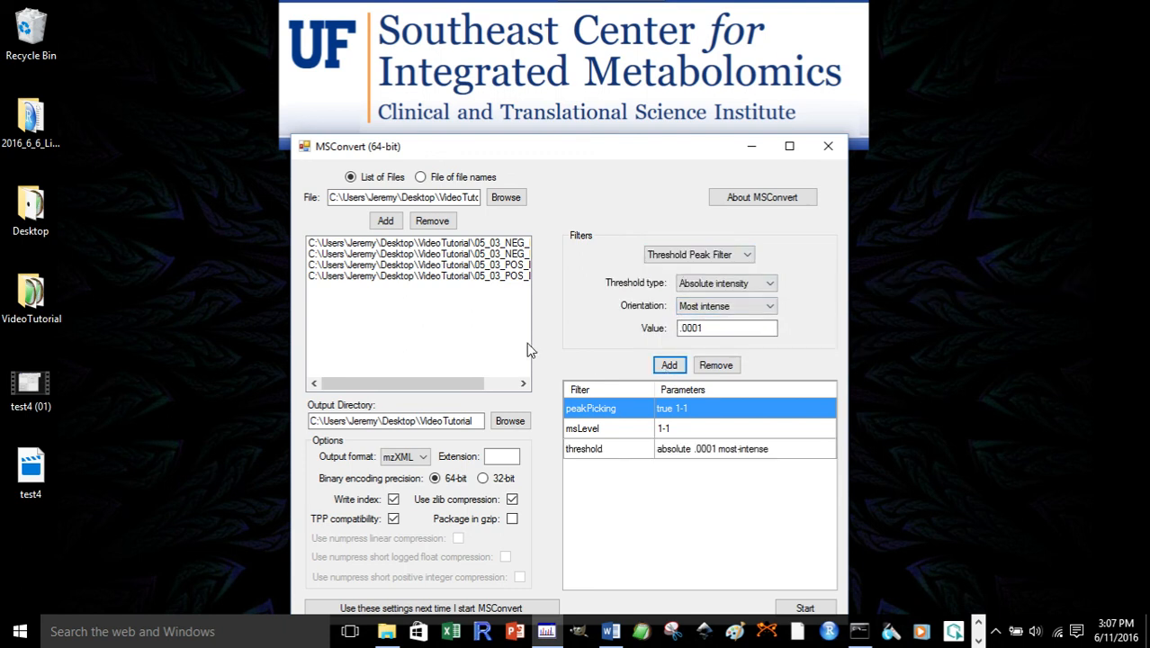
# - Convert the four raw files to mzXML and close the conversion progress and MSConvert windows when finished
pyautogui.click(804, 609)
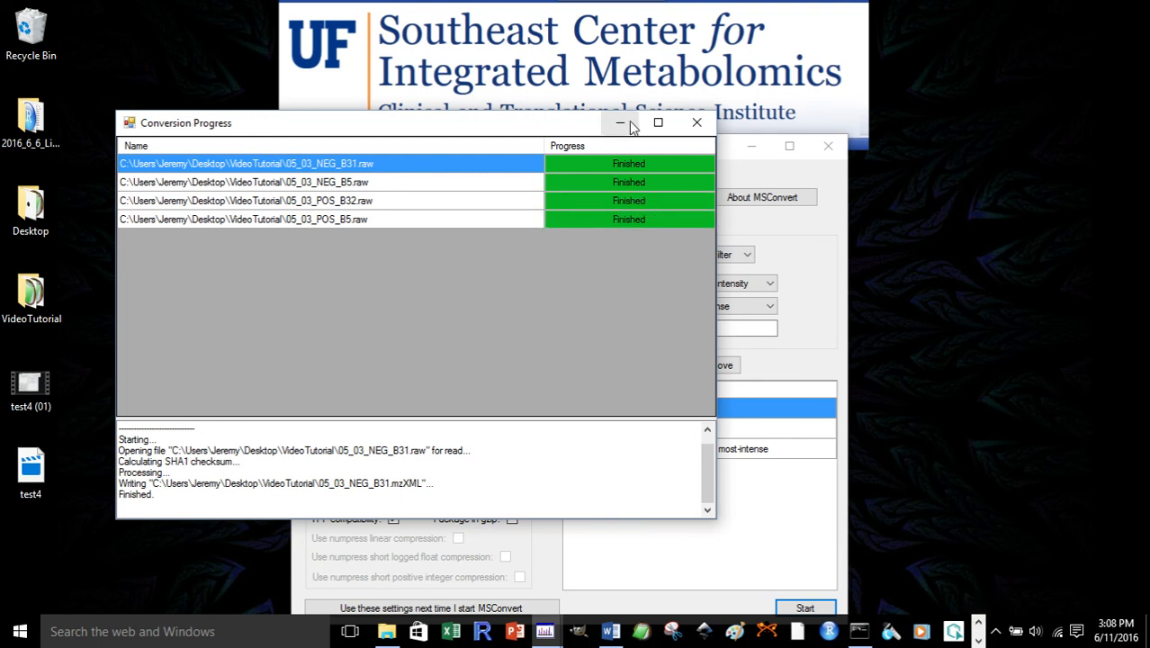
pyautogui.click(697, 122)
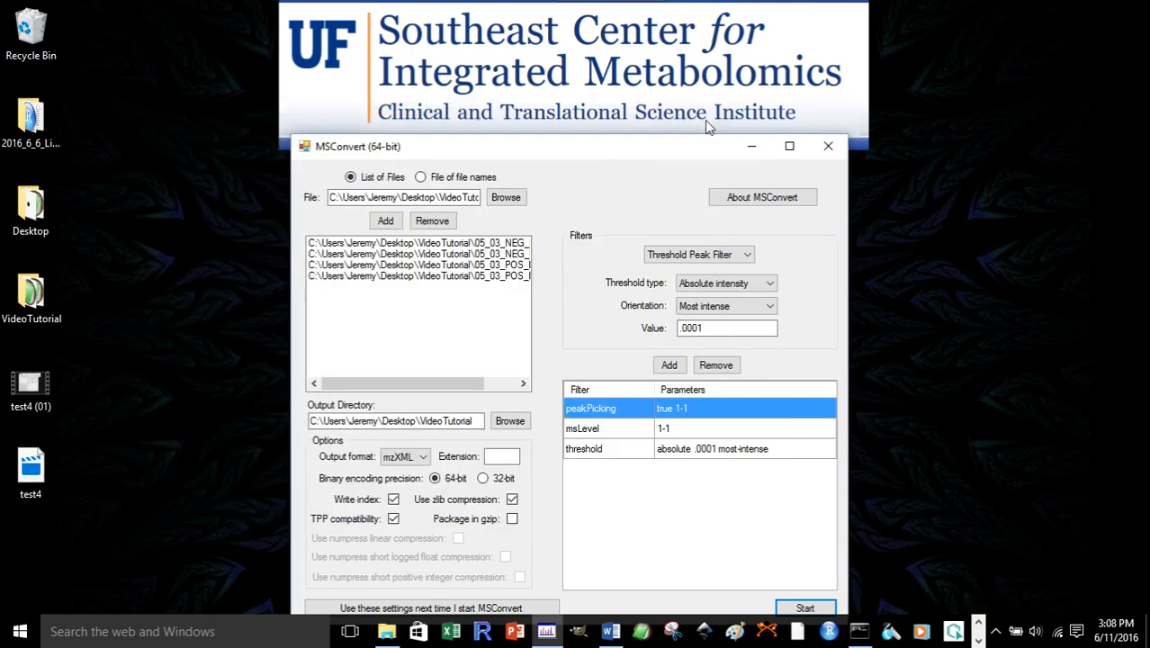
pyautogui.click(826, 148)
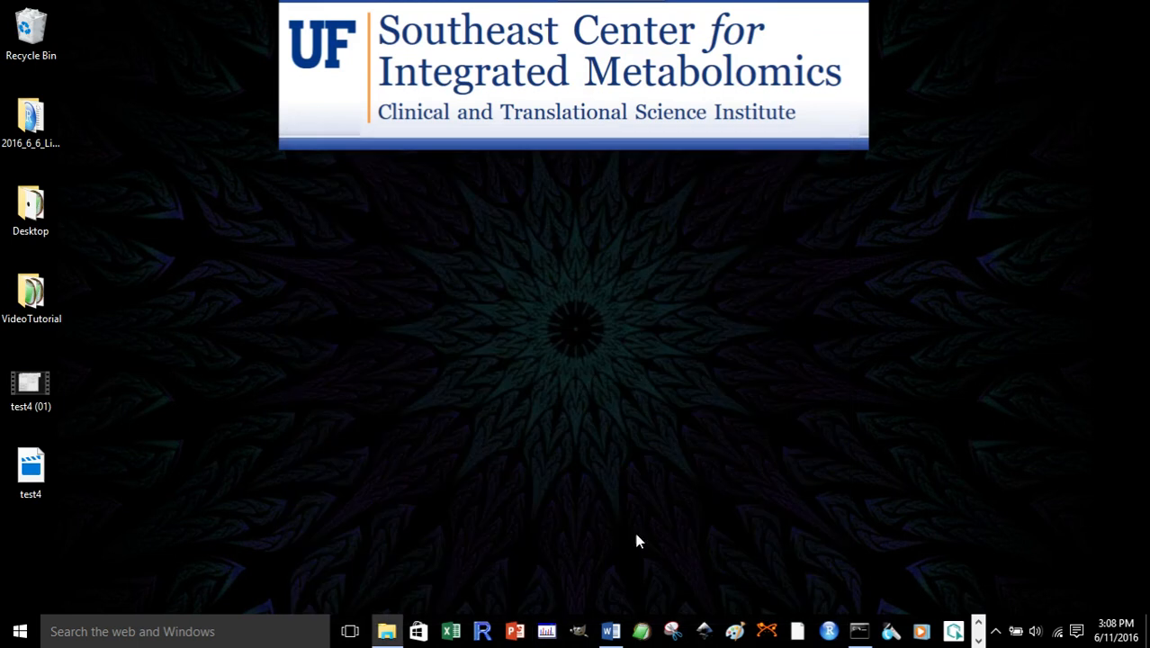
# - Switch to MZmine and import 05_03_NEG_B5.mzXML and 05_03_NEG_B31.mzXML as raw data without removing their common prefix
pyautogui.click(978, 639)
pyautogui.click(949, 634)
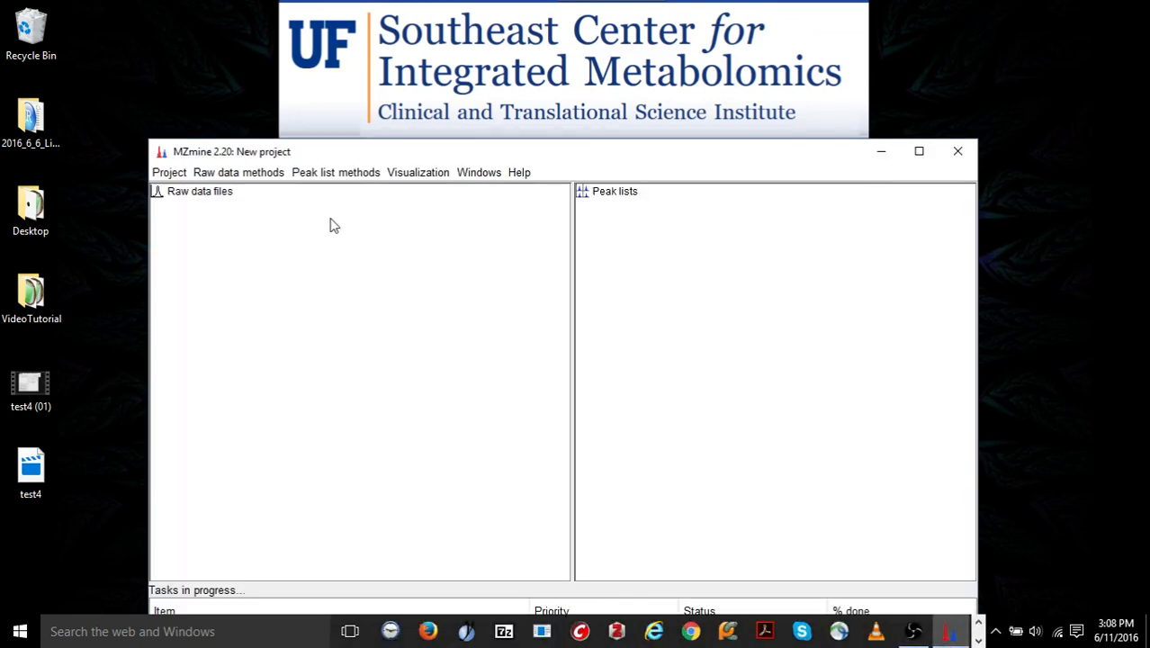
pyautogui.click(240, 173)
pyautogui.click(249, 192)
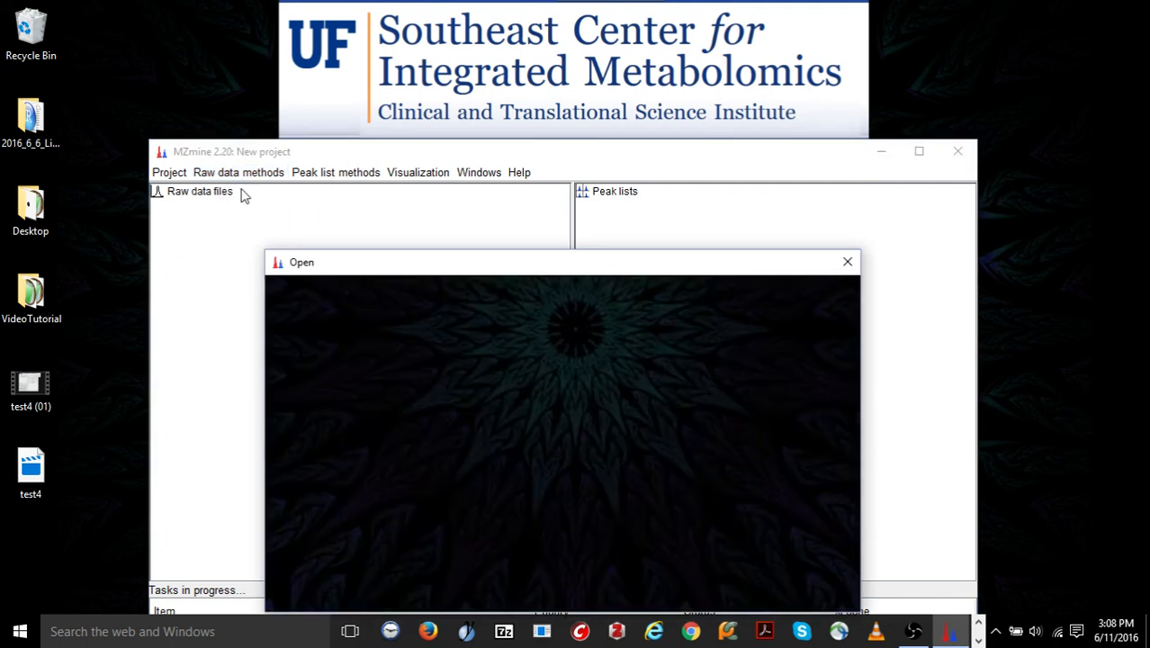
pyautogui.click(410, 317)
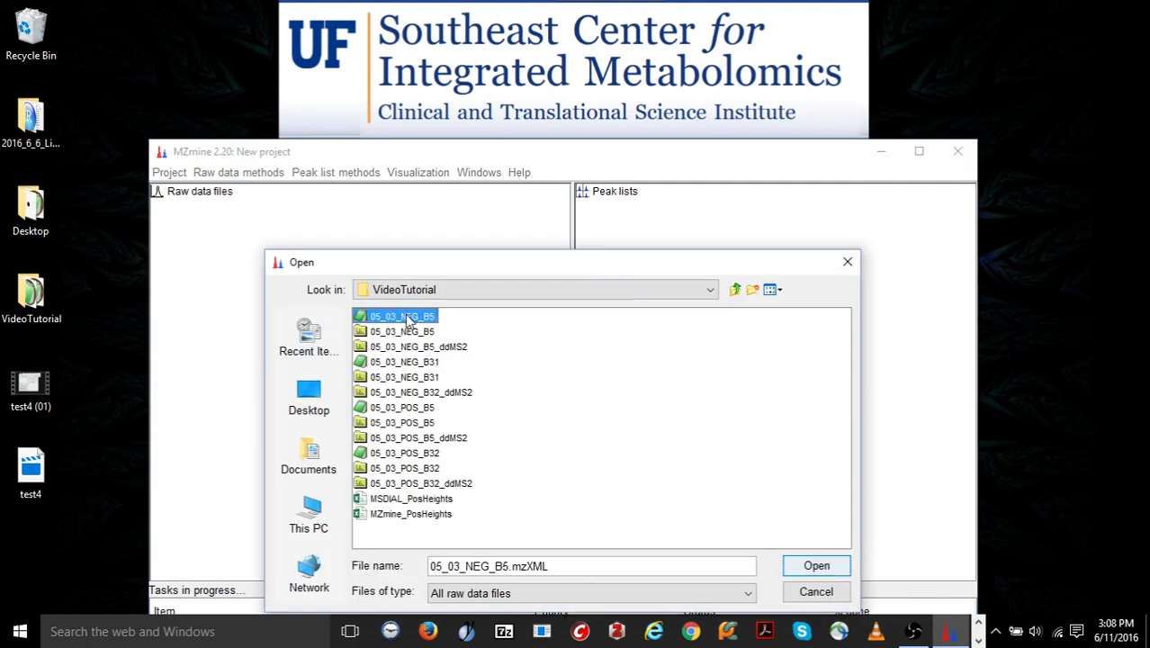
pyautogui.keyDown('ctrl'); pyautogui.click(415, 363); pyautogui.keyUp('ctrl')
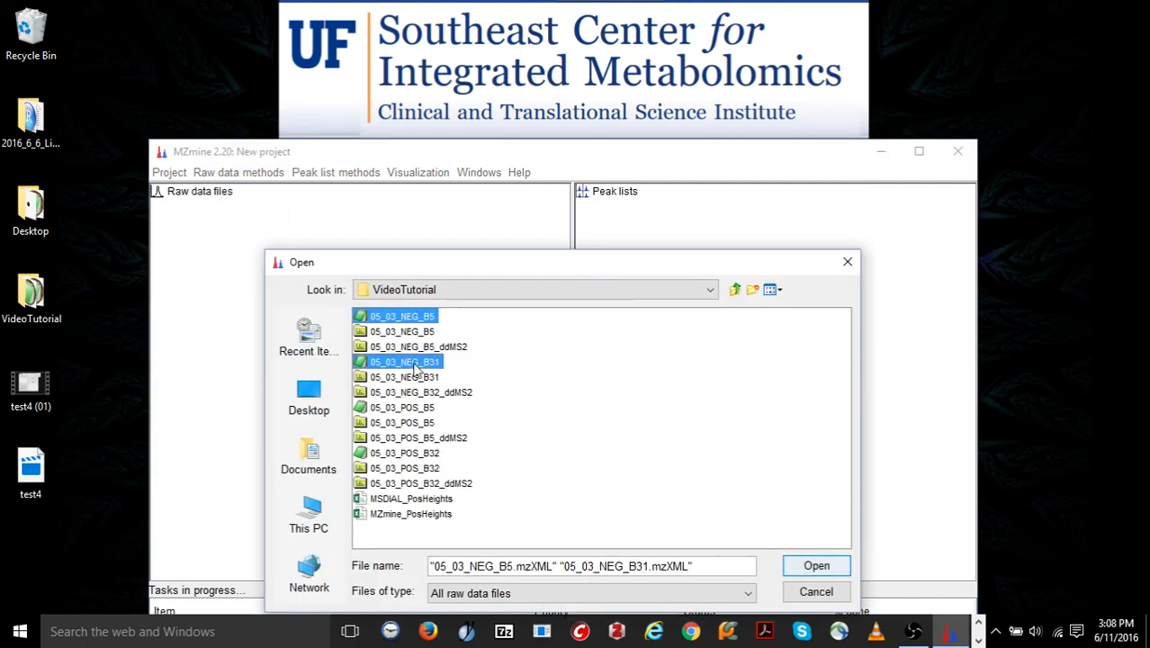
pyautogui.click(818, 567)
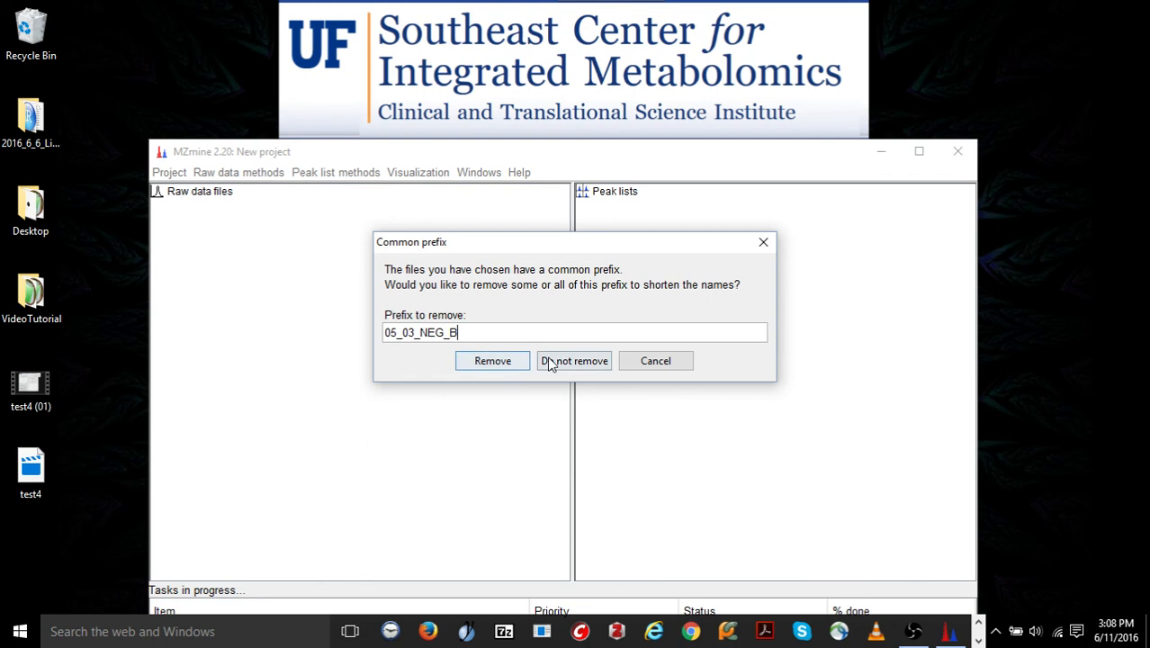
pyautogui.click(551, 360)
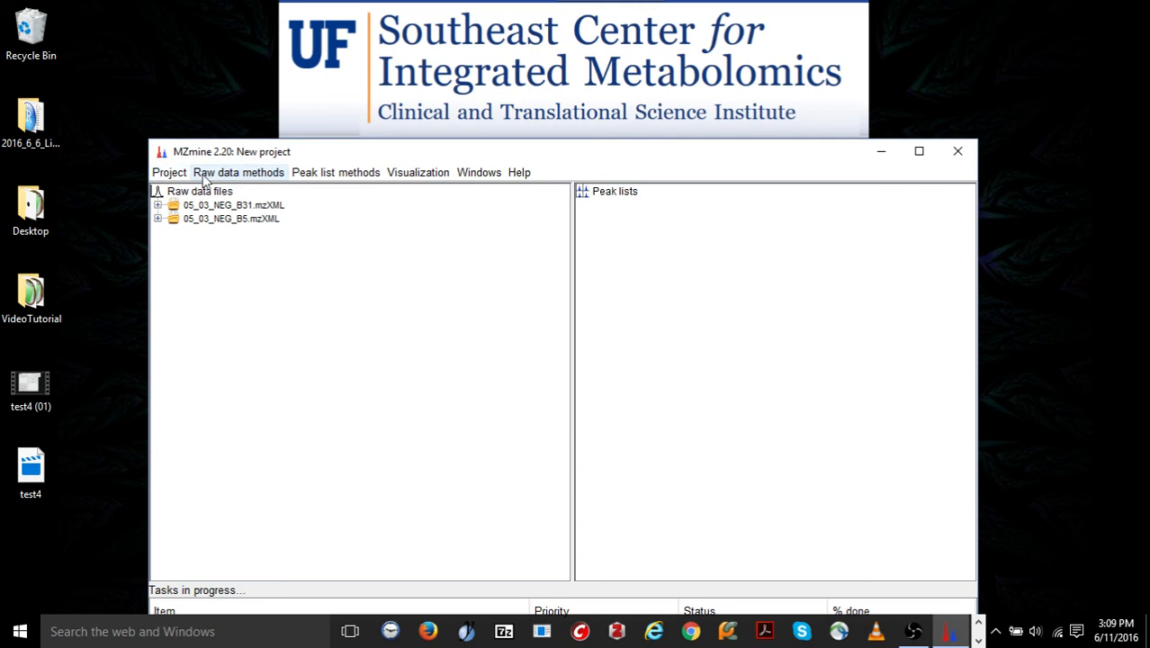
# - Load 2016_3_8_BatchMode_4E5_01_15ppm_V2_20.xml from the 2016_6_6_LipidMatch_Enhanced folder in batch mode, replacing the existing batch queue
pyautogui.click(206, 177)
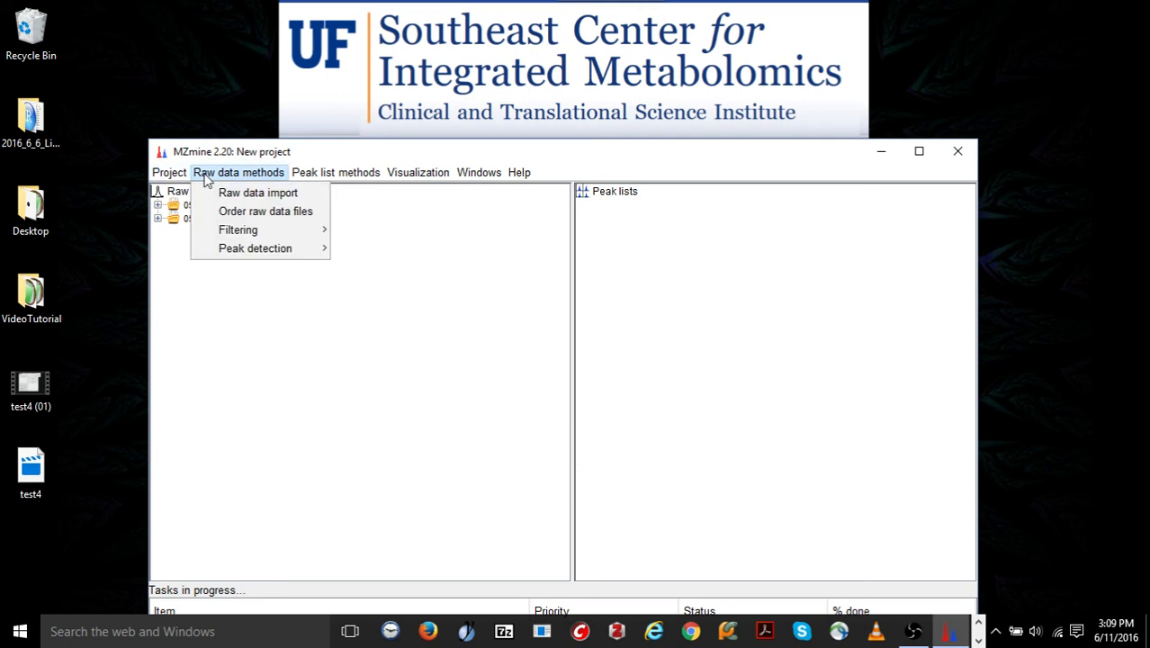
pyautogui.moveTo(176, 177)
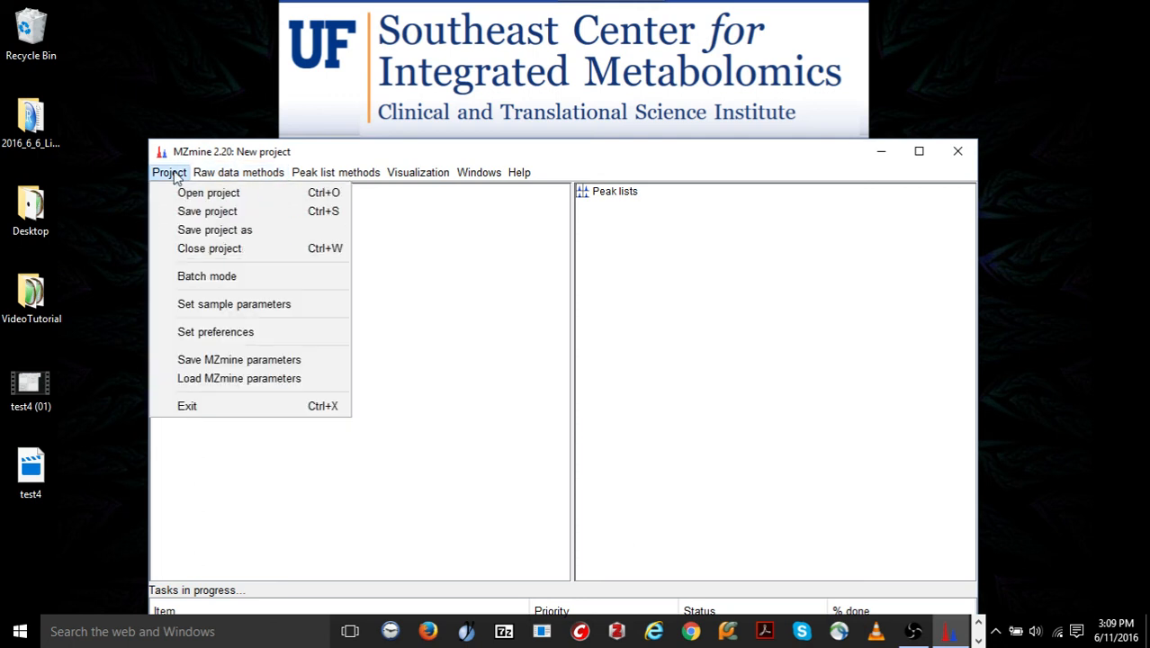
pyautogui.click(186, 278)
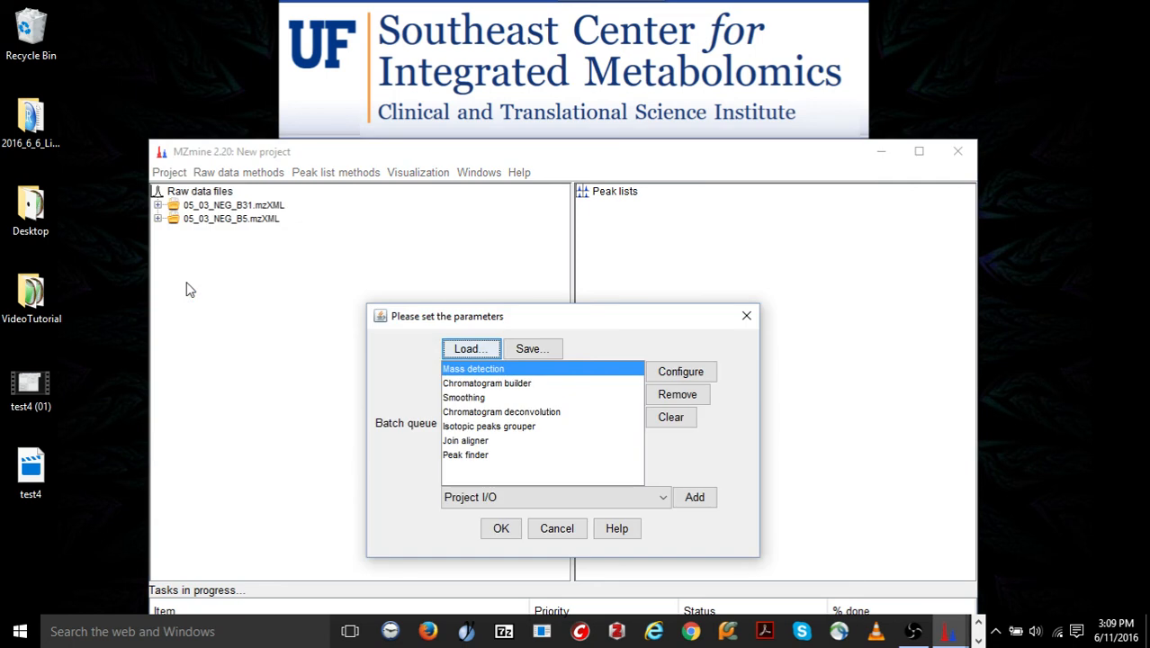
pyautogui.click(466, 348)
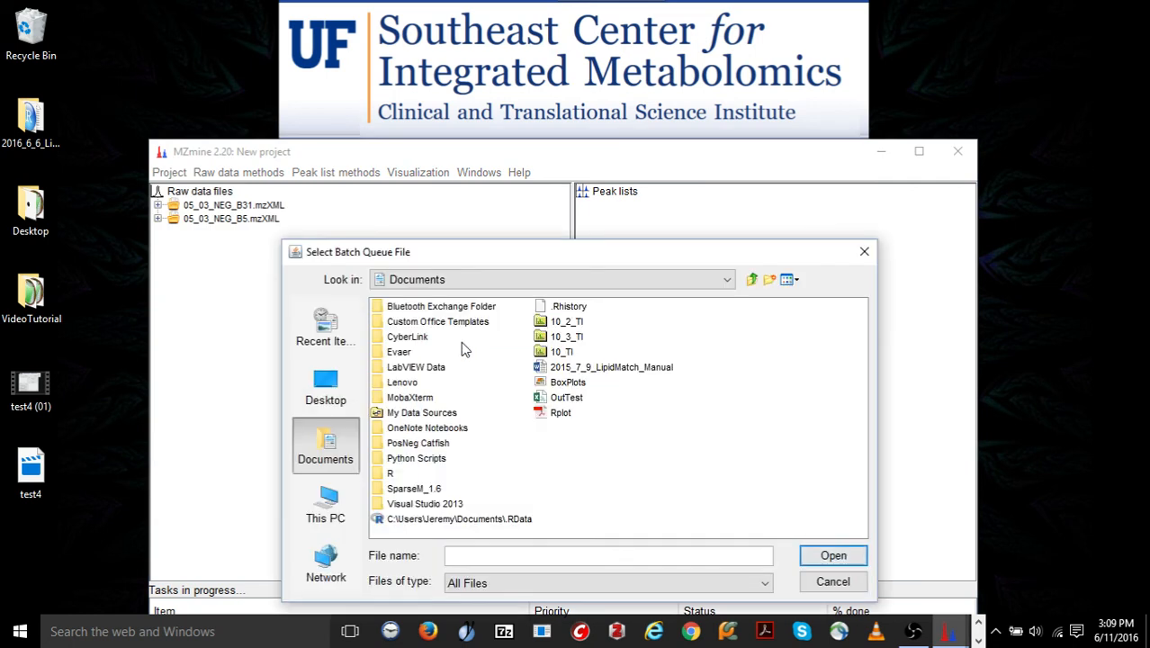
pyautogui.click(325, 385)
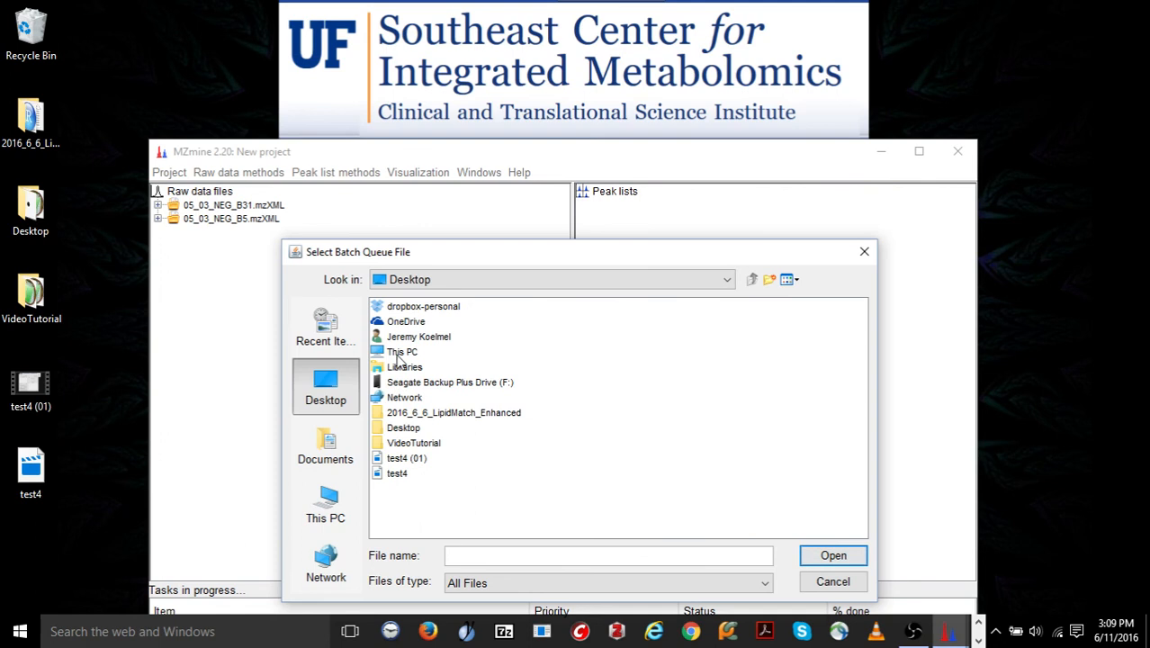
pyautogui.click(401, 429)
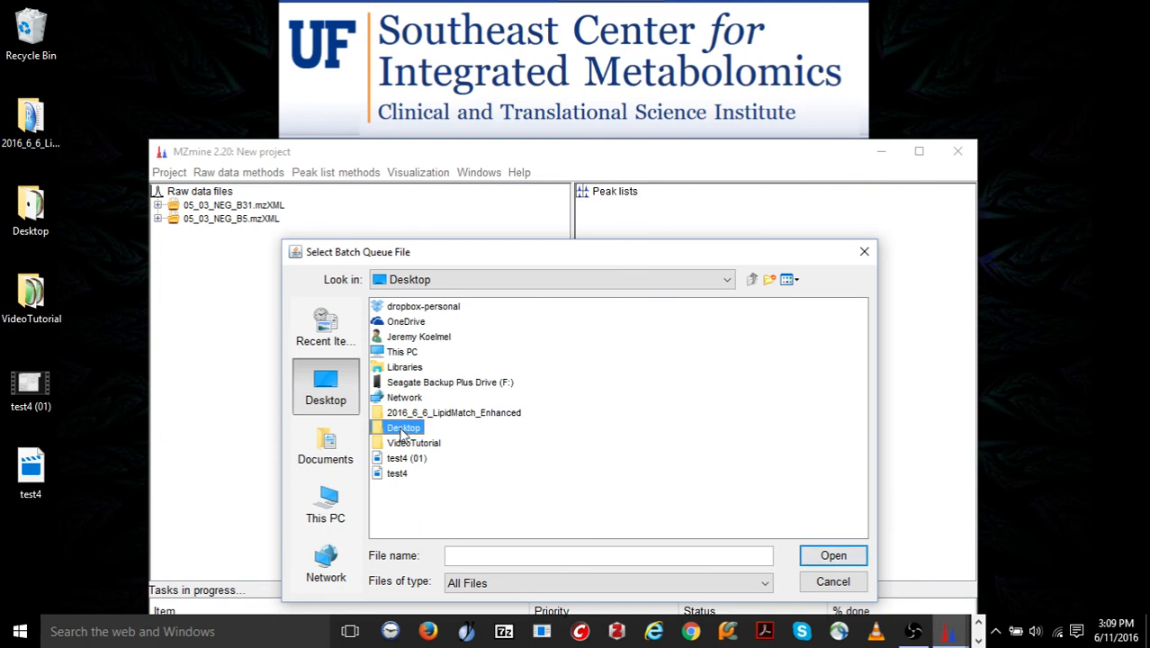
pyautogui.doubleClick(401, 429)
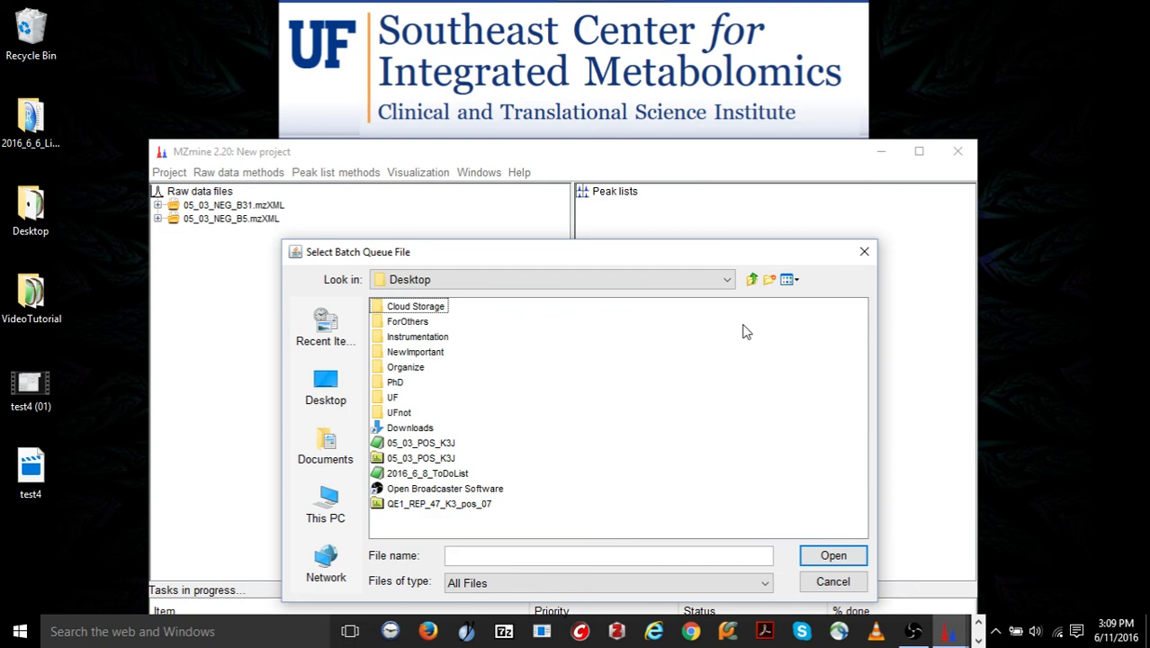
pyautogui.click(752, 280)
pyautogui.doubleClick(410, 413)
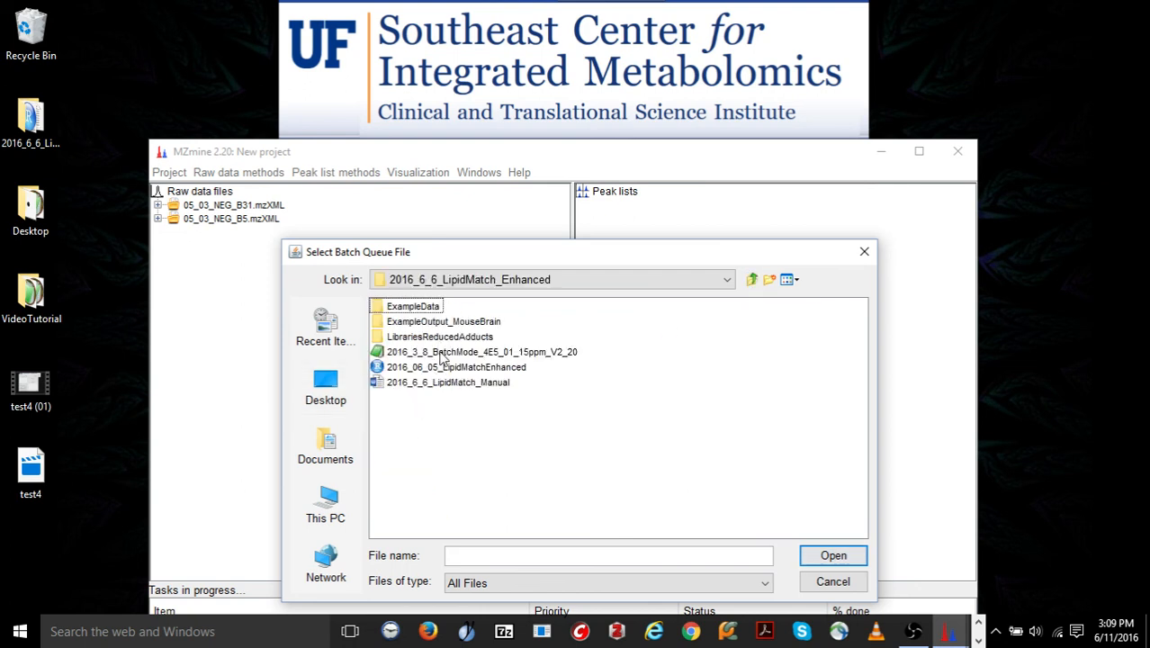
pyautogui.click(441, 354)
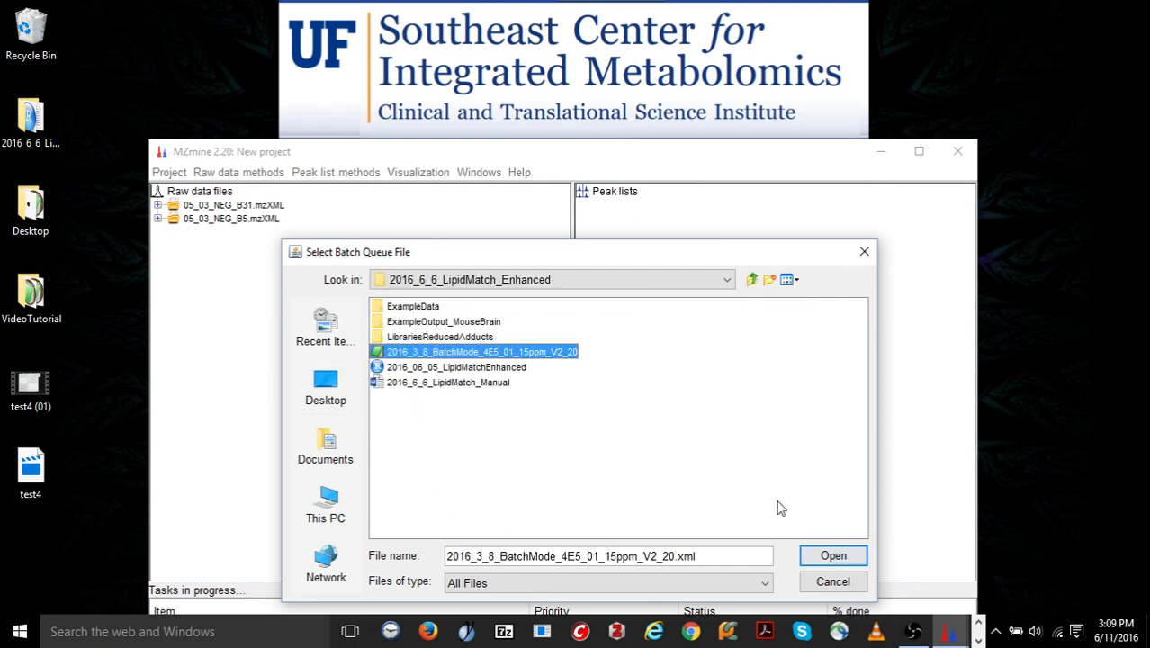
pyautogui.click(833, 556)
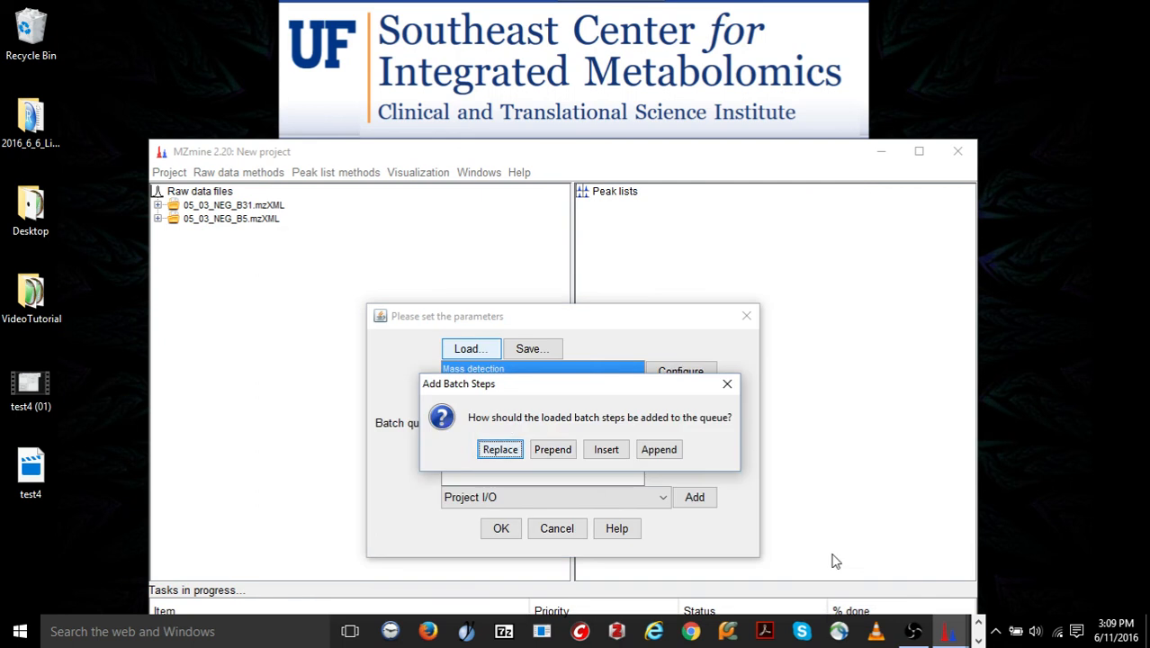
pyautogui.click(501, 450)
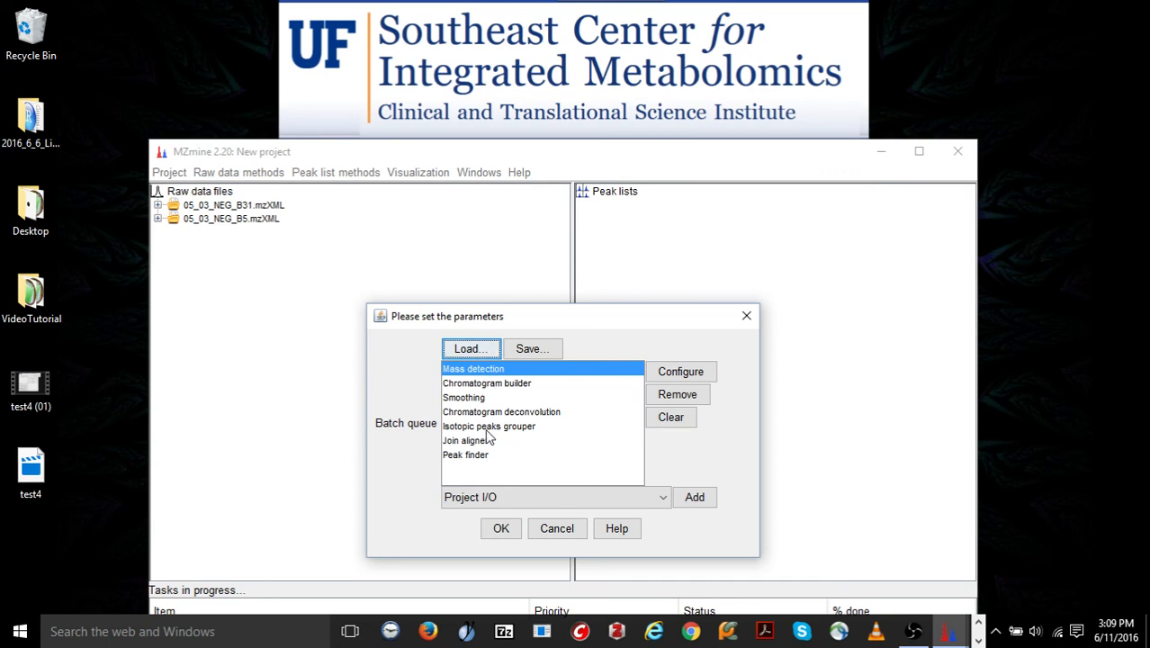
# - Try to run the loaded batch queue and dismiss the error dialog
pyautogui.click(498, 529)
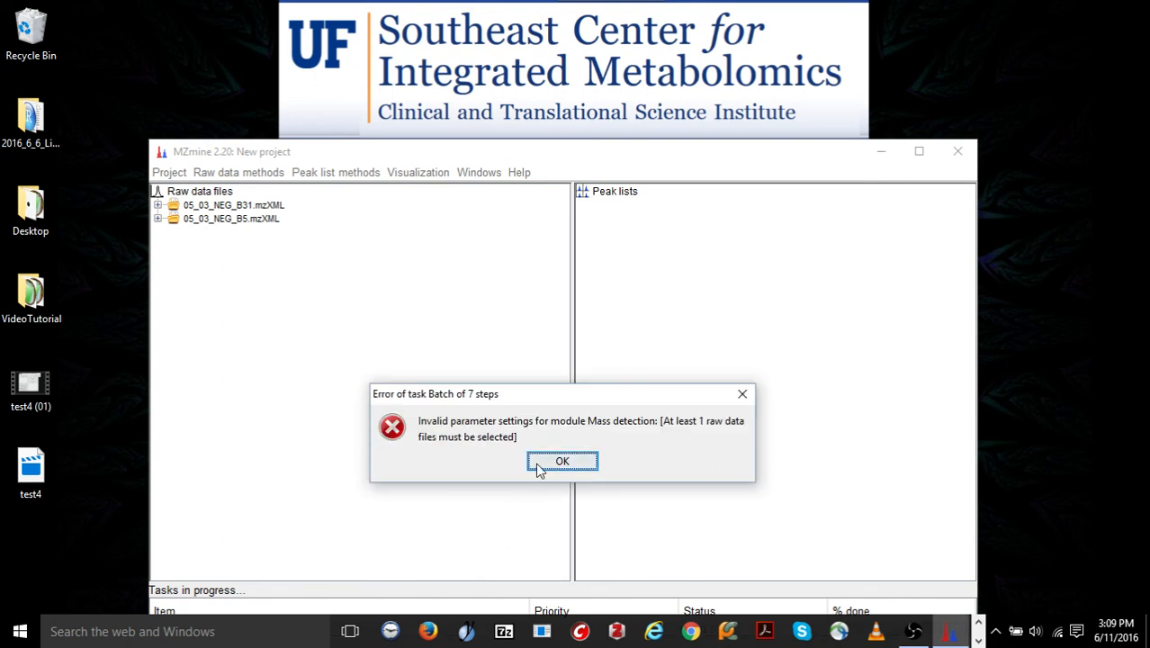
pyautogui.click(559, 459)
# - Select both negative-mode raw data files, 05_03_NEG_B31.mzXML and 05_03_NEG_B5.mzXML, and run the loaded batch queue on them
pyautogui.click(221, 207)
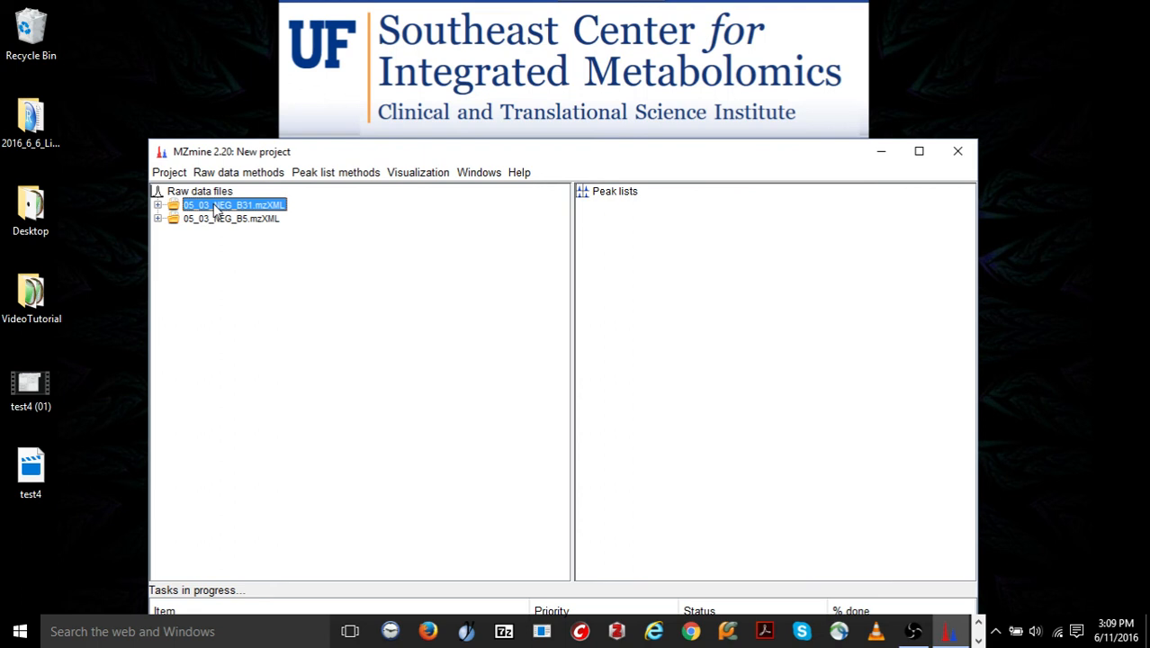
pyautogui.keyDown('shift'); pyautogui.click(223, 220); pyautogui.keyUp('shift')
pyautogui.click(171, 173)
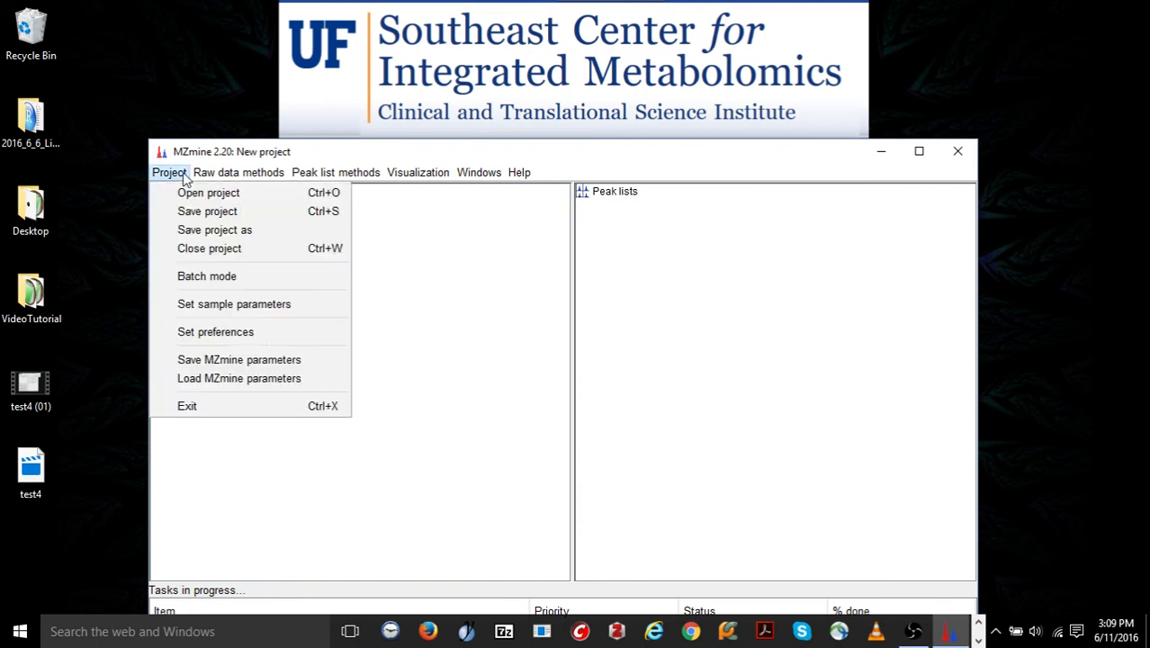
pyautogui.moveTo(212, 177)
pyautogui.moveTo(171, 173)
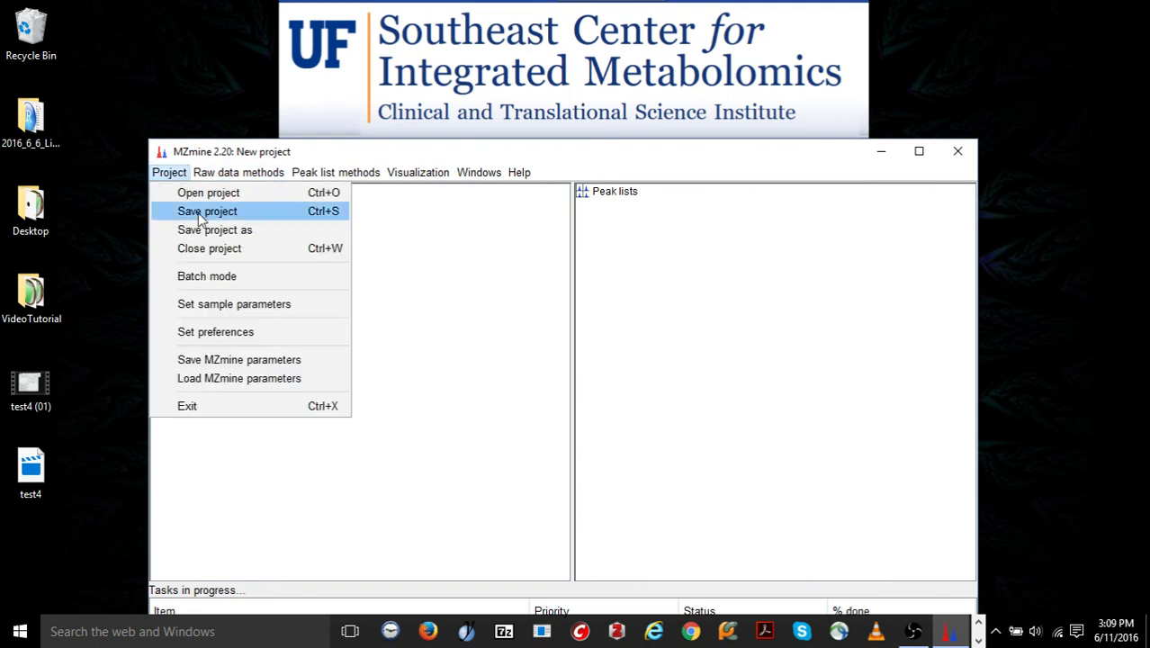
pyautogui.click(222, 277)
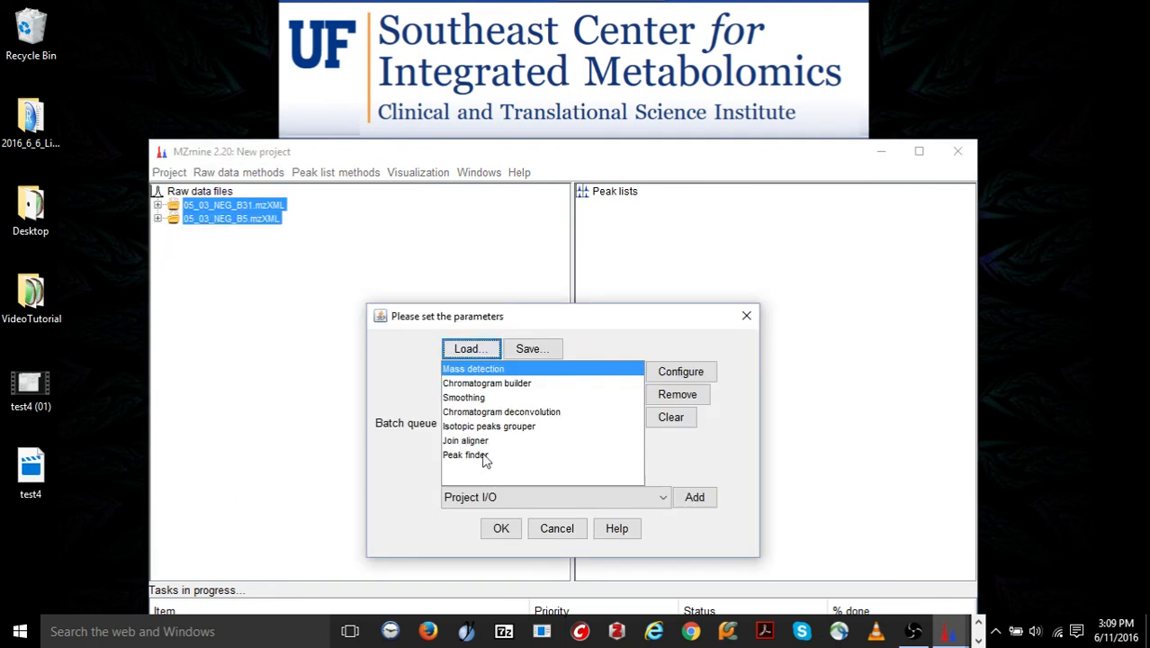
pyautogui.click(503, 529)
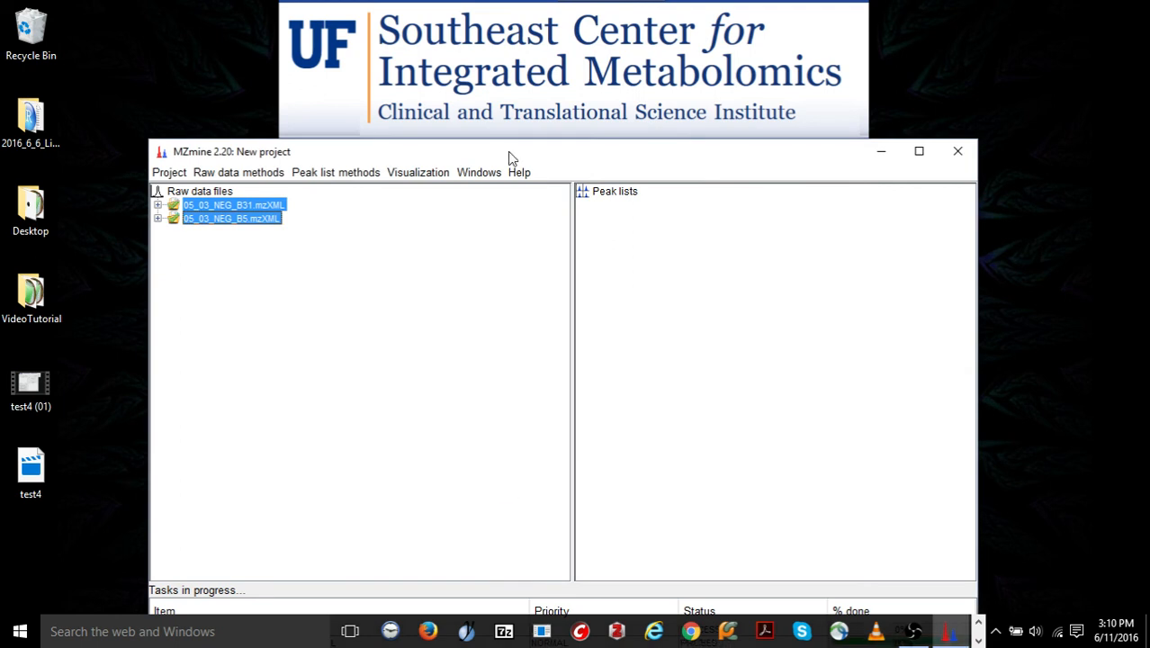
pyautogui.moveTo(508, 157); pyautogui.dragTo(497, 66)
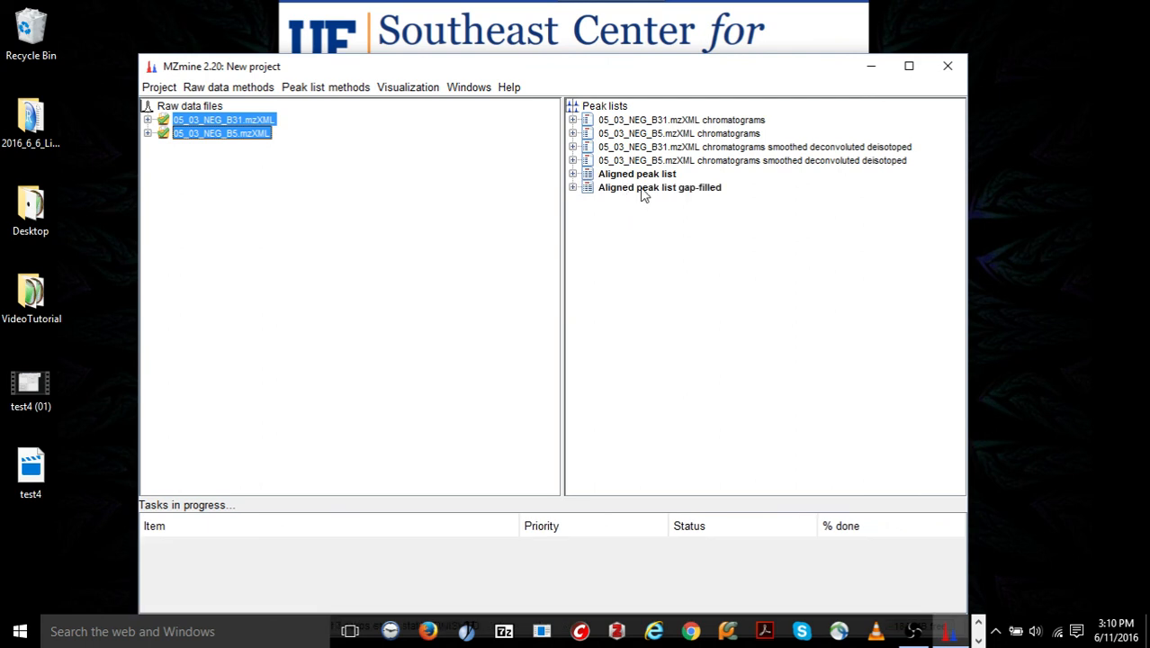
# - Open the gap-filled aligned peak list and examine the status, height and area columns for both raw data files
pyautogui.doubleClick(642, 190)
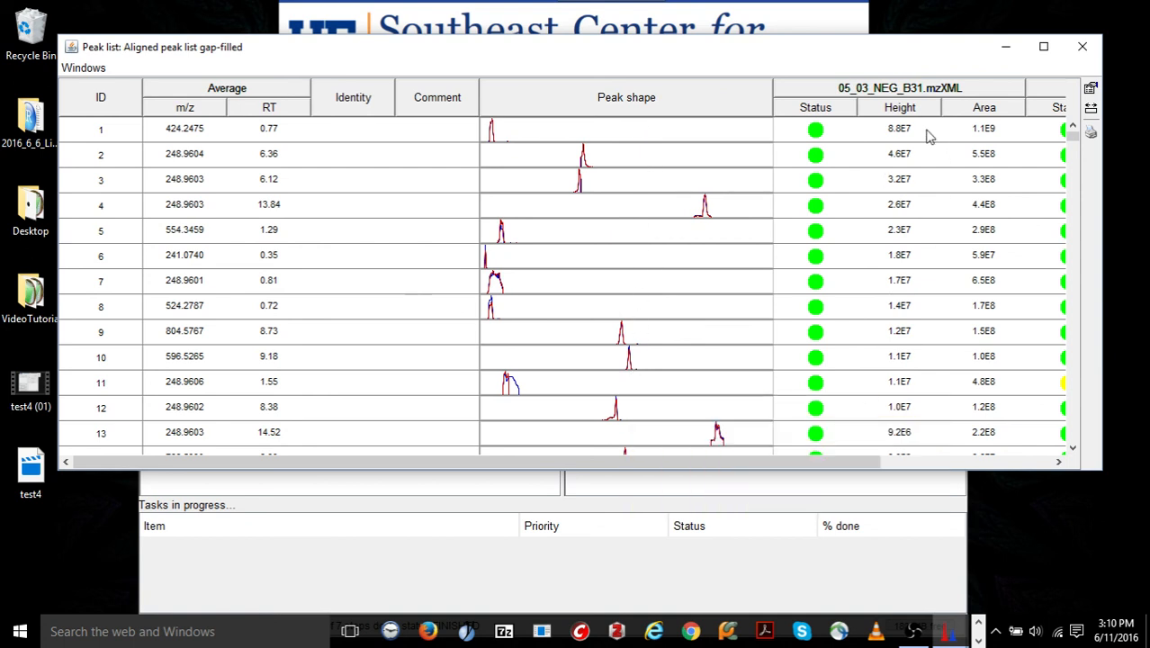
pyautogui.moveTo(732, 463); pyautogui.dragTo(975, 463)
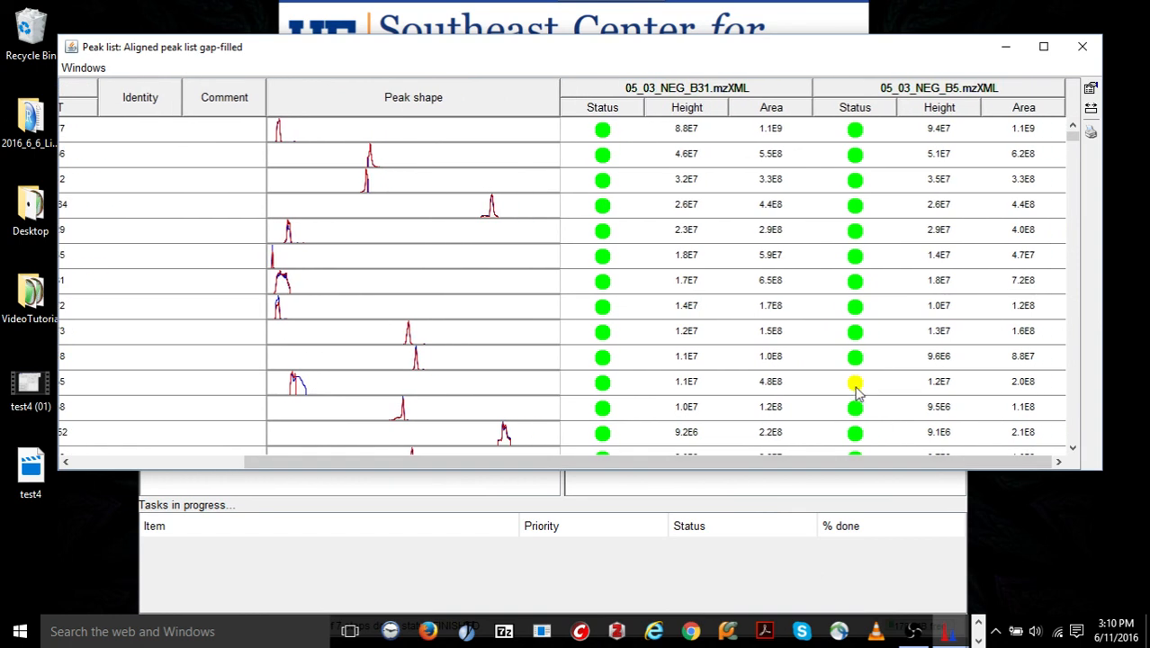
pyautogui.moveTo(894, 464); pyautogui.dragTo(654, 456)
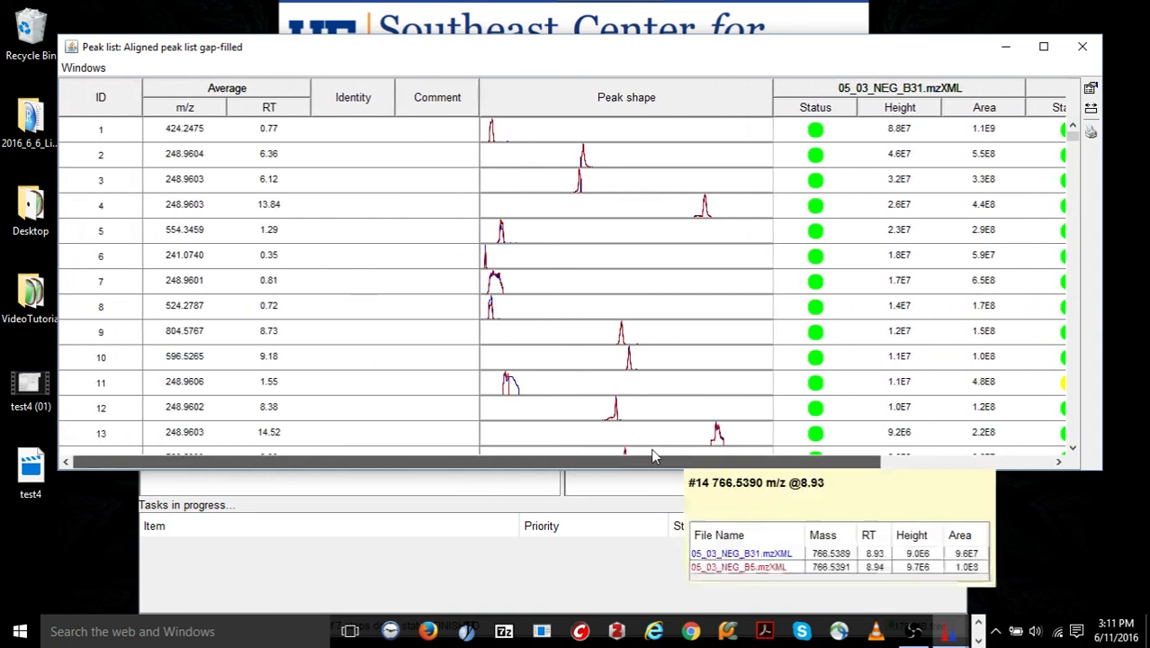
# - Plot the base peak XIC of row 14 (m/z 766.5390), including the detected peaks from both NEG_B5 and NEG_B31
pyautogui.scroll(-1, 627, 344)
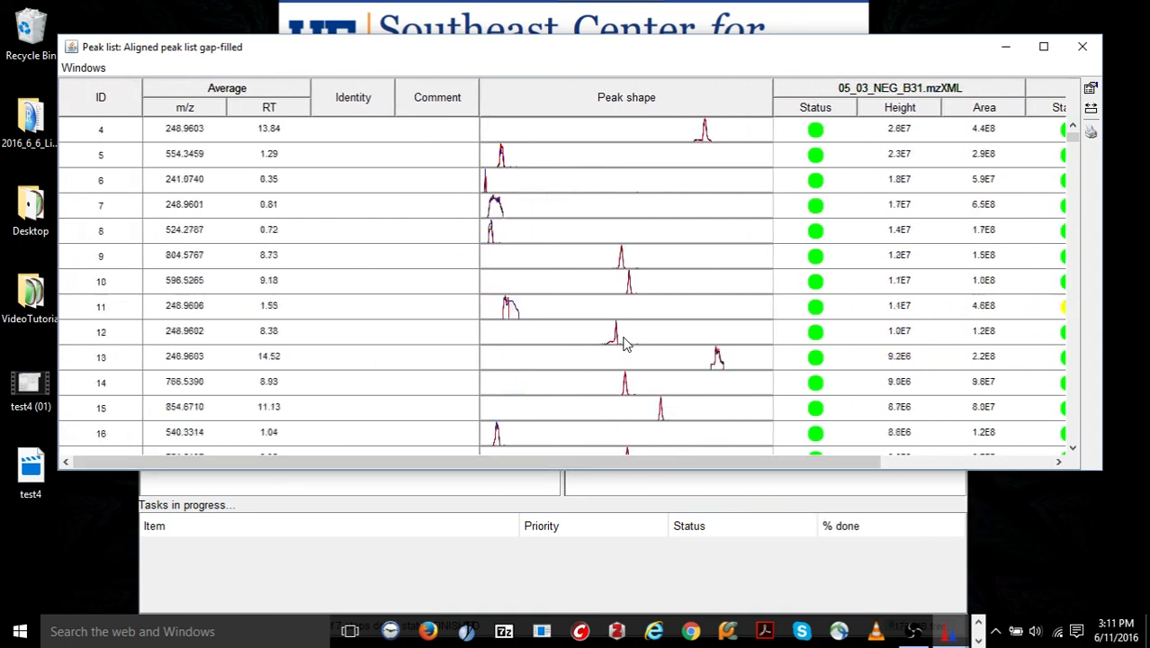
pyautogui.scroll(-1, 627, 345)
pyautogui.rightClick(625, 314)
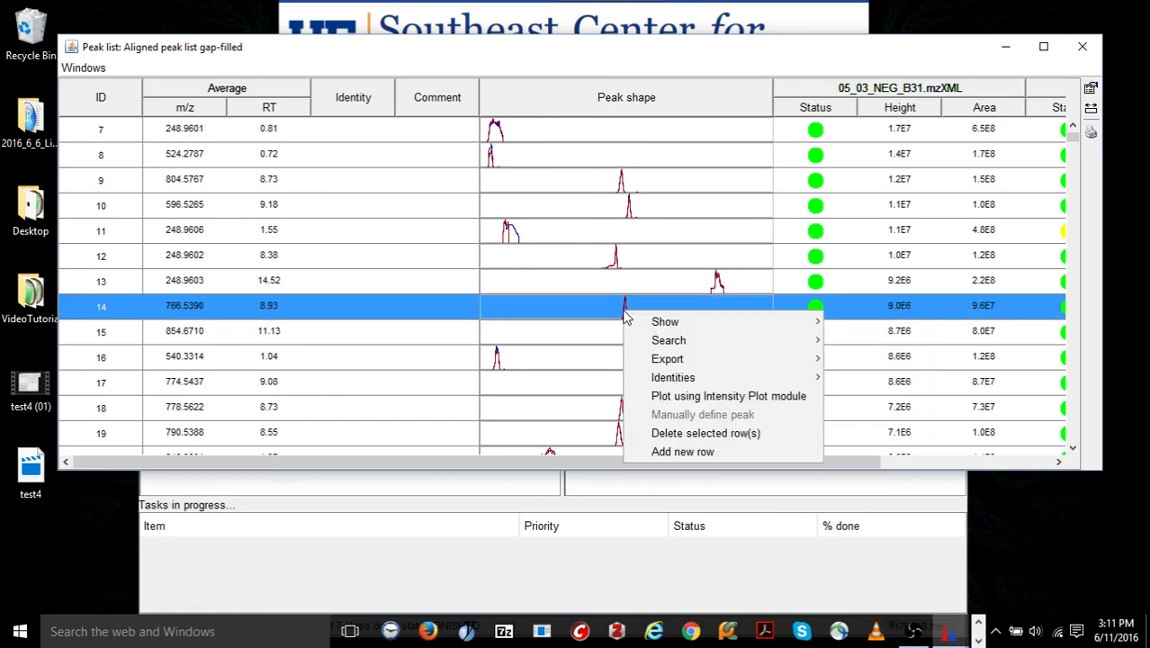
pyautogui.moveTo(673, 324)
pyautogui.click(857, 338)
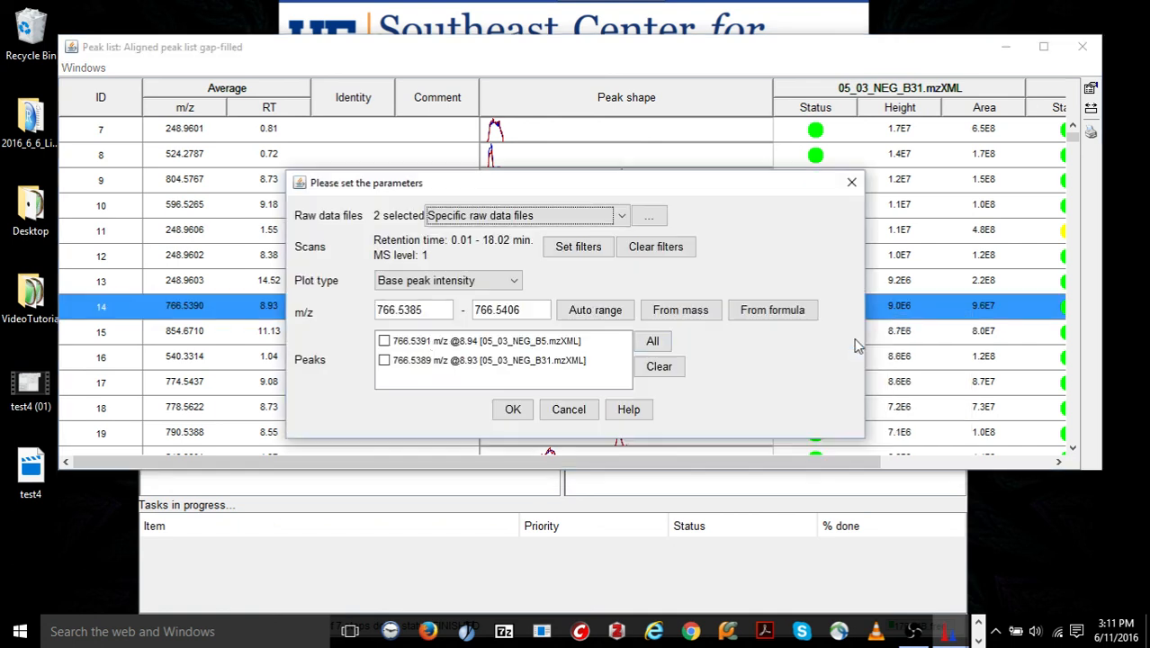
pyautogui.click(385, 341)
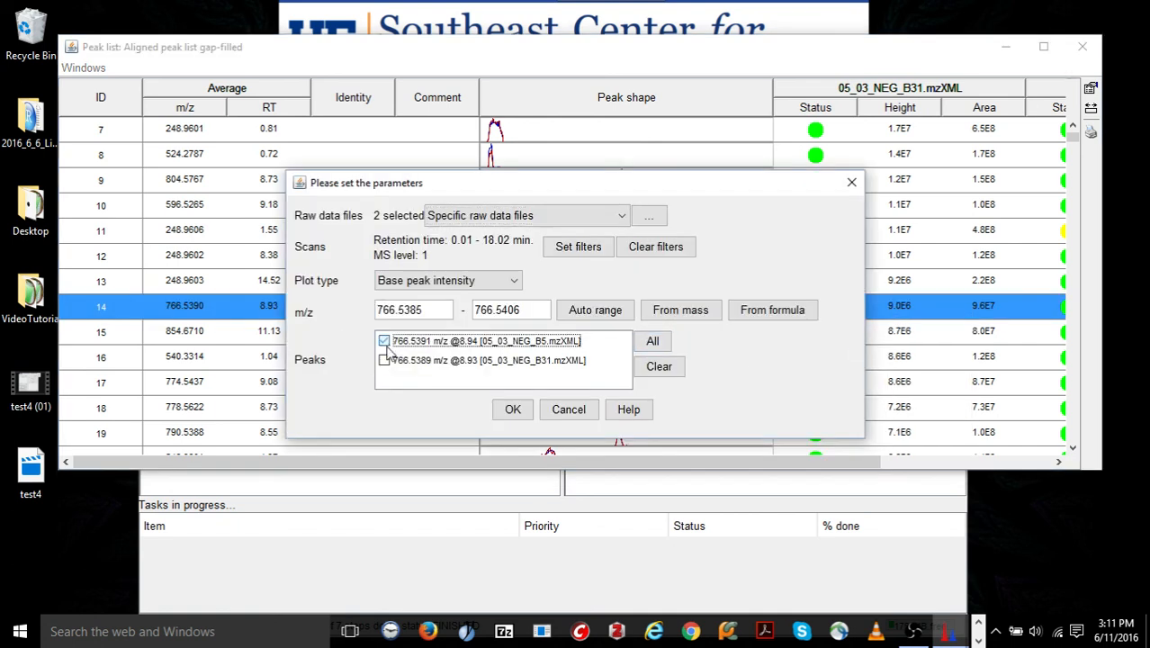
pyautogui.click(384, 360)
pyautogui.click(528, 415)
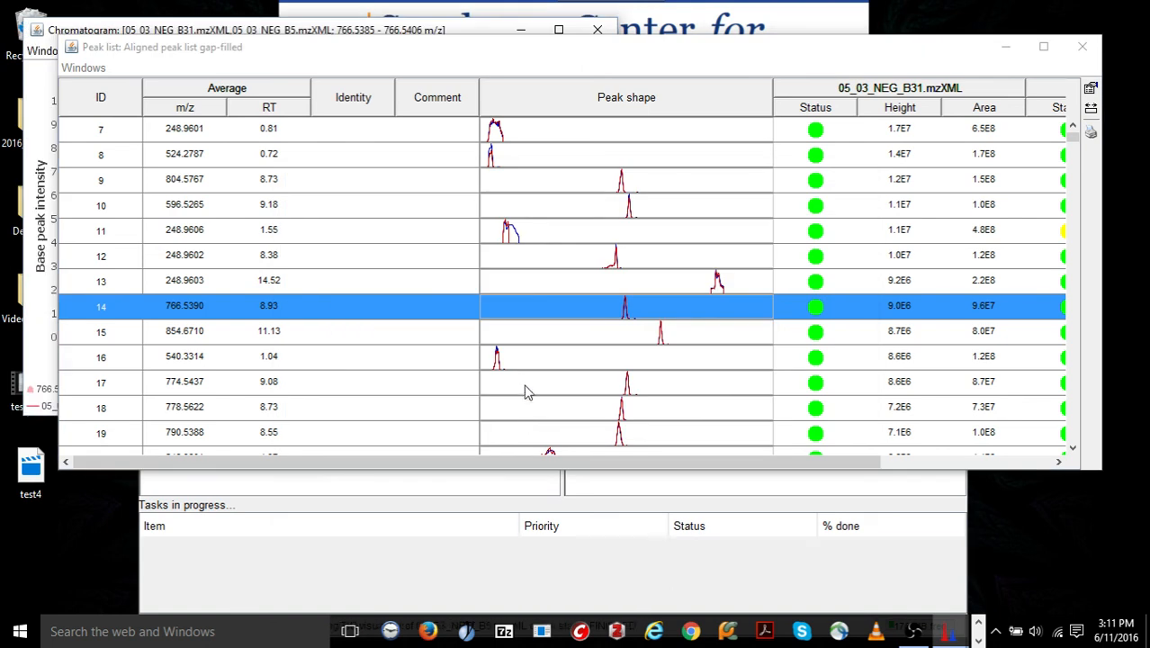
# - Examine the shape and integrated area of the chromatogram peak near 9 minutes for both files, and close the plot
pyautogui.click(645, 532)
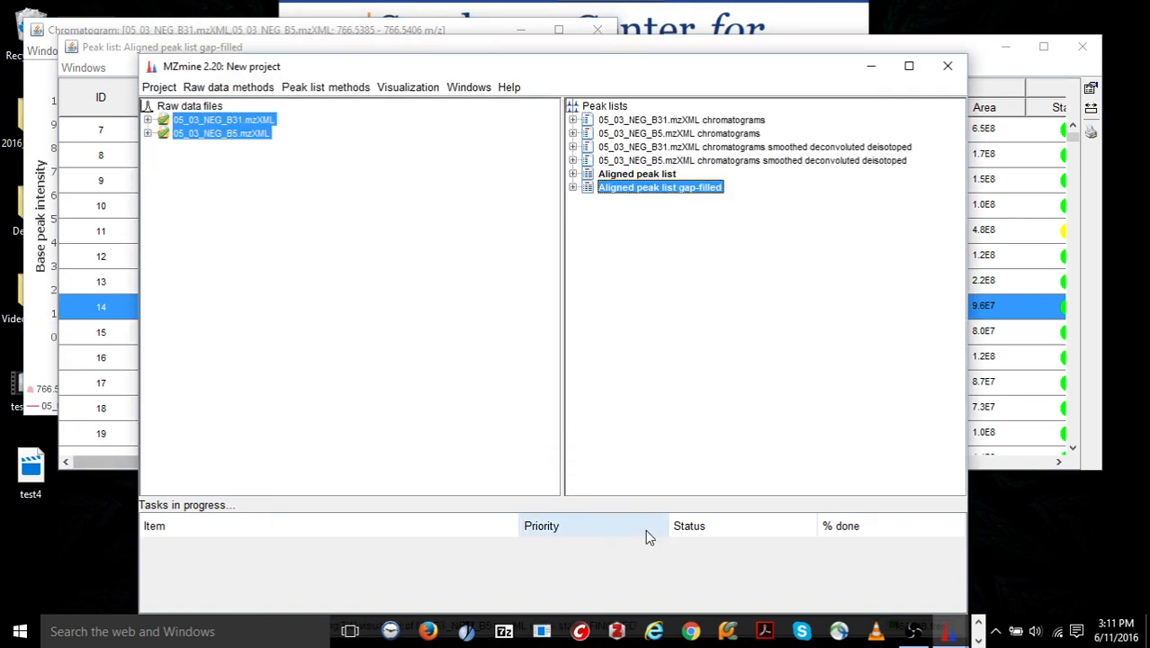
pyautogui.click(454, 29)
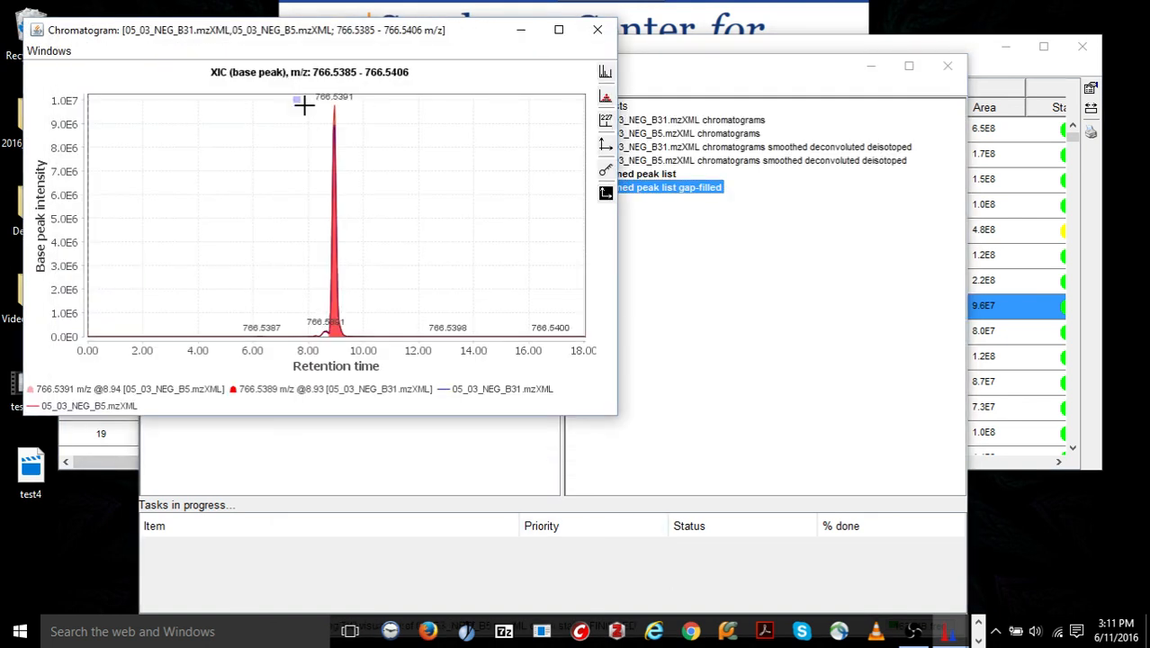
pyautogui.moveTo(292, 95); pyautogui.dragTo(400, 345)
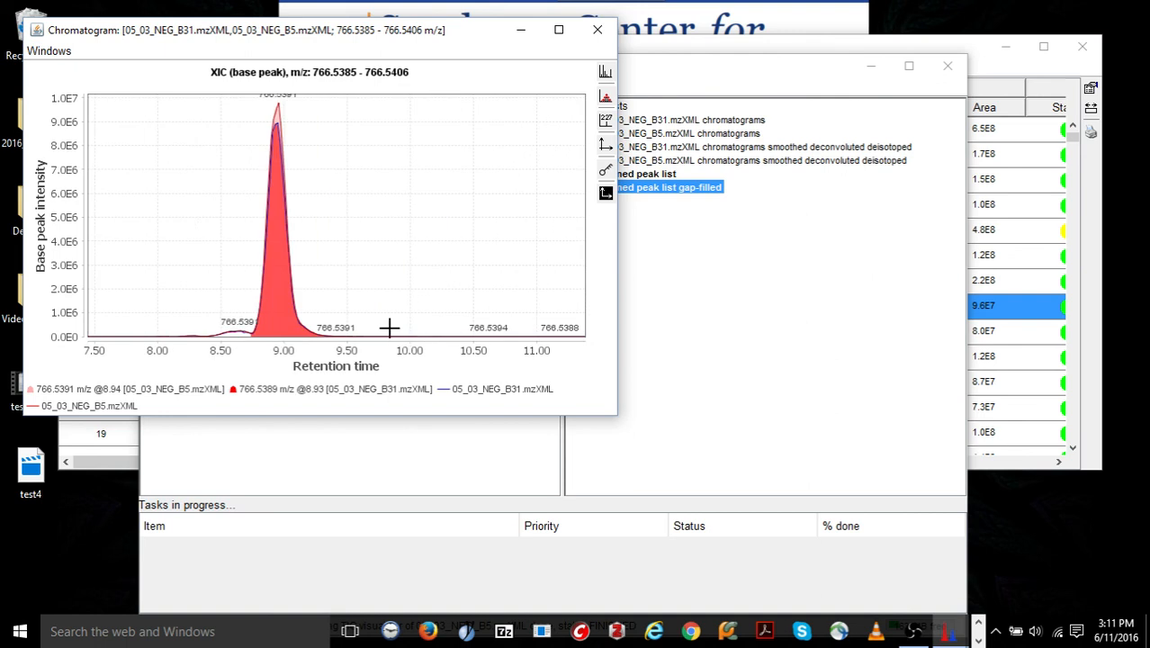
pyautogui.moveTo(268, 142)
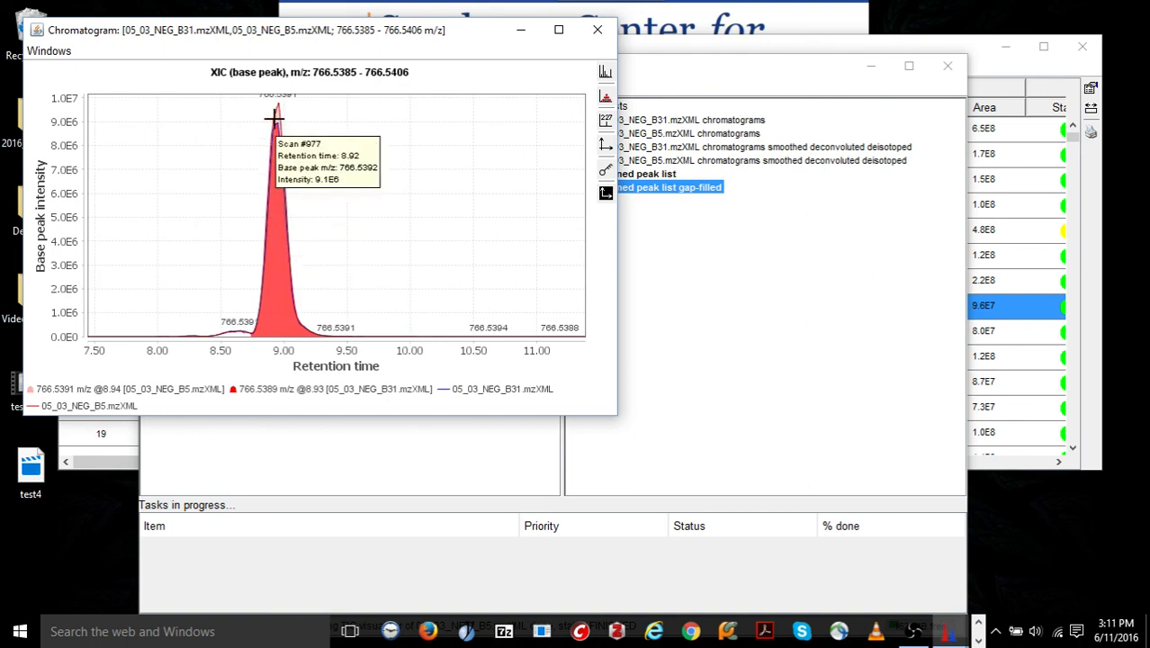
pyautogui.moveTo(199, 337)
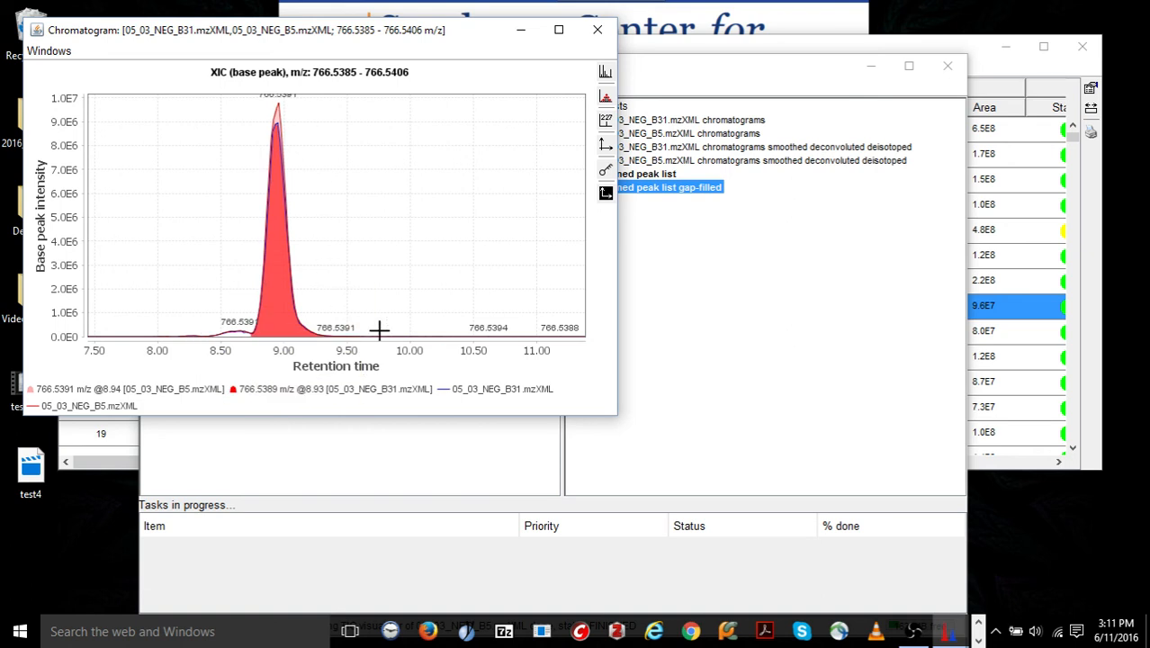
pyautogui.click(599, 32)
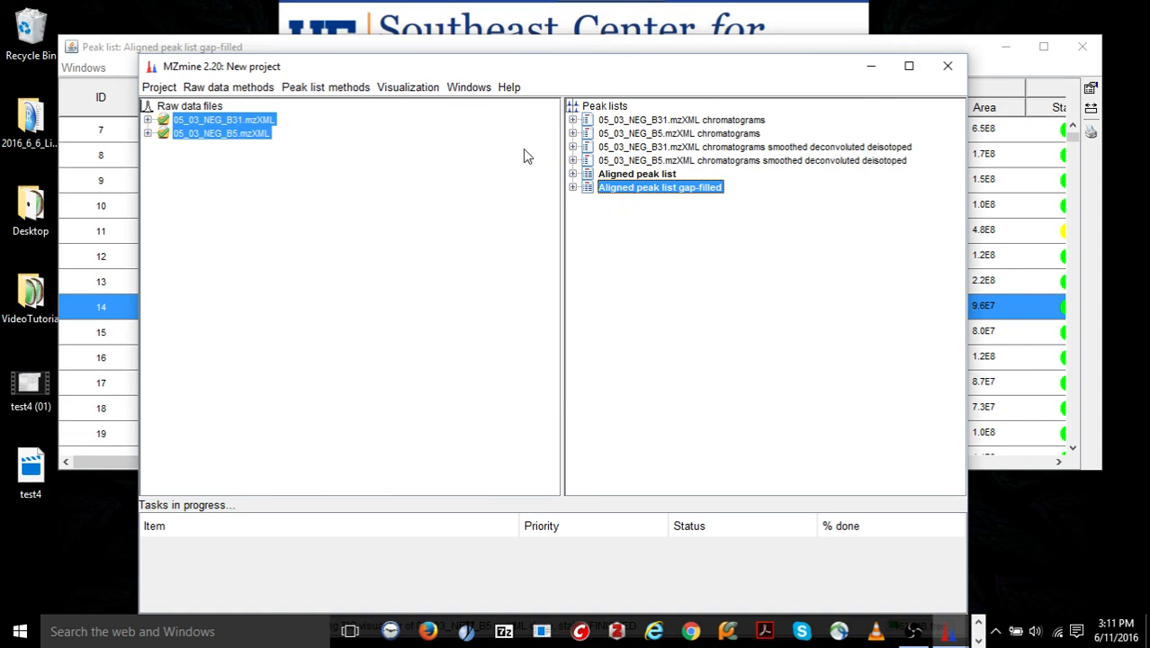
# - Review the peak shapes further down the gap-filled aligned peak list for broad or irregular features, and minimize the list
pyautogui.click(986, 49)
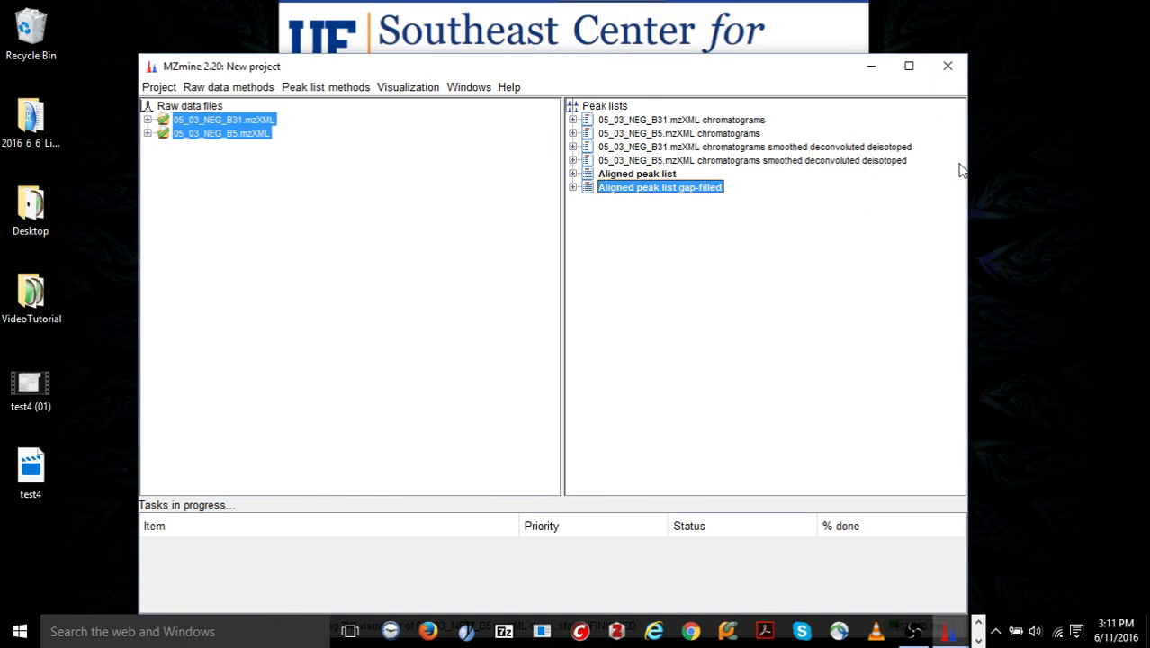
pyautogui.moveTo(949, 632)
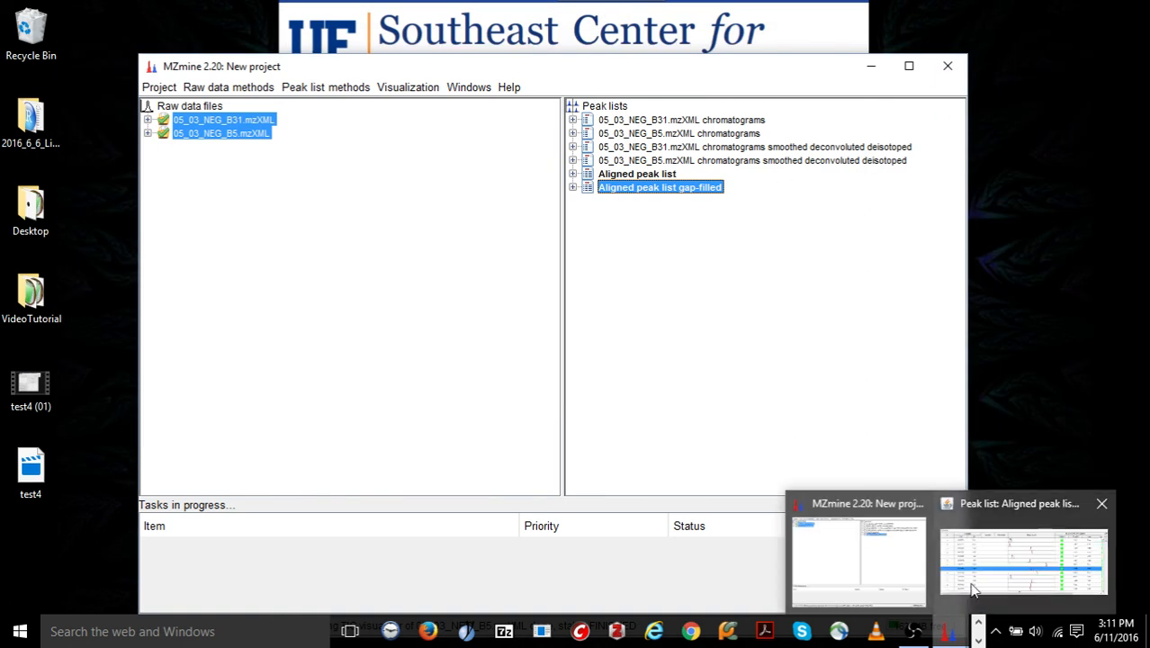
pyautogui.click(1016, 558)
pyautogui.scroll(-4, 608, 290)
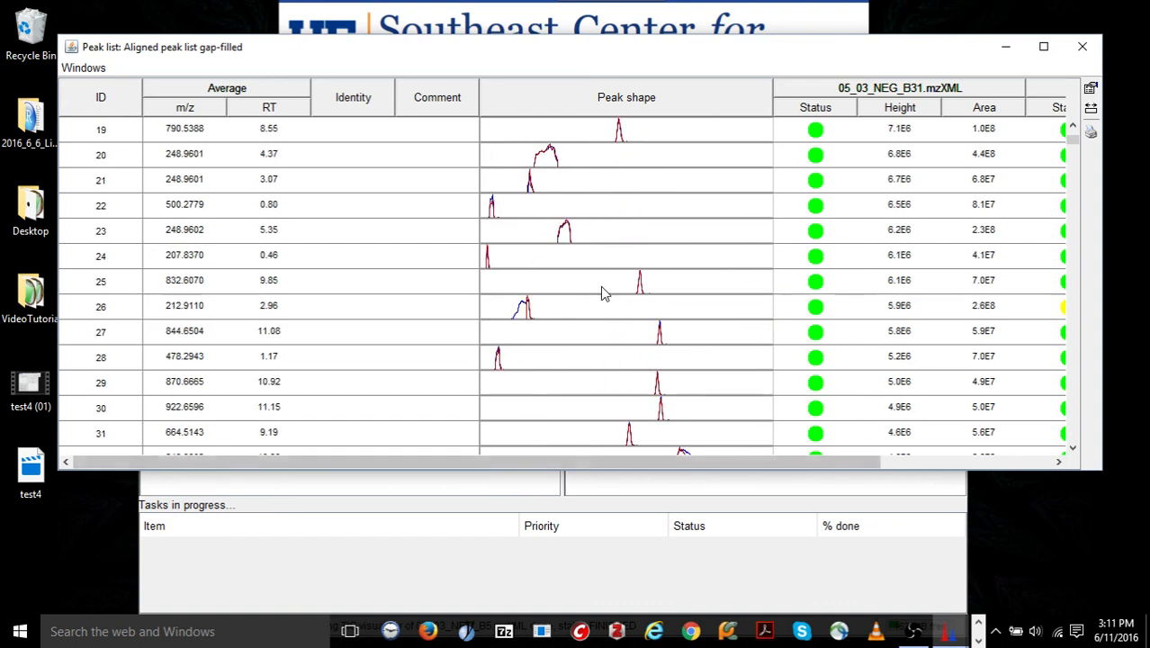
pyautogui.click(551, 159)
pyautogui.scroll(-4, 558, 171)
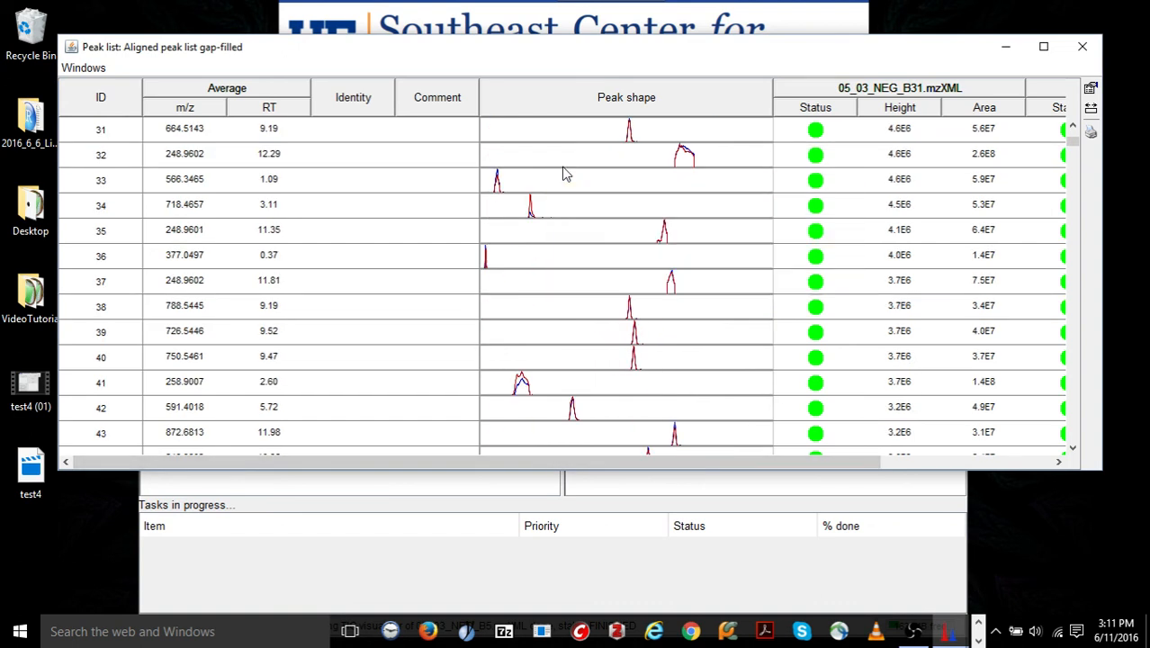
pyautogui.click(737, 162)
pyautogui.scroll(-5, 662, 232)
pyautogui.click(669, 231)
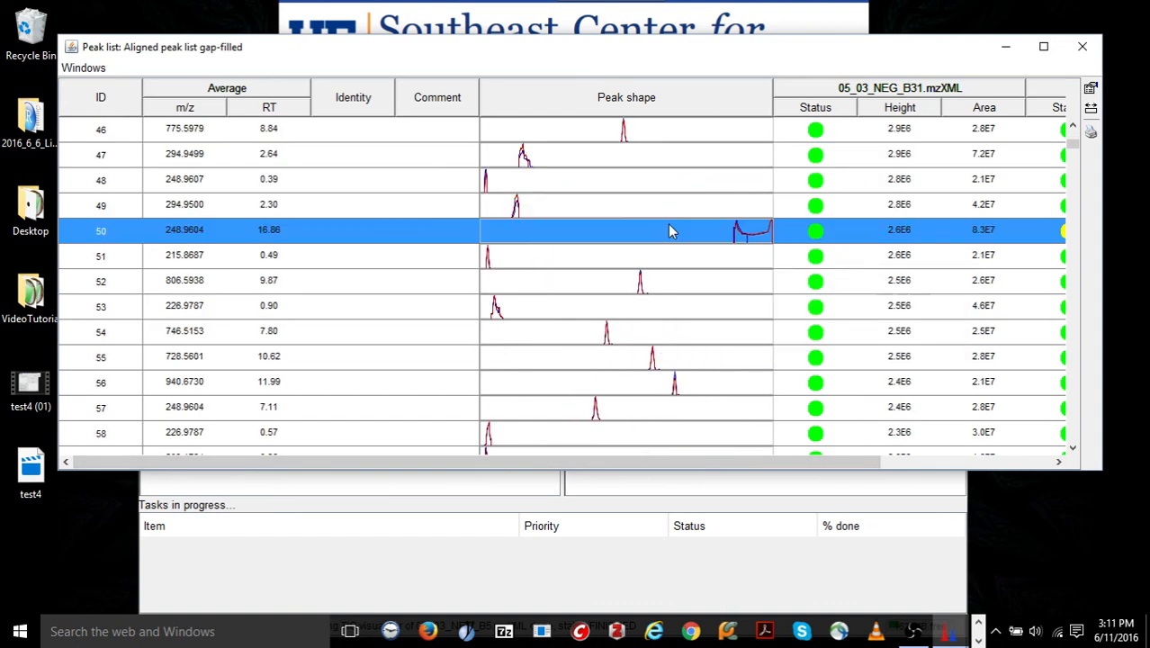
pyautogui.scroll(-7, 670, 232)
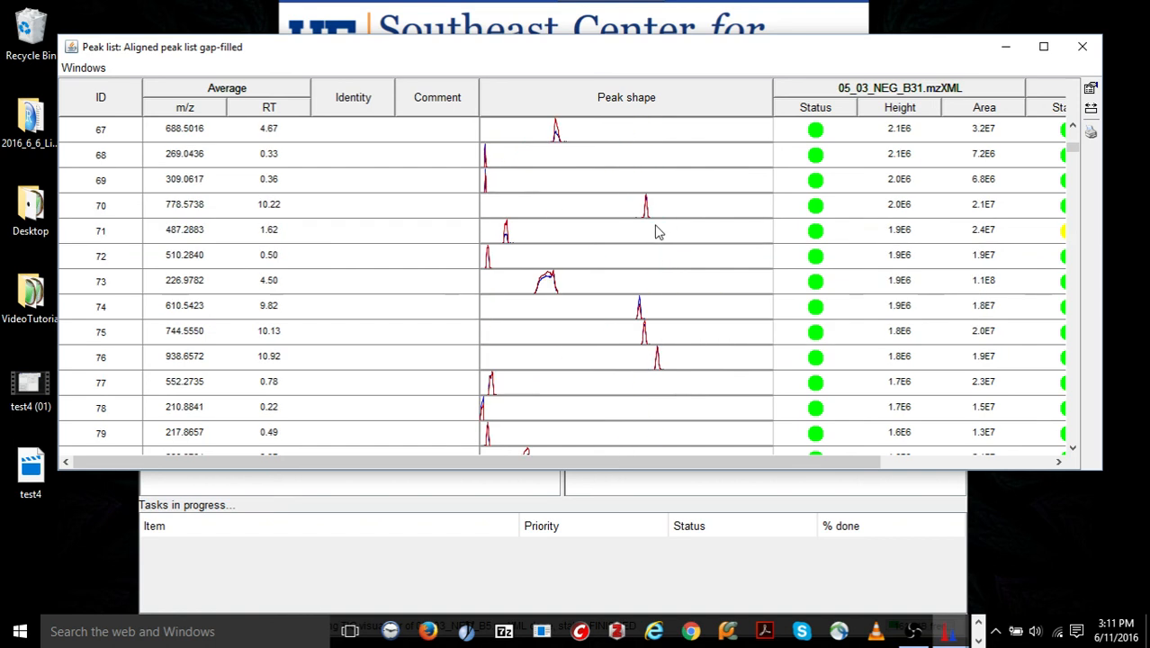
pyautogui.click(607, 284)
pyautogui.click(1005, 46)
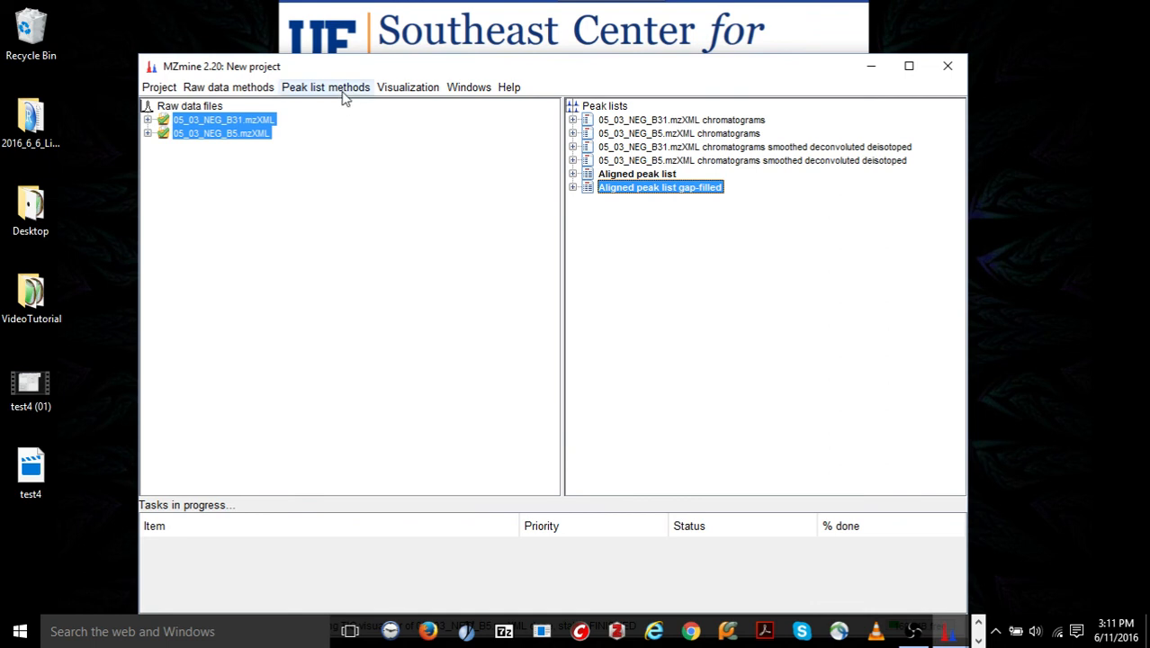
# - Start a CSV export of the gap-filled aligned peak list and check which common and data file elements are included
pyautogui.rightClick(604, 191)
pyautogui.click(368, 89)
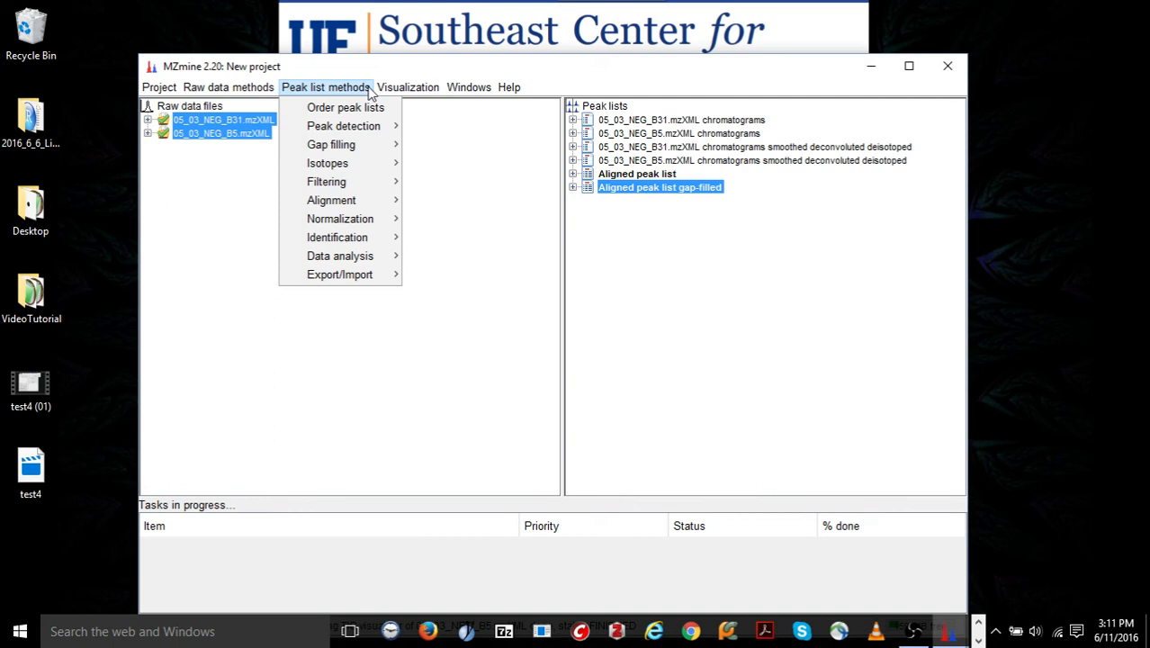
pyautogui.moveTo(382, 273)
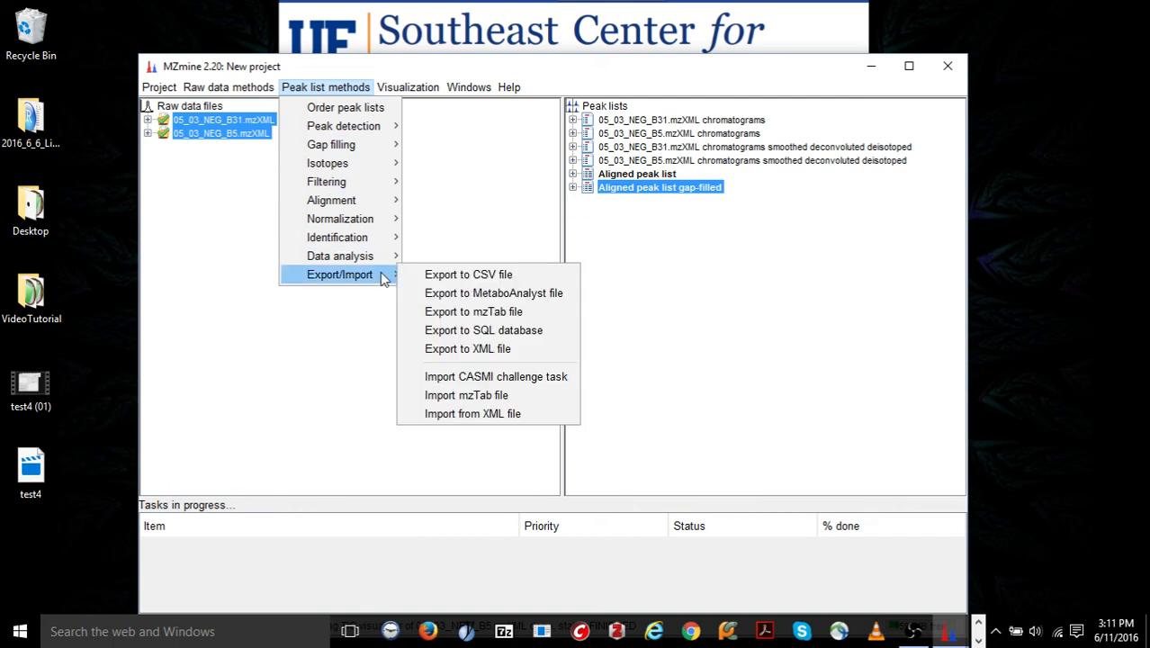
pyautogui.click(430, 278)
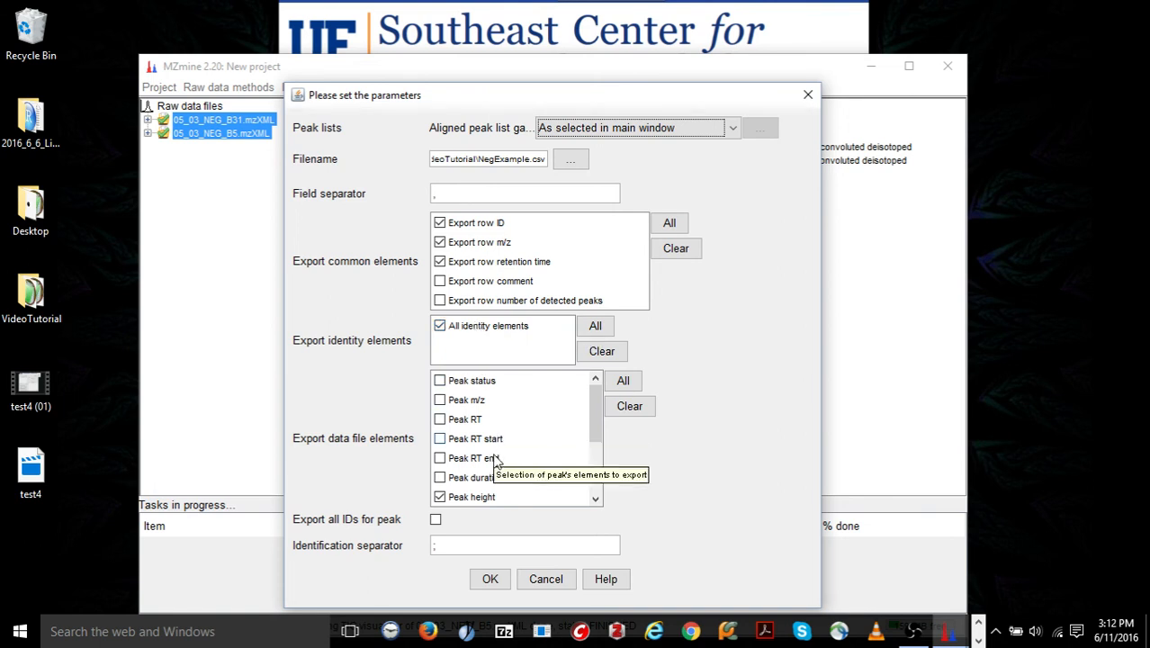
pyautogui.scroll(-2, 493, 463)
pyautogui.scroll(1, 481, 450)
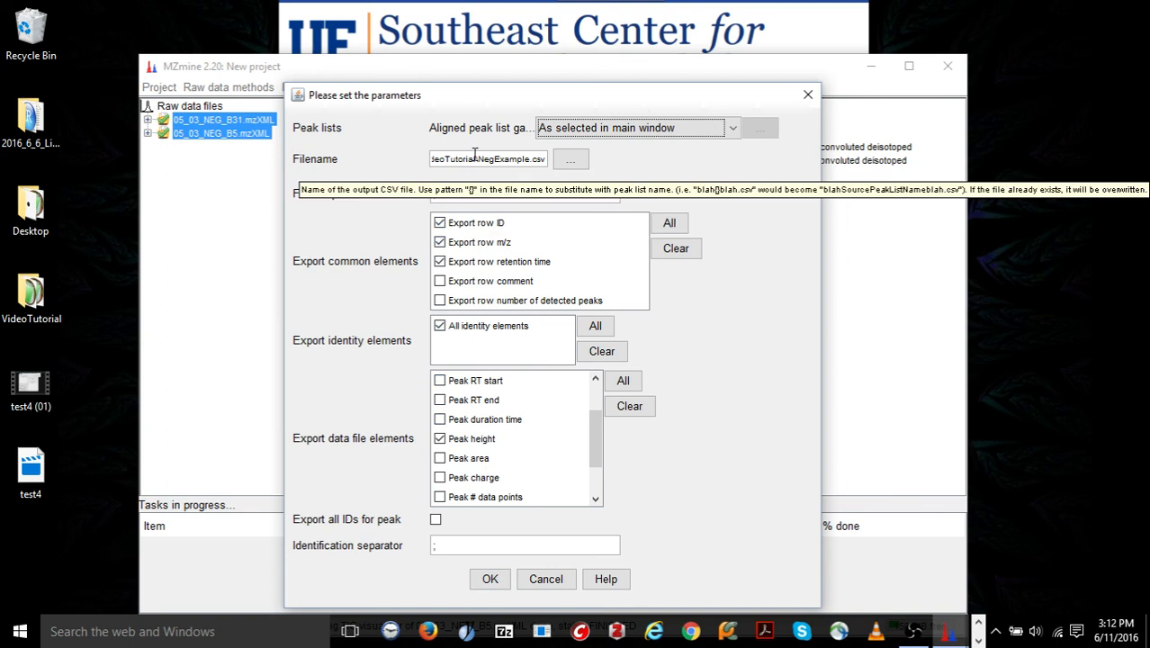
# - Set the export file to OutNegExample.csv in the VideoTutorial folder and run the CSV export of the gap-filled aligned peak list
pyautogui.click(569, 160)
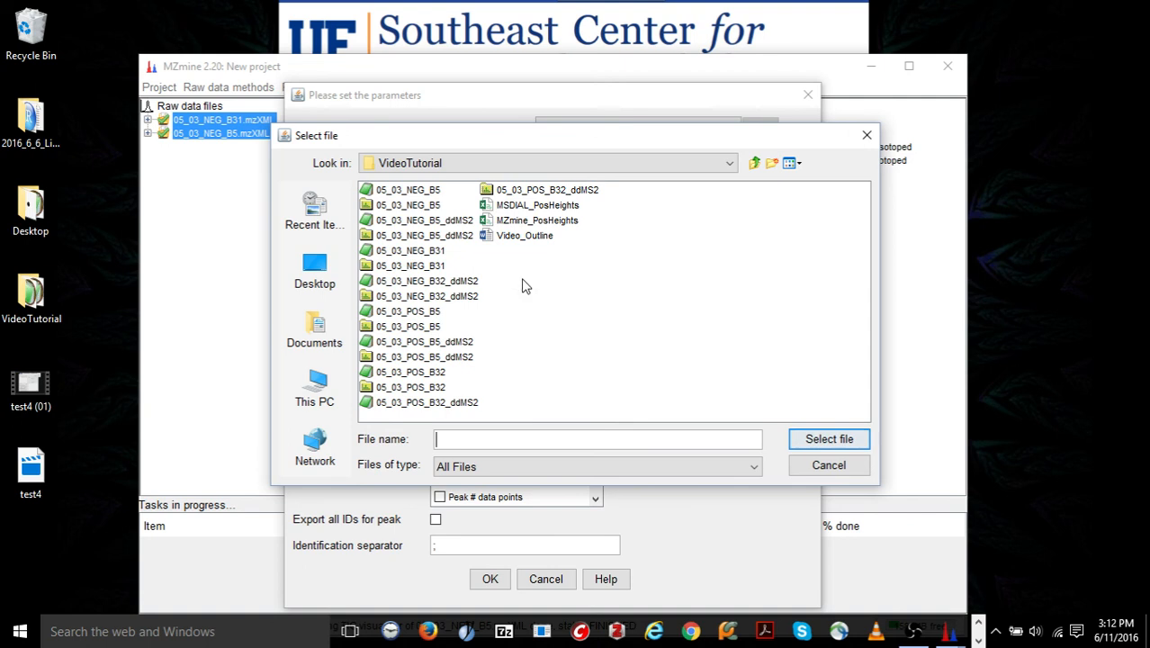
pyautogui.click(537, 220)
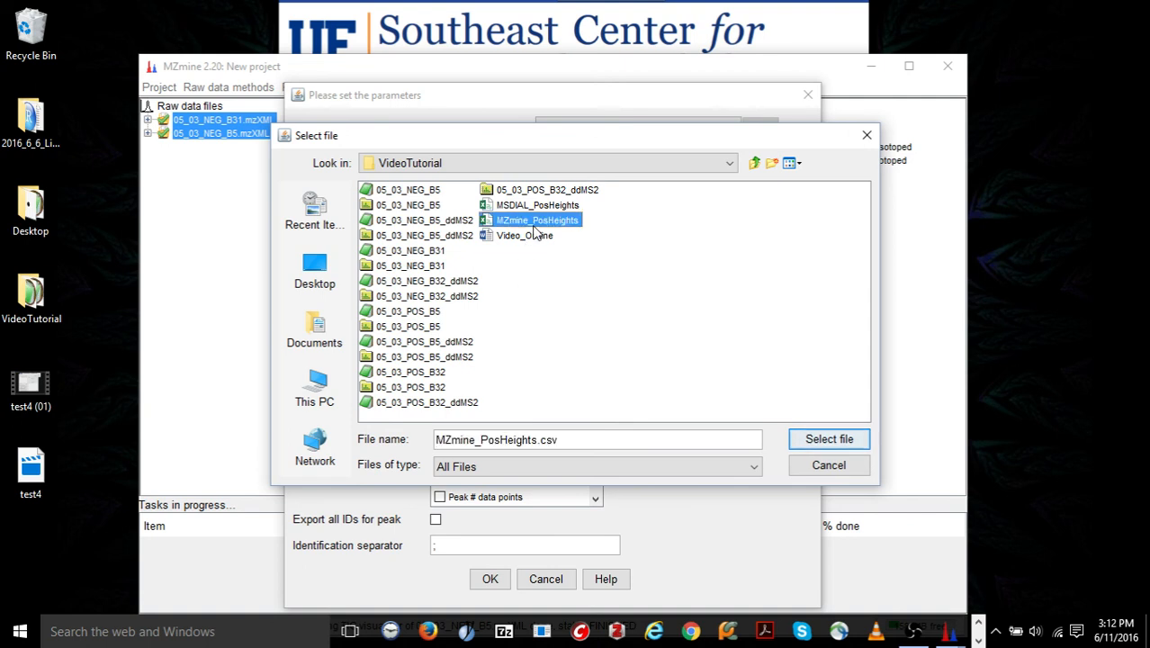
pyautogui.tripleClick(561, 440)
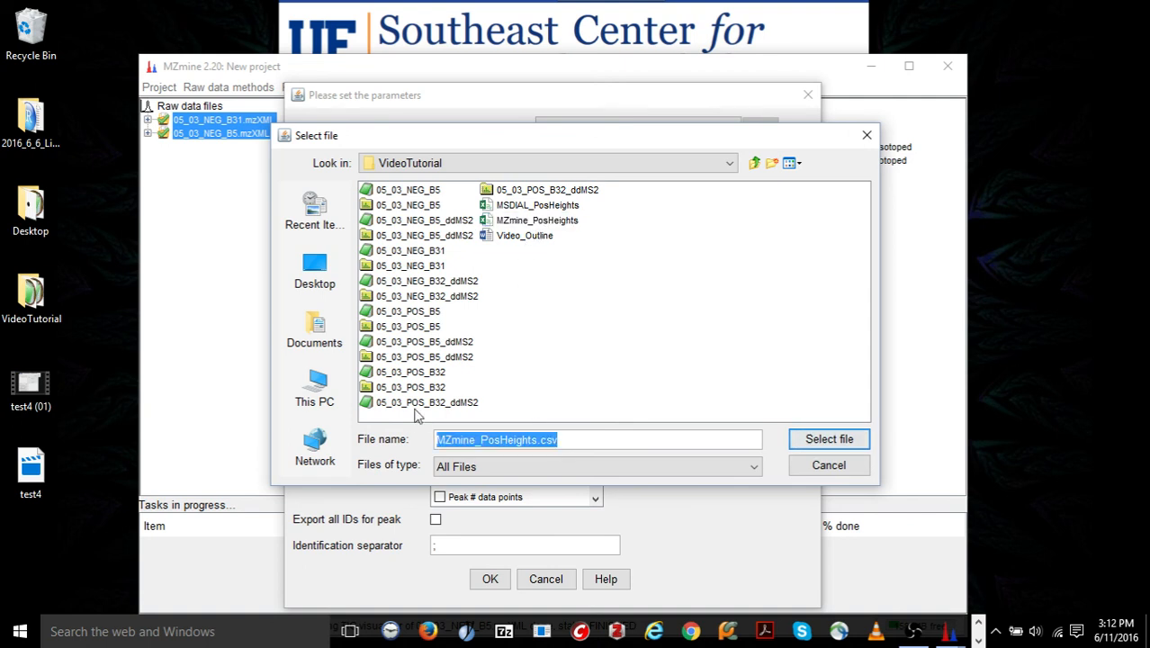
pyautogui.write('OutNeg')
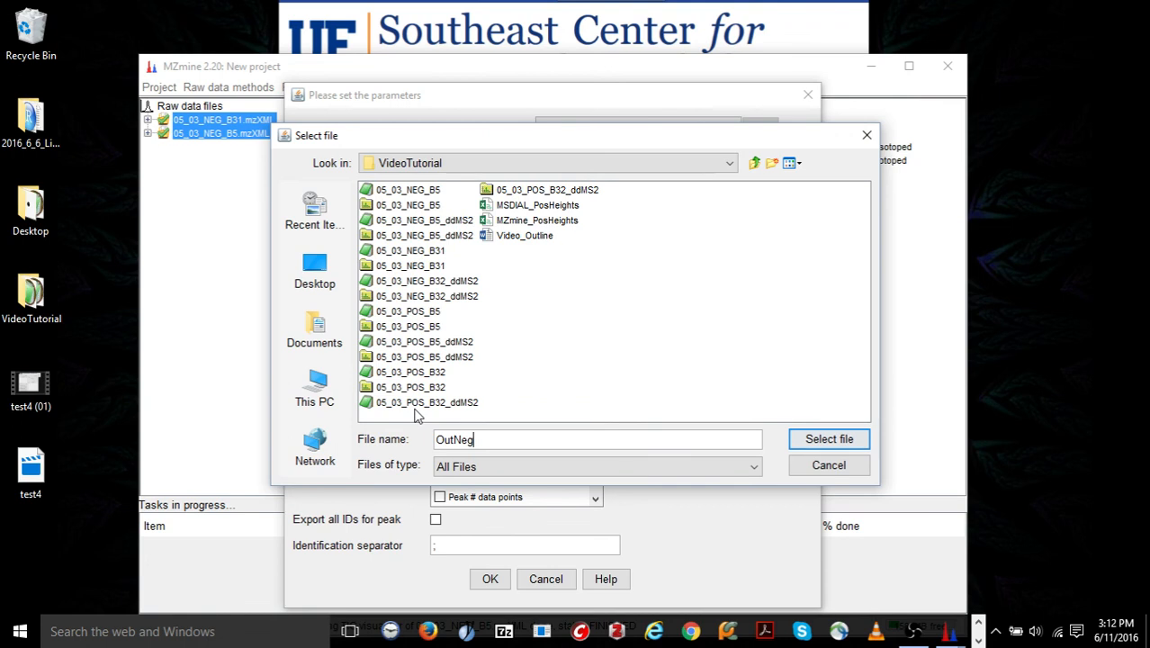
pyautogui.write('Example.csv')
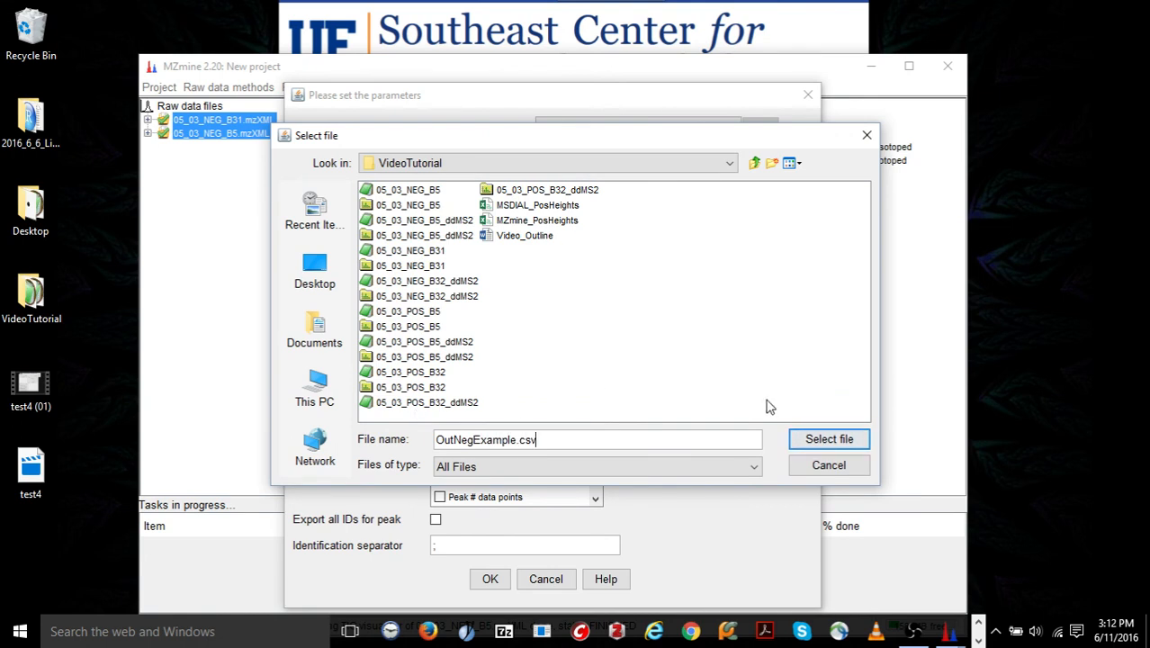
pyautogui.click(812, 438)
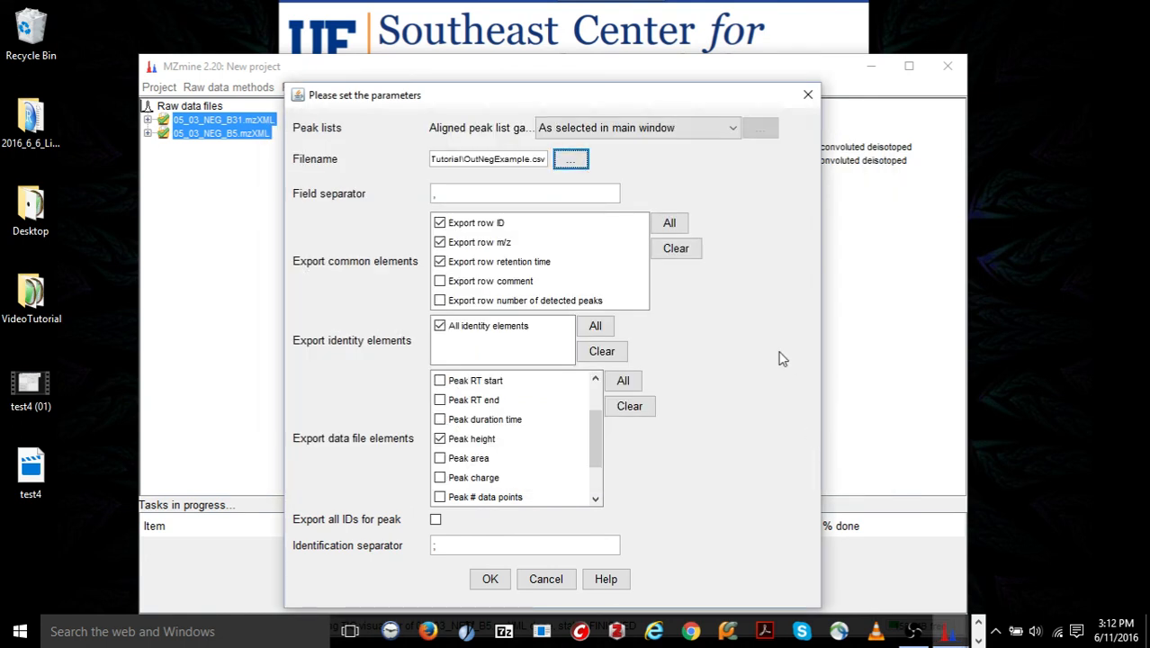
pyautogui.click(489, 580)
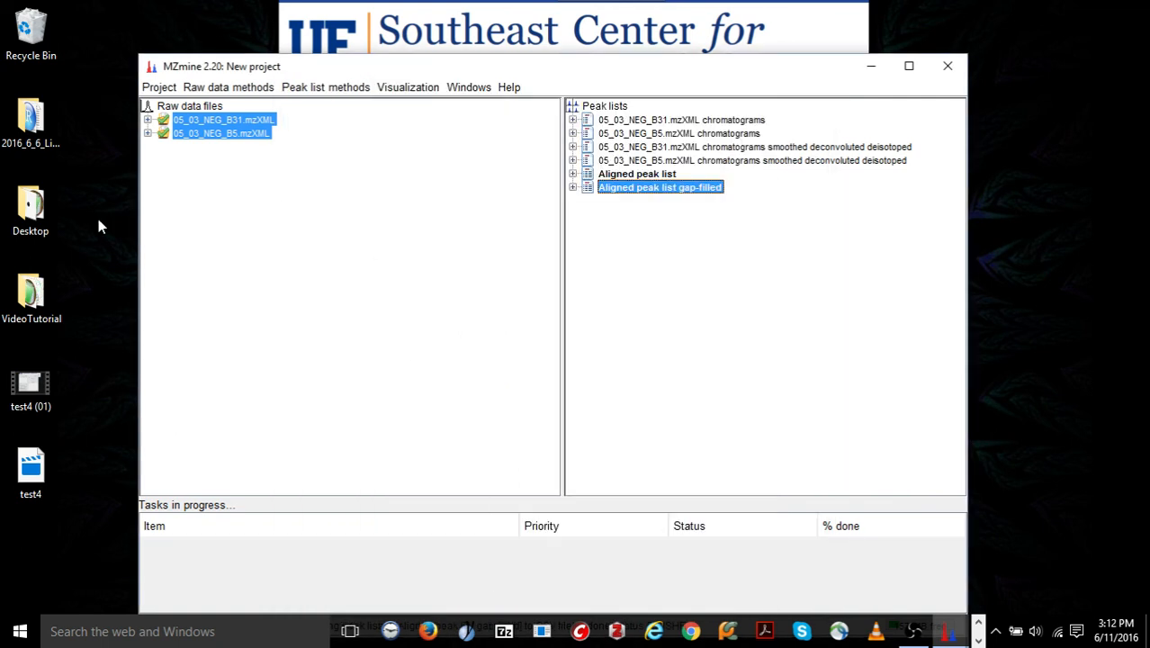
# - Open the exported OutNegExample file from the VideoTutorial folder in Excel and check its peak height, row ID, m/z and retention time columns
pyautogui.doubleClick(31, 292)
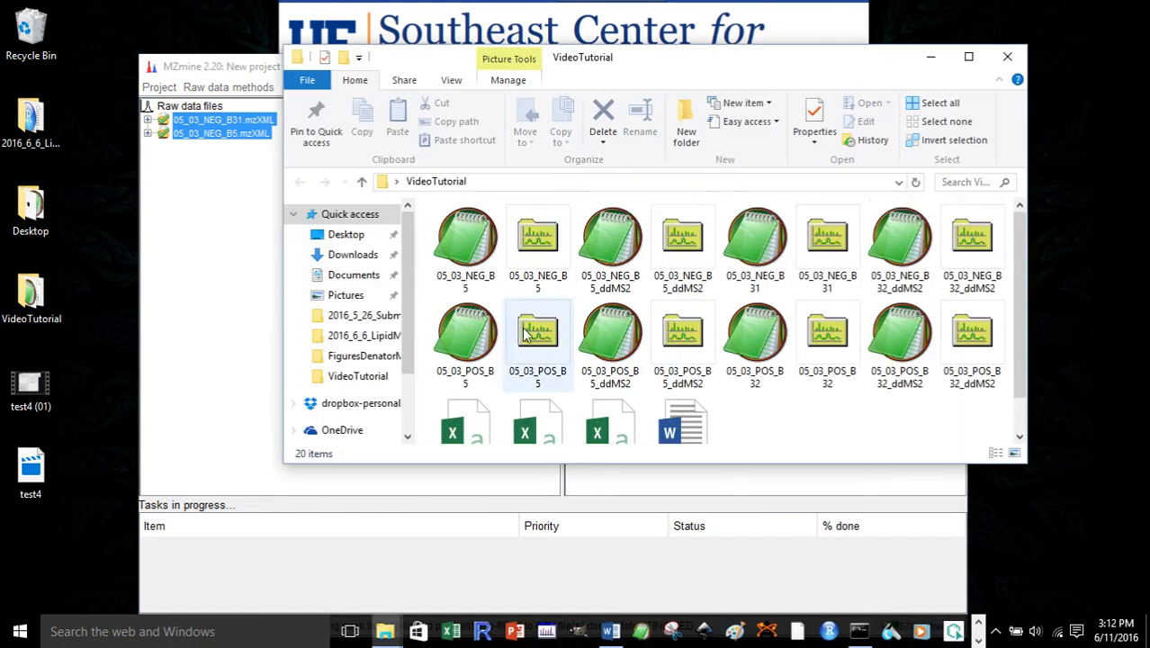
pyautogui.scroll(-1, 628, 385)
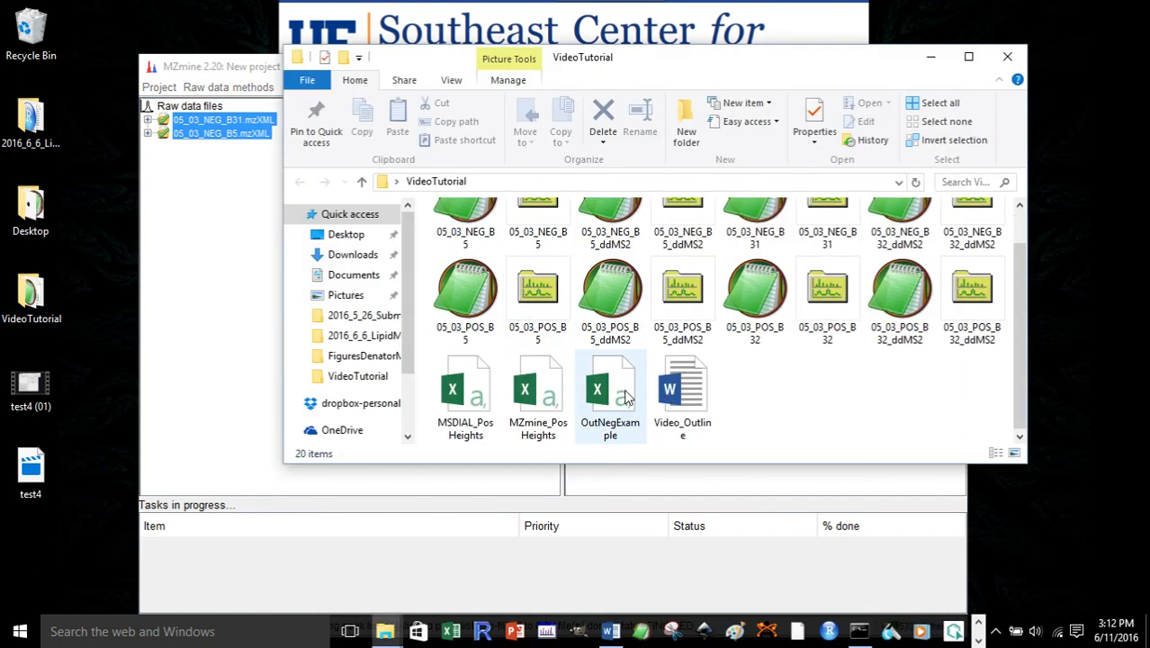
pyautogui.doubleClick(627, 398)
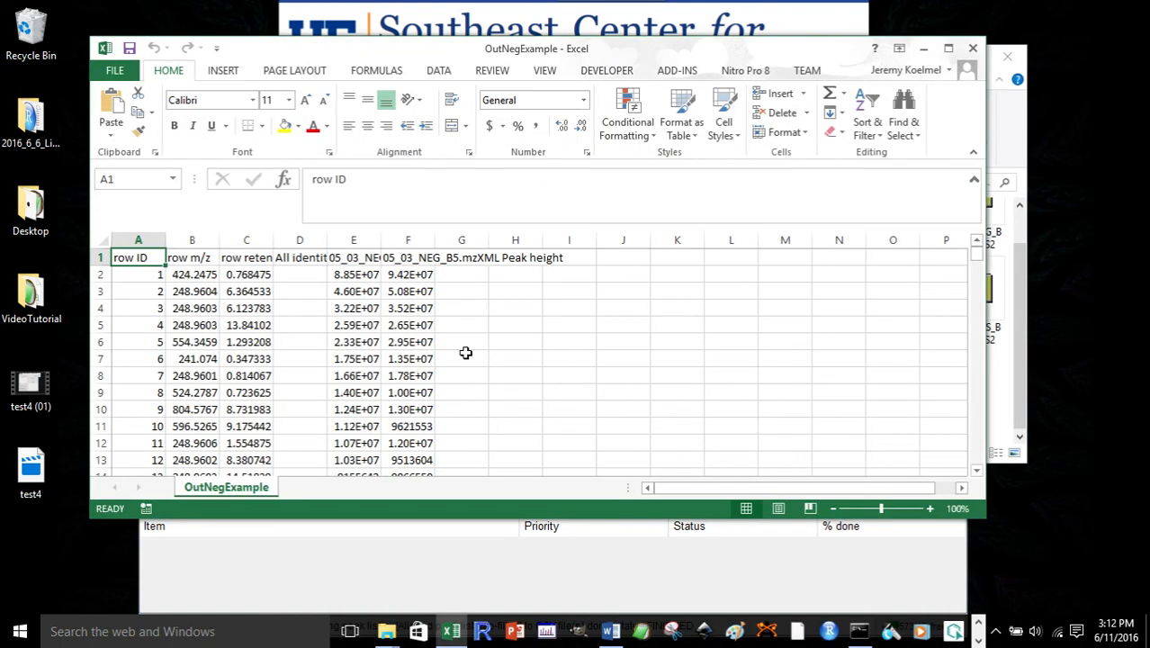
pyautogui.moveTo(377, 273); pyautogui.dragTo(407, 274)
pyautogui.click(149, 257)
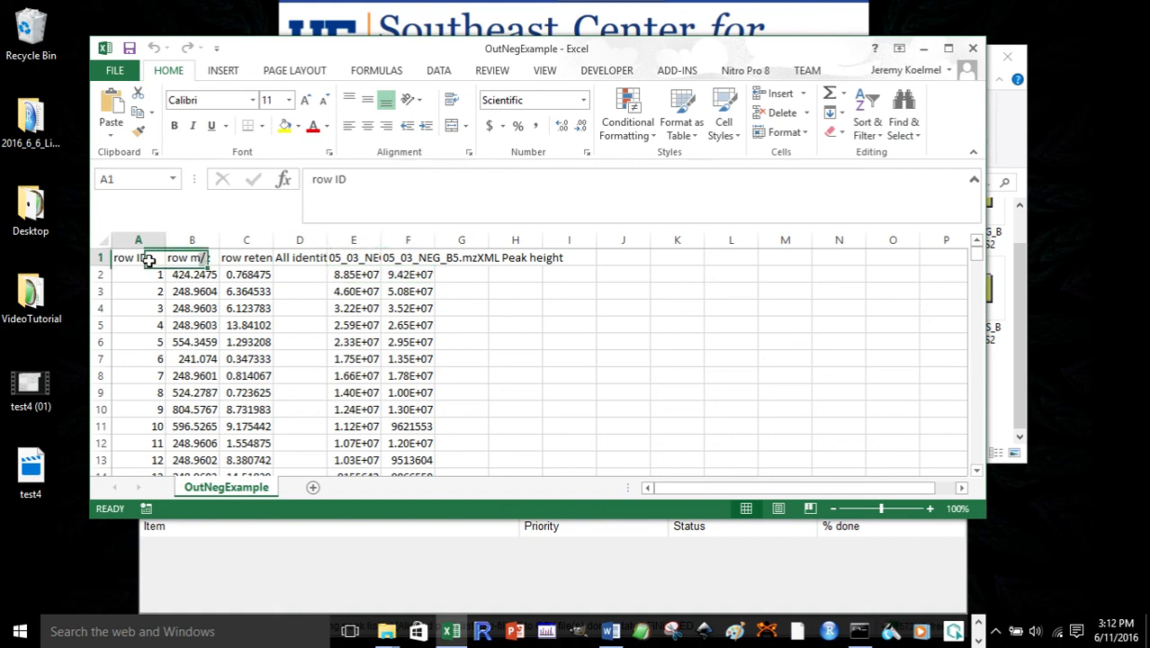
pyautogui.click(191, 257)
pyautogui.click(235, 258)
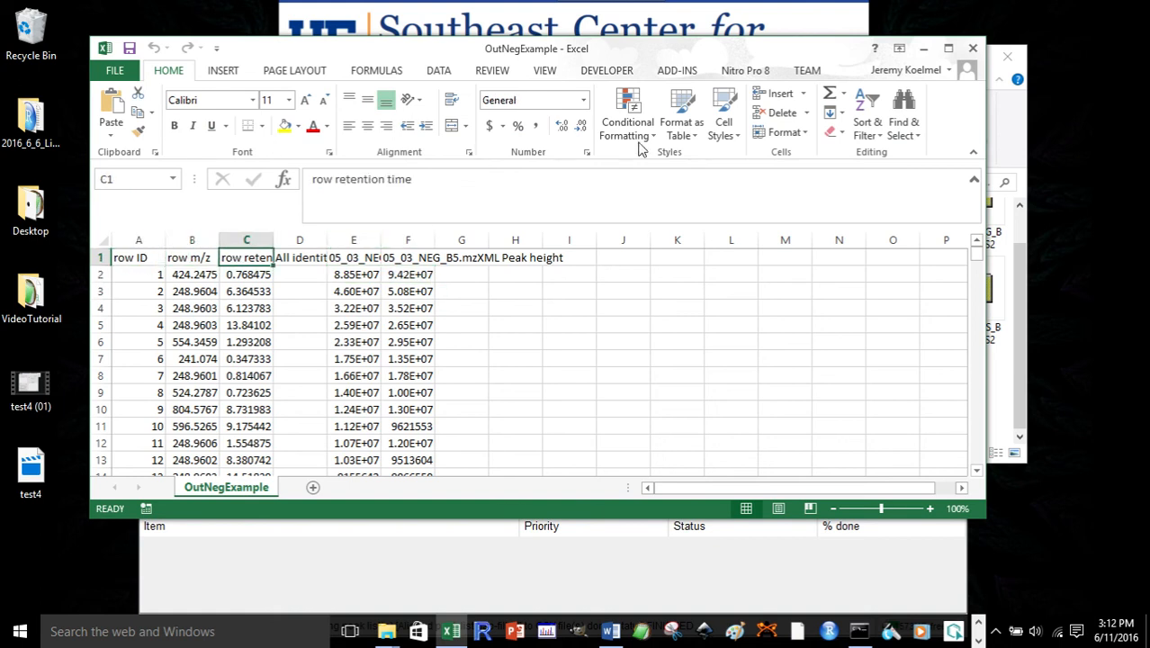
# - Close the OutNegExample spreadsheet and the VideoTutorial folder, and exit MZmine
pyautogui.click(973, 50)
pyautogui.click(1003, 58)
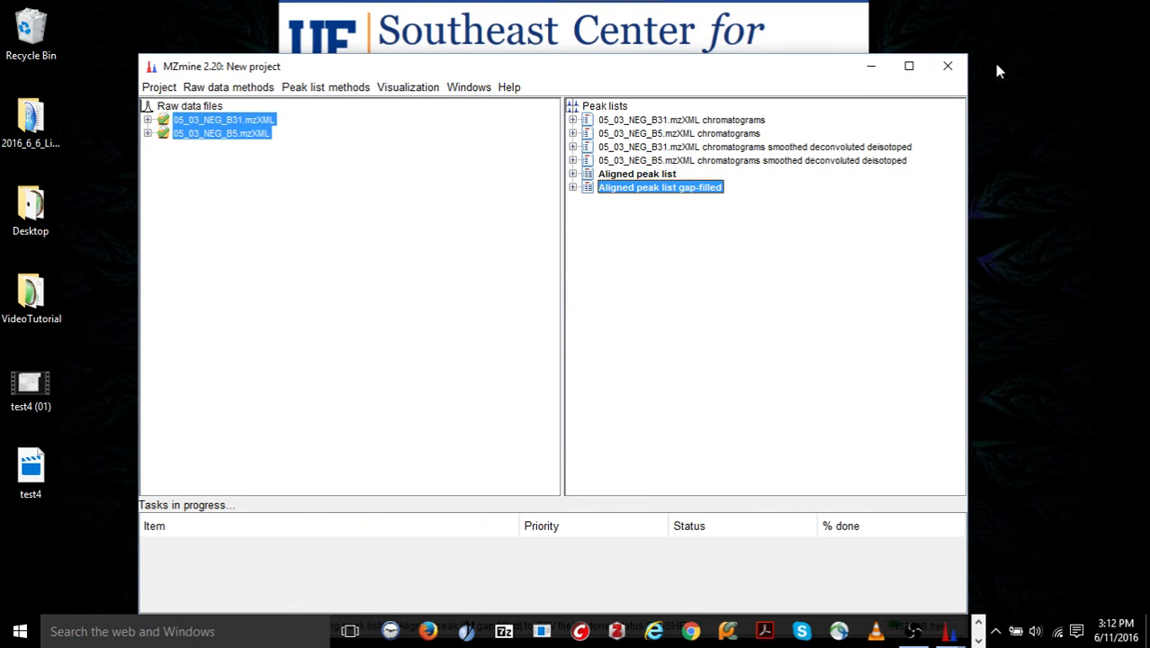
pyautogui.click(948, 71)
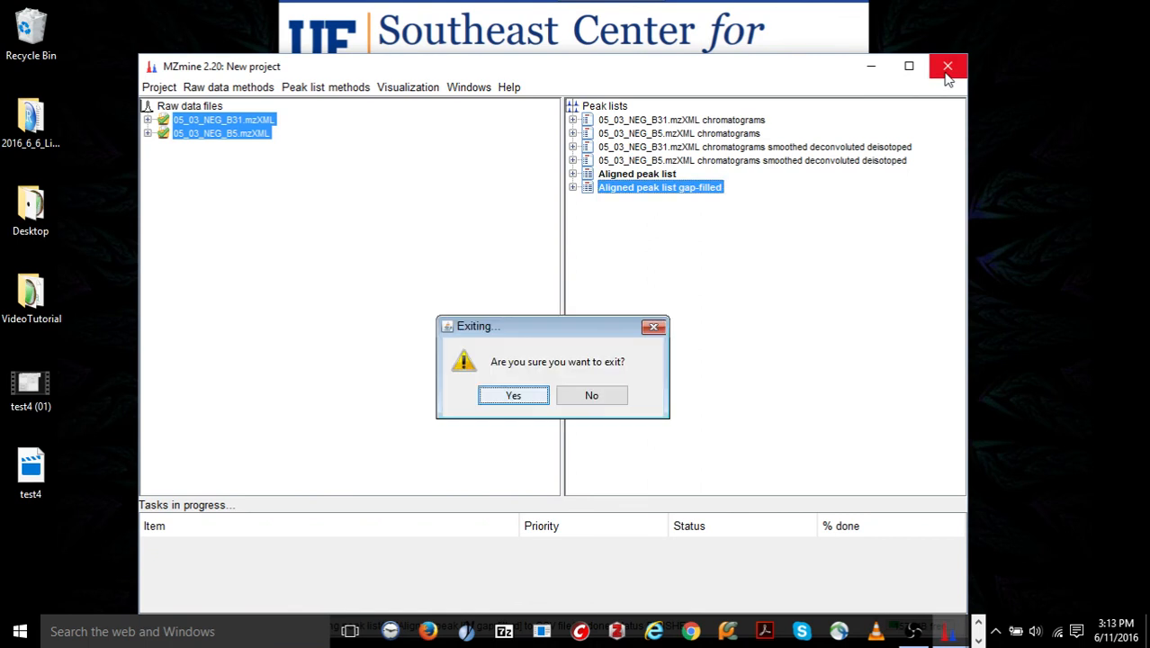
pyautogui.click(513, 396)
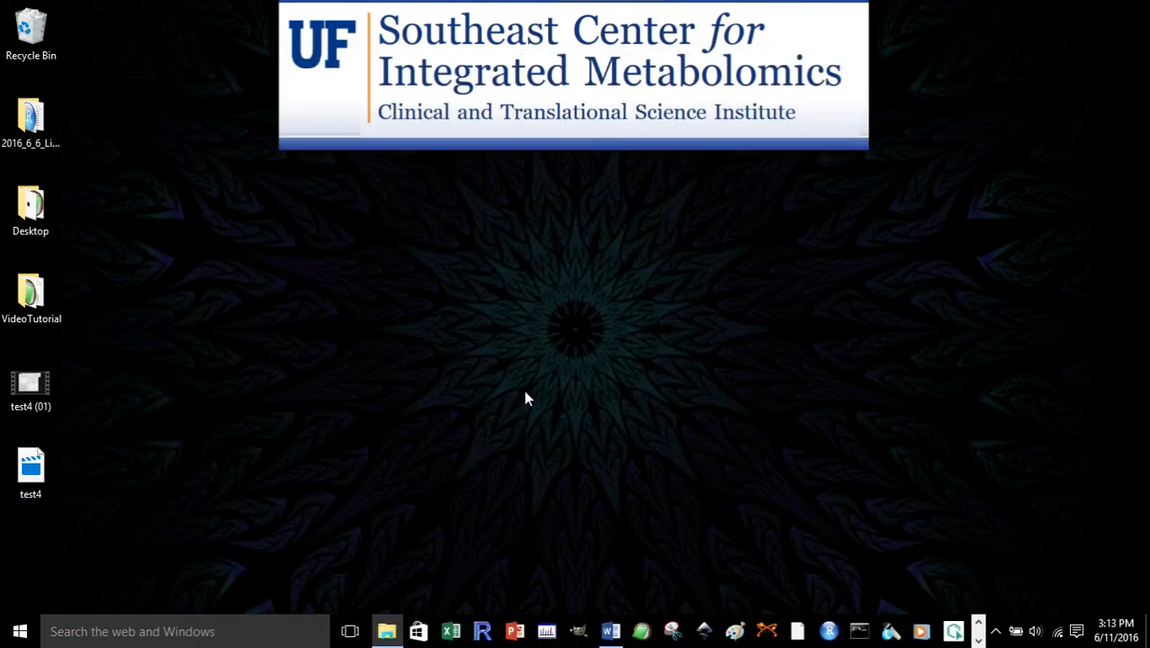